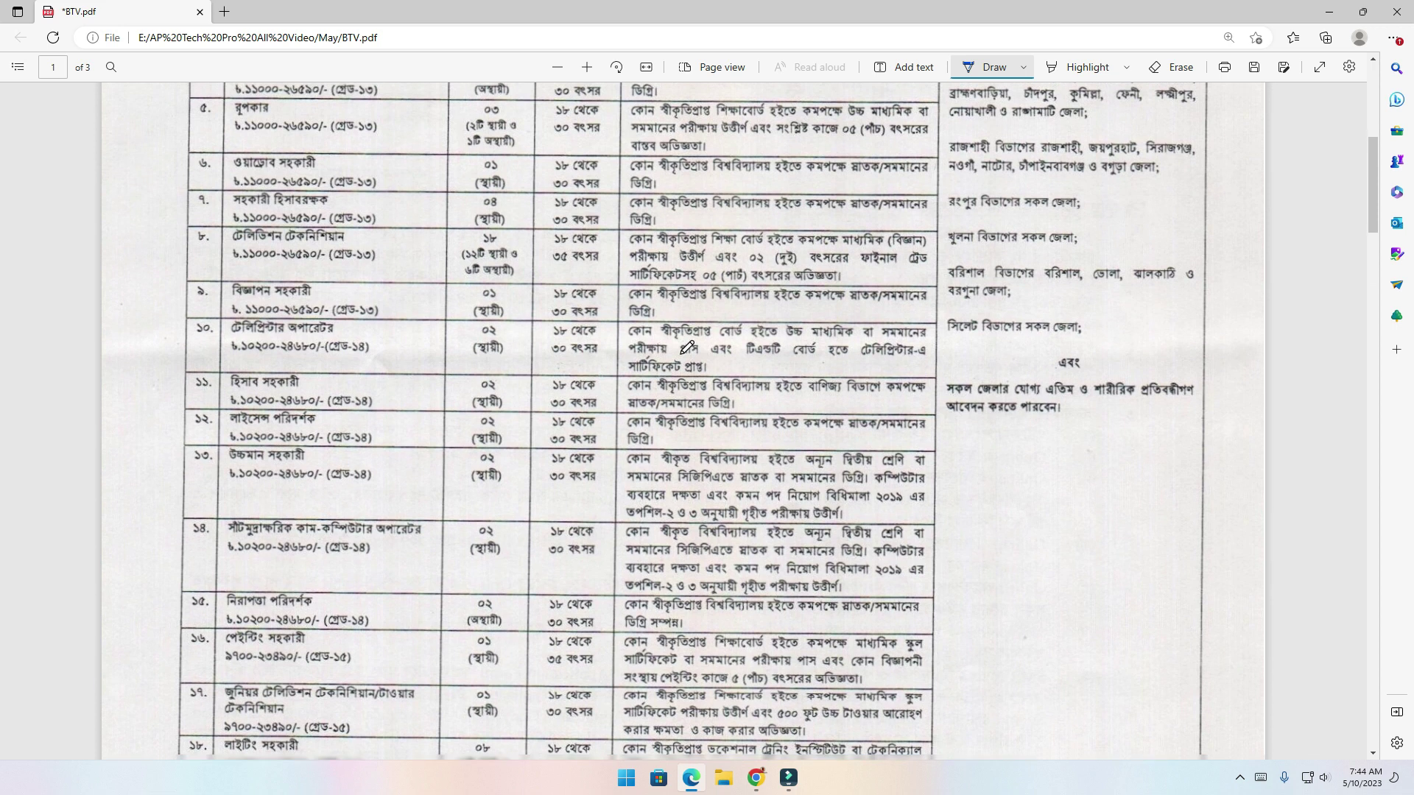
scroll(689, 345, down, 10)
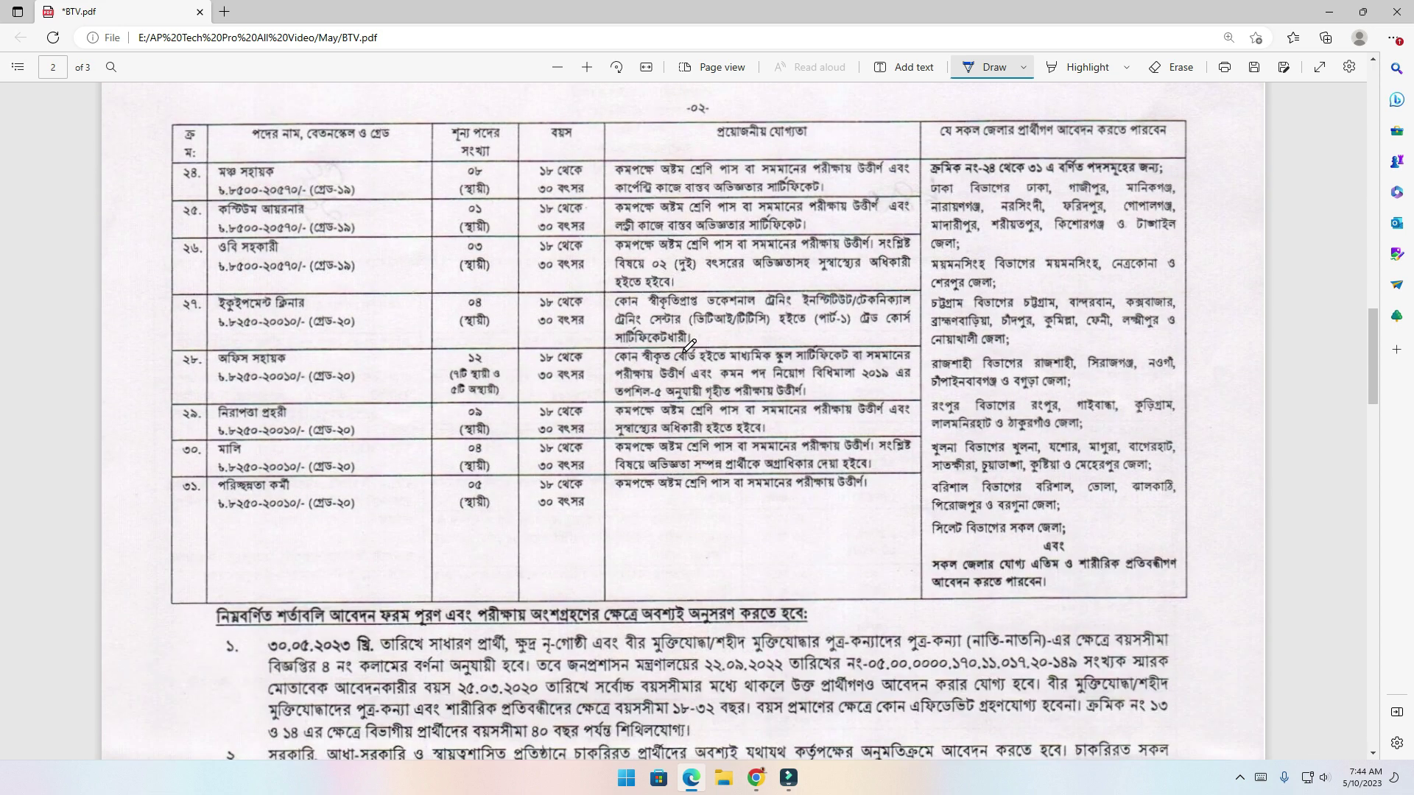
On page 2, circle row ২৮'s number, vacancy count ১২ and 18–30 age limit, and underline its post name
drag(196, 352, 303, 366)
drag(461, 366, 479, 364)
drag(483, 355, 450, 364)
drag(545, 343, 589, 387)
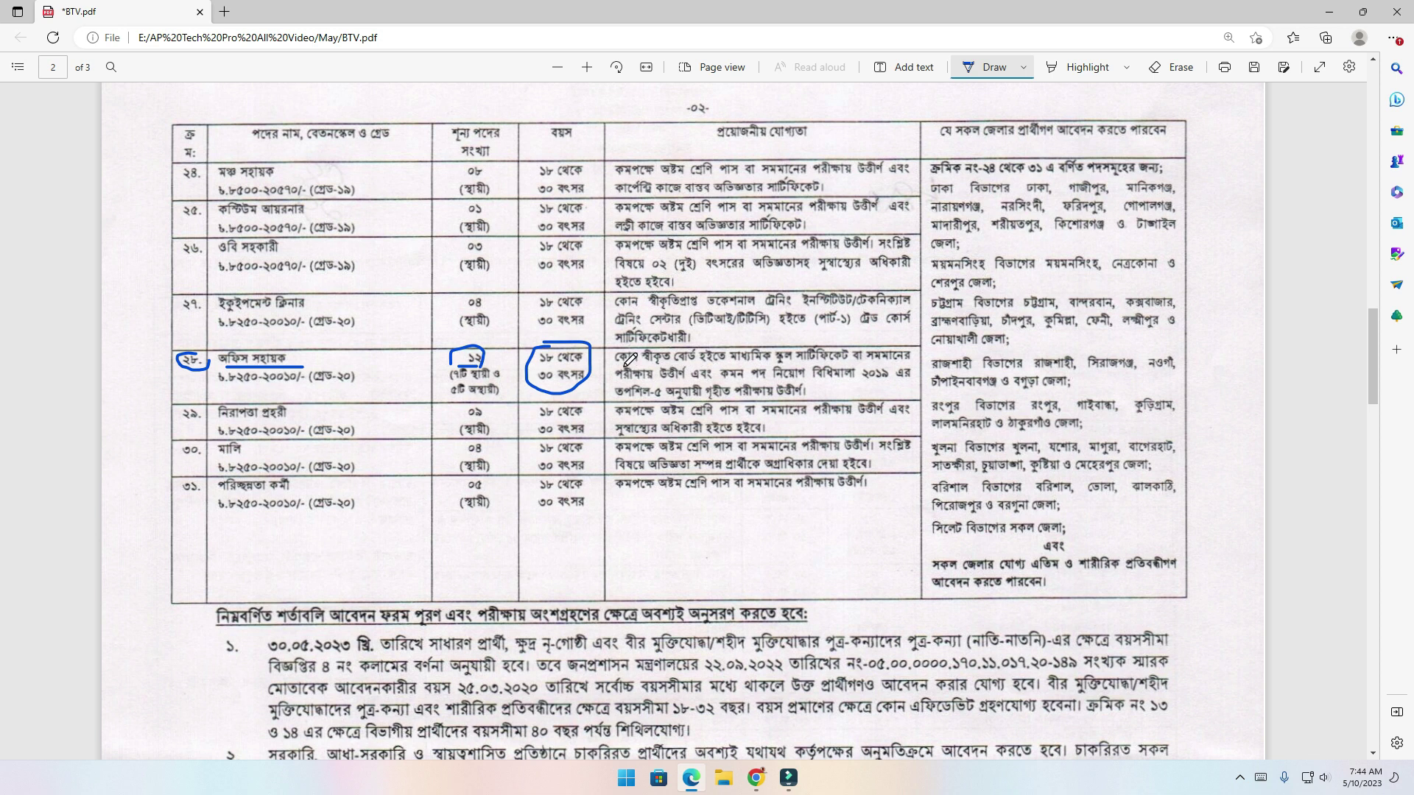
Underline both lines of row ২৮'s qualification and the ঢাকা বিভাগের eligible-districts text
drag(622, 365, 888, 356)
drag(618, 383, 773, 381)
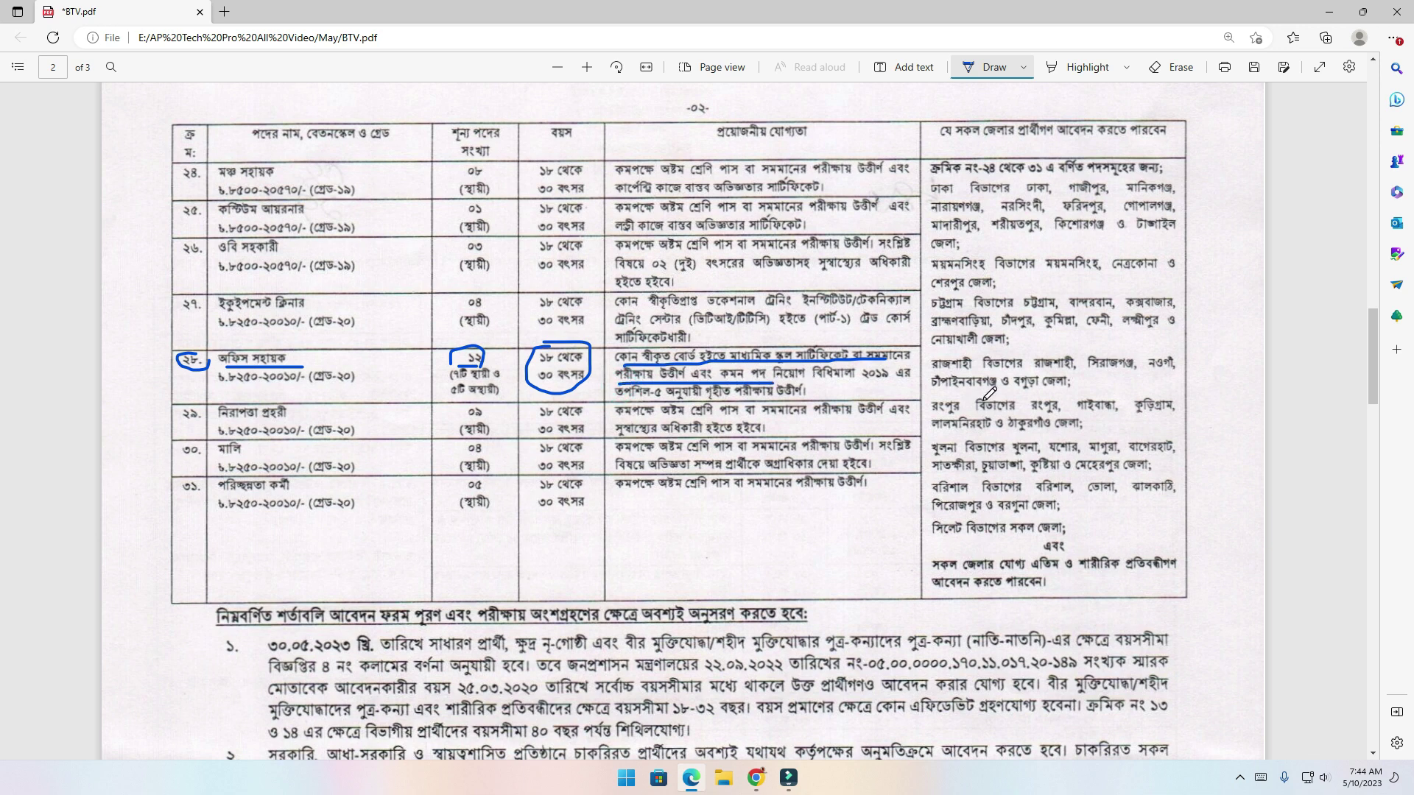
scroll(1048, 381, up, 12)
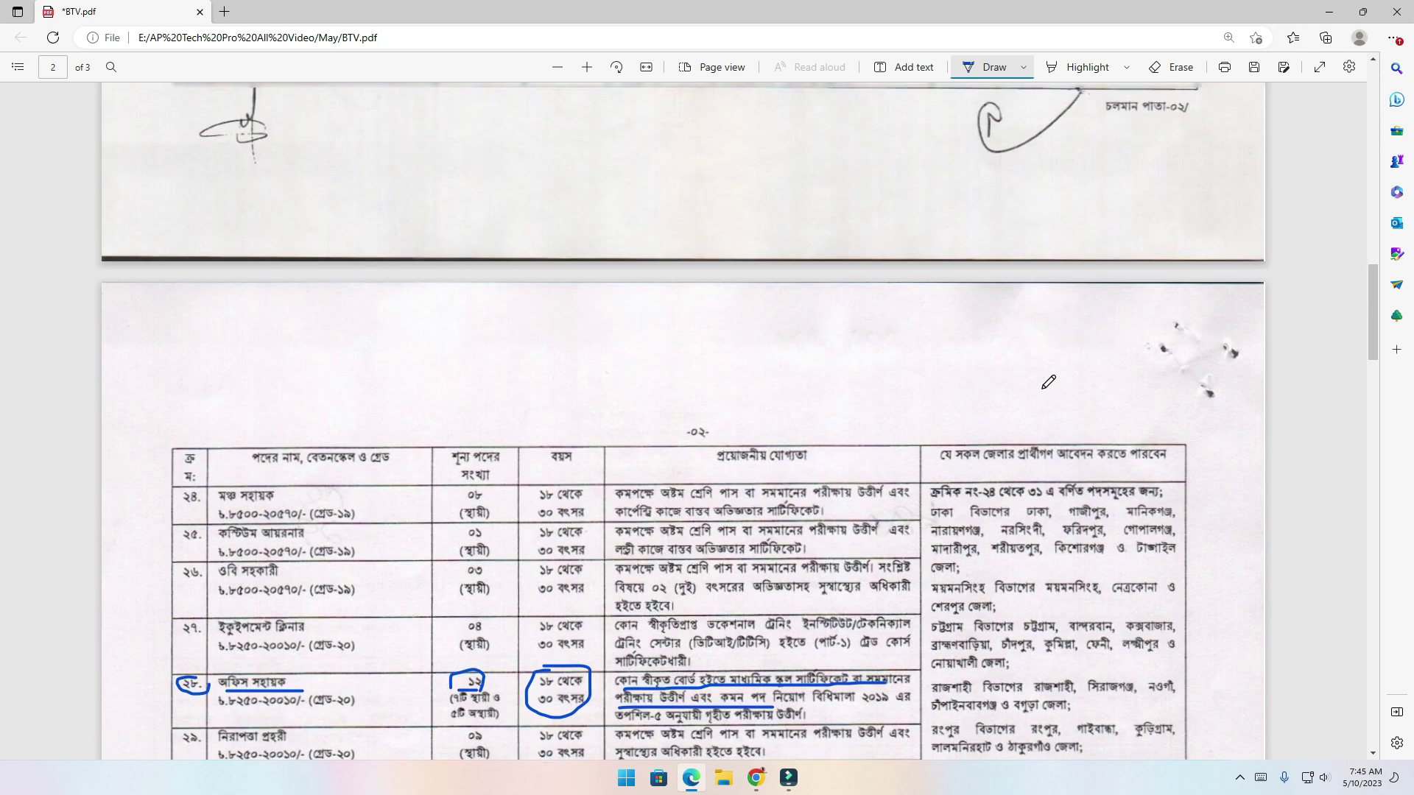
scroll(1052, 382, up, 10)
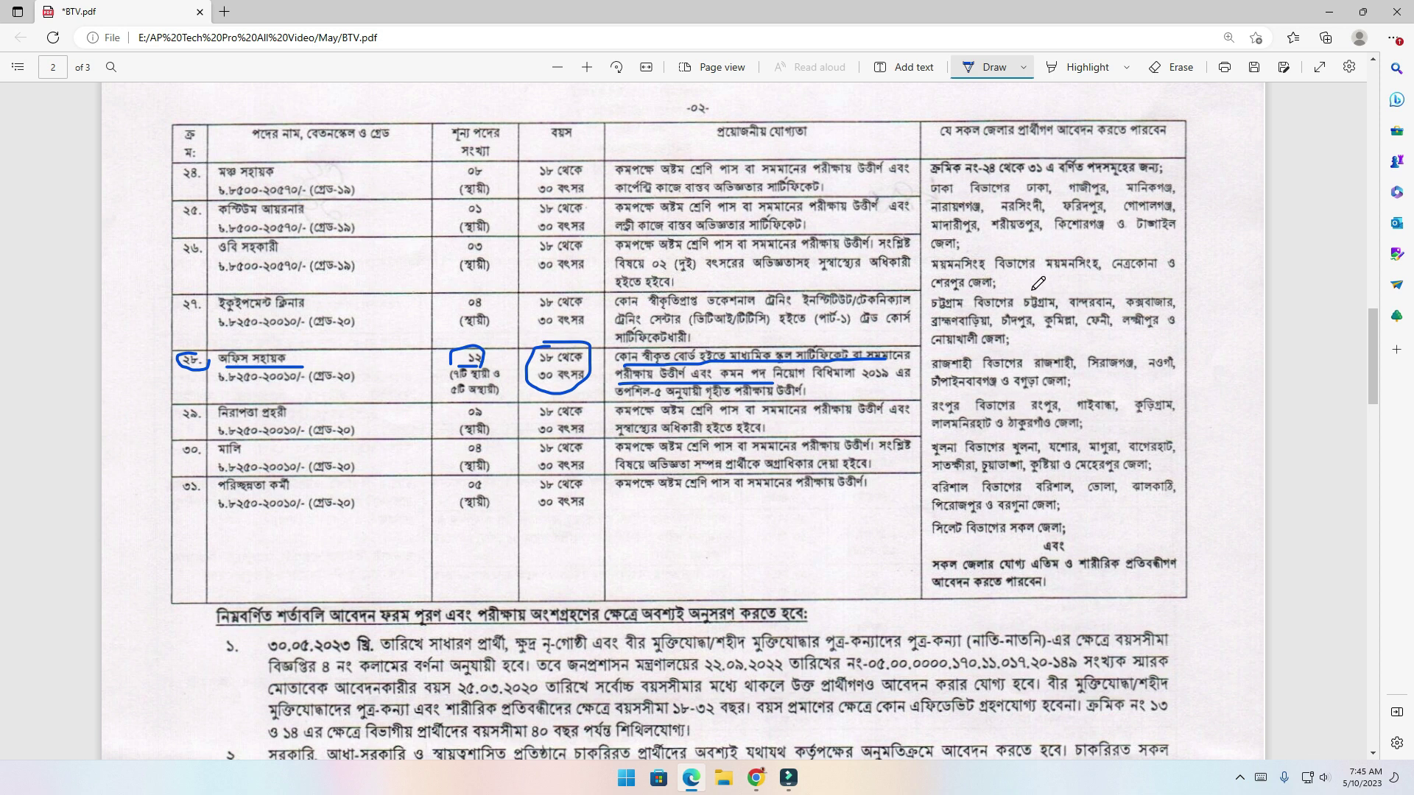
drag(932, 195, 1020, 195)
Circle btv.teletalk.com.bd and the signature pixel size; underline dates ০২.০৫.২০২৩, ৩০.০৫.২০২৩ and size rules
scroll(860, 431, down, 5)
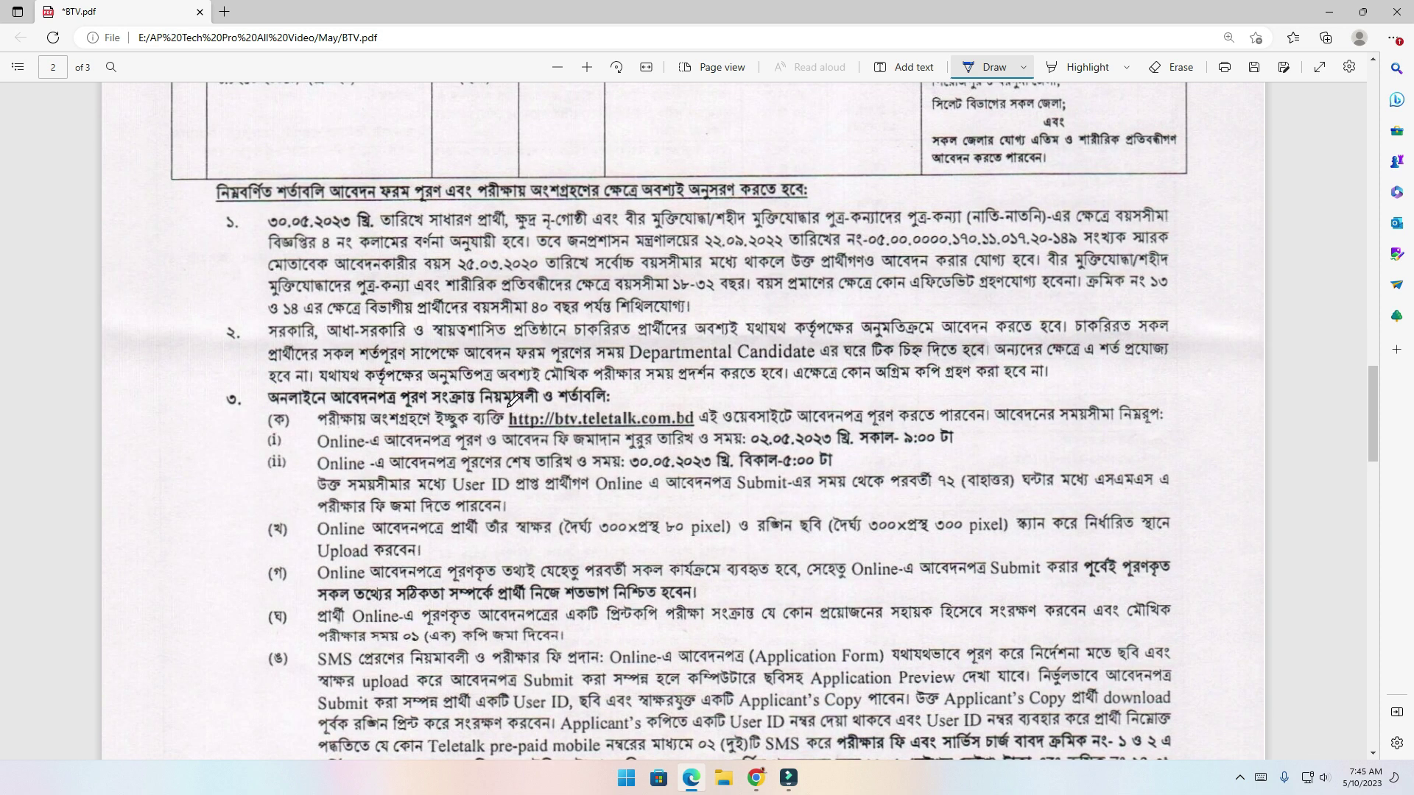
mouse_move(508, 407)
mouse_down()
mouse_move(514, 431)
mouse_move(700, 421)
mouse_move(695, 401)
mouse_move(507, 413)
mouse_up()
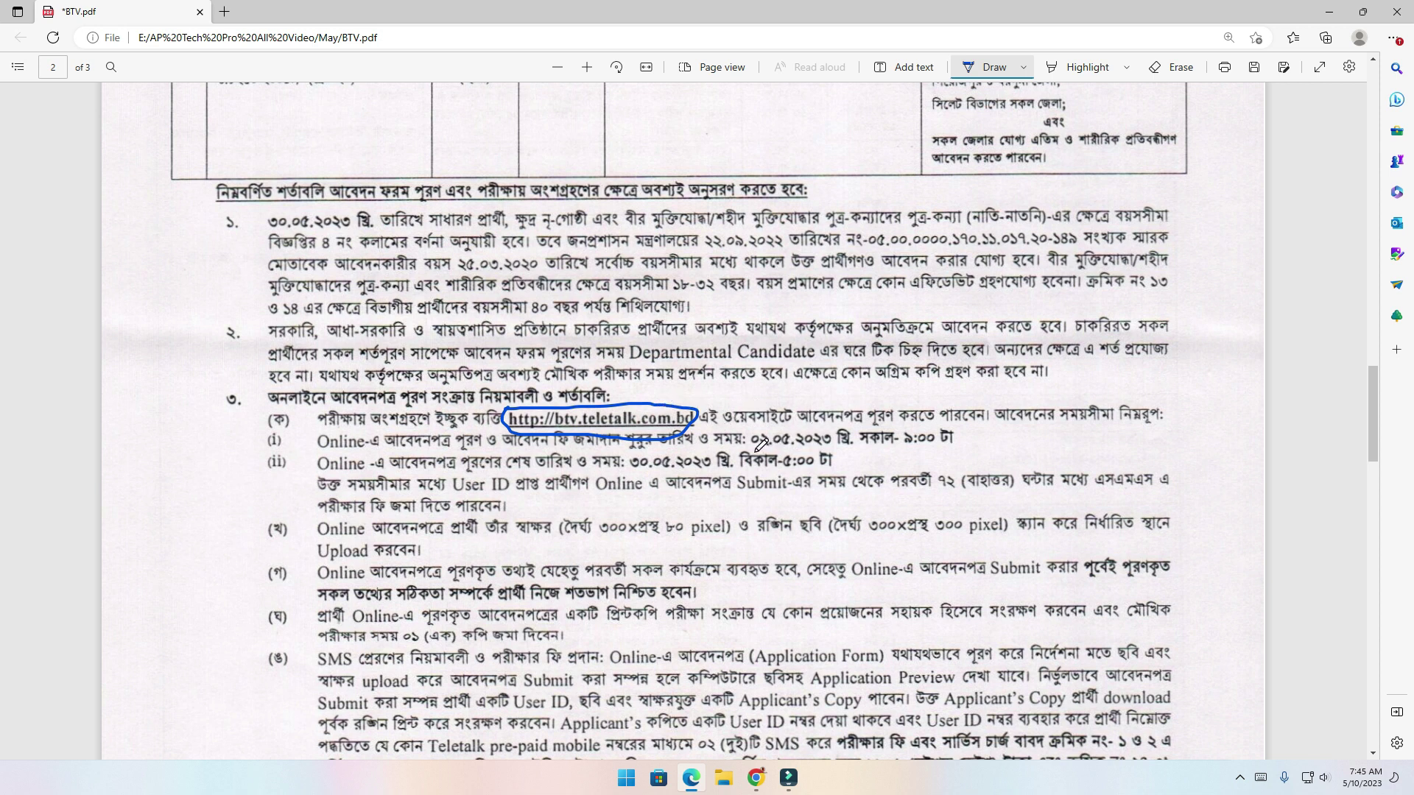
drag(755, 446, 843, 444)
drag(631, 477, 729, 468)
drag(519, 540, 1014, 532)
mouse_move(709, 543)
mouse_down()
mouse_move(716, 509)
mouse_move(589, 512)
mouse_move(717, 536)
mouse_up()
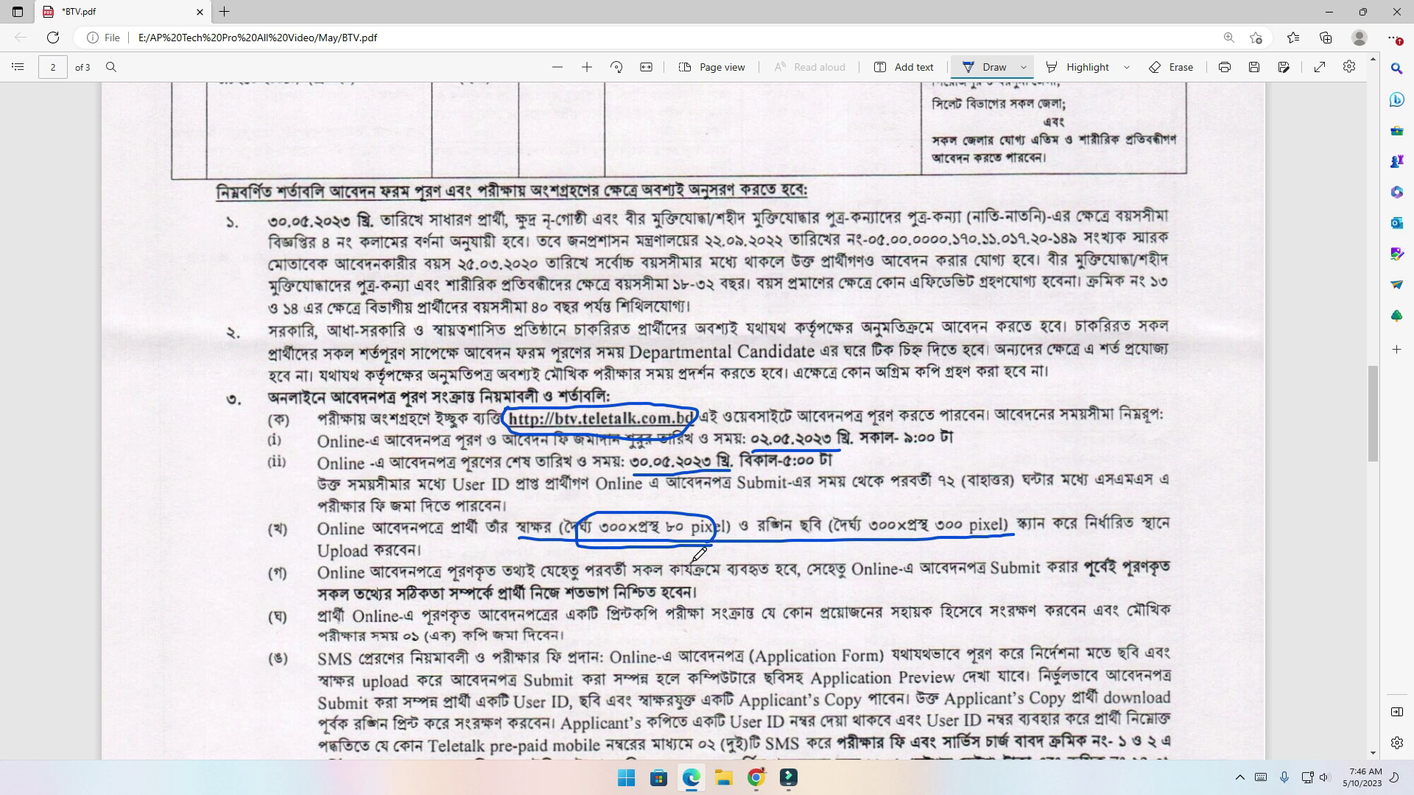
Circle the ১১২/- fee and underline the ৭২-hour payment deadline in section (ঙ), then scroll back up
scroll(695, 554, down, 7)
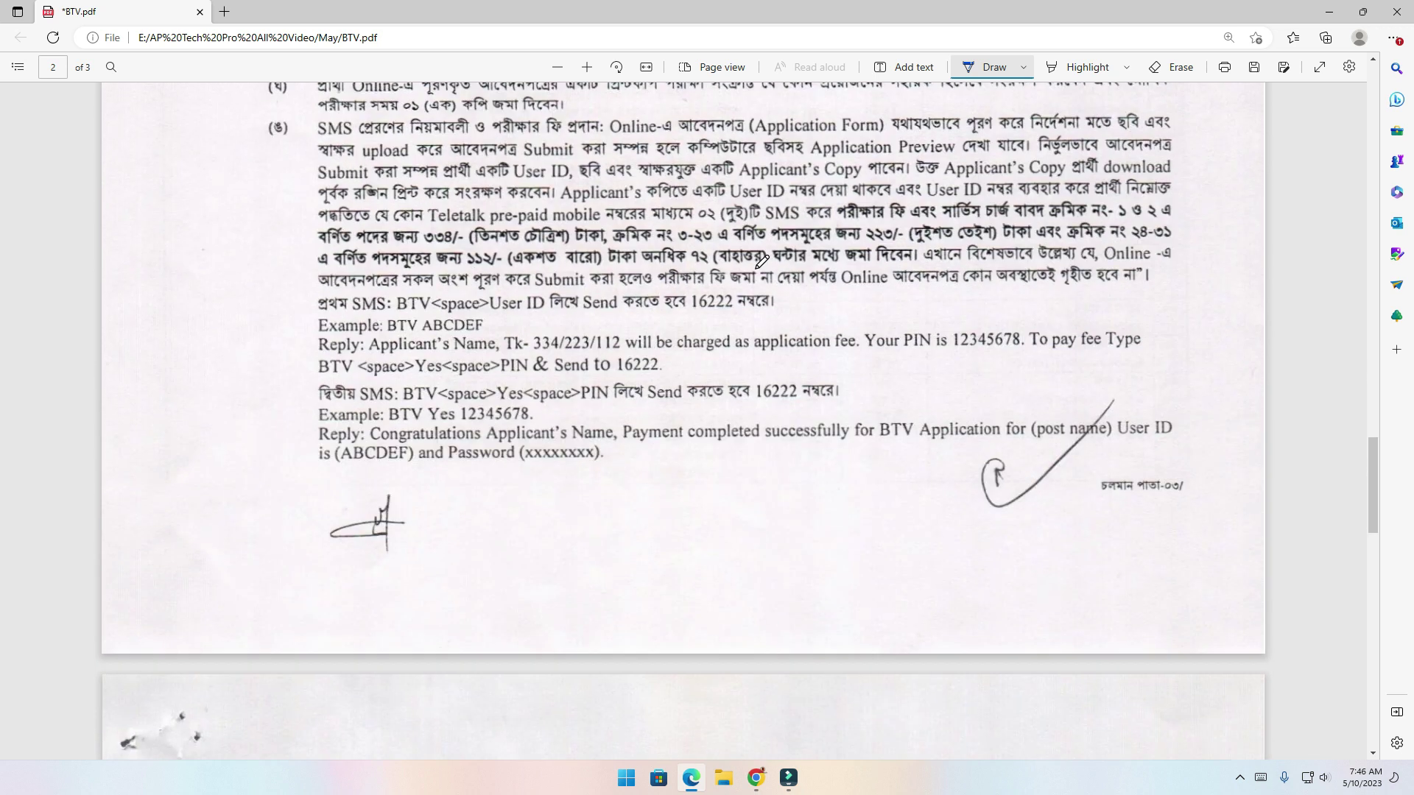
mouse_move(462, 265)
mouse_down()
mouse_move(529, 259)
mouse_move(491, 242)
mouse_move(461, 266)
mouse_up()
drag(674, 262, 801, 258)
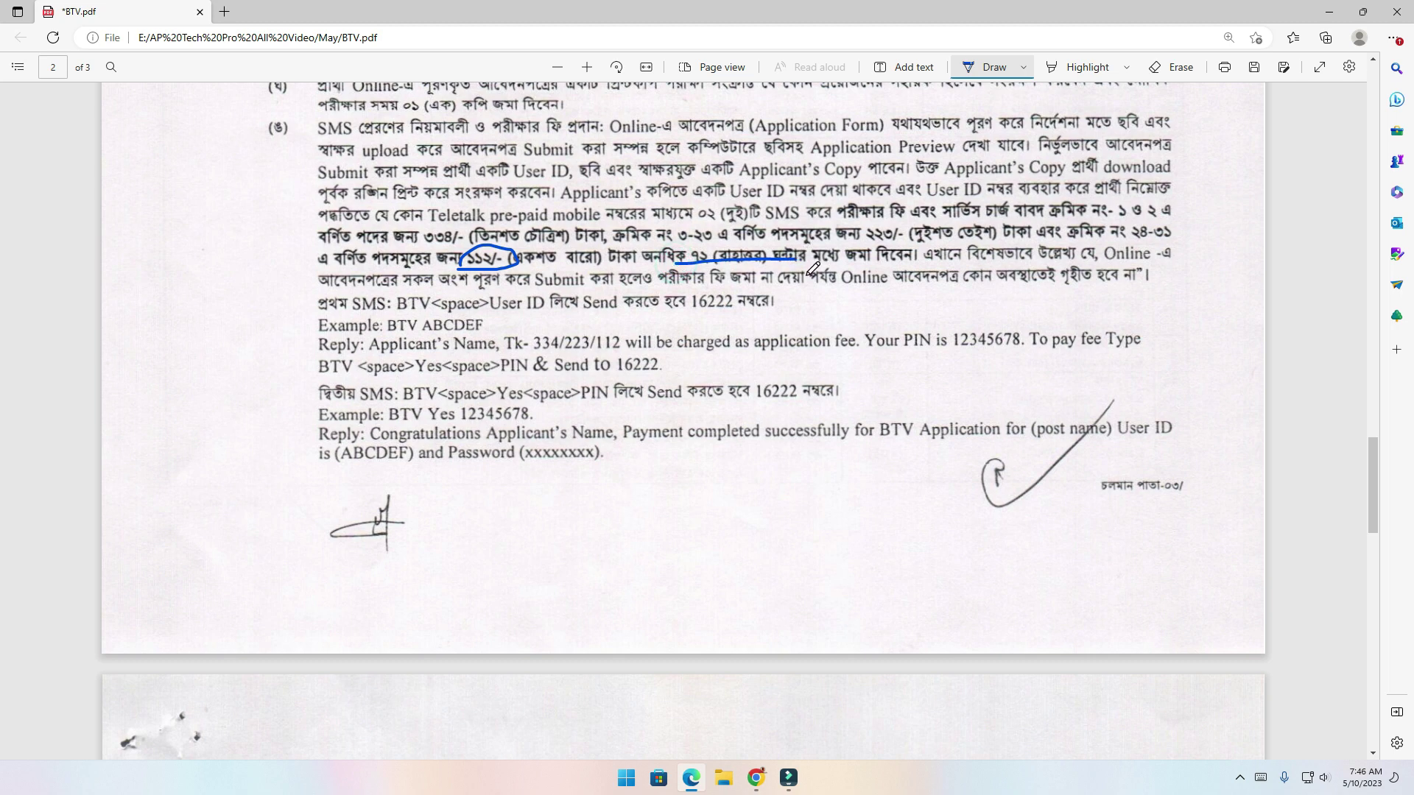
scroll(718, 400, up, 3)
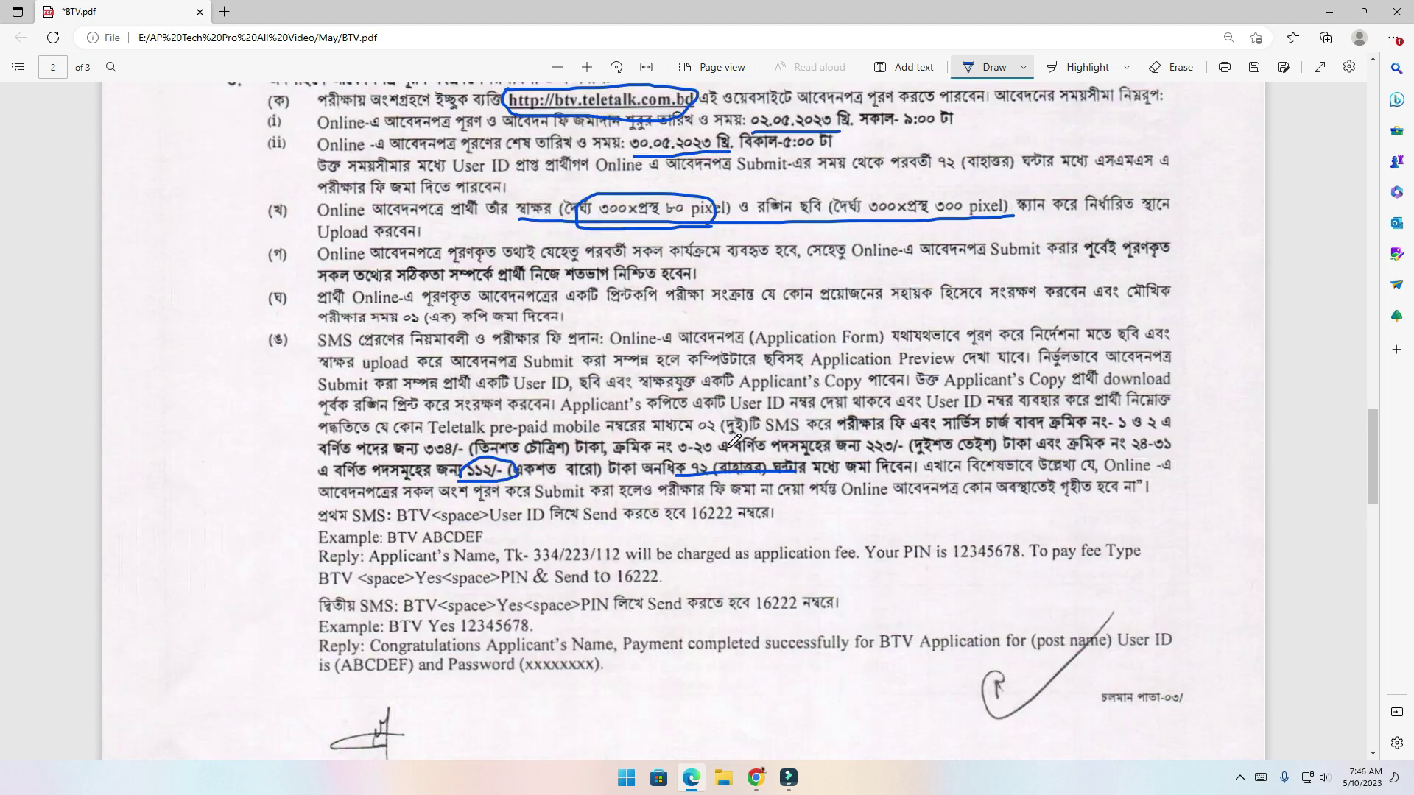
scroll(795, 466, up, 10)
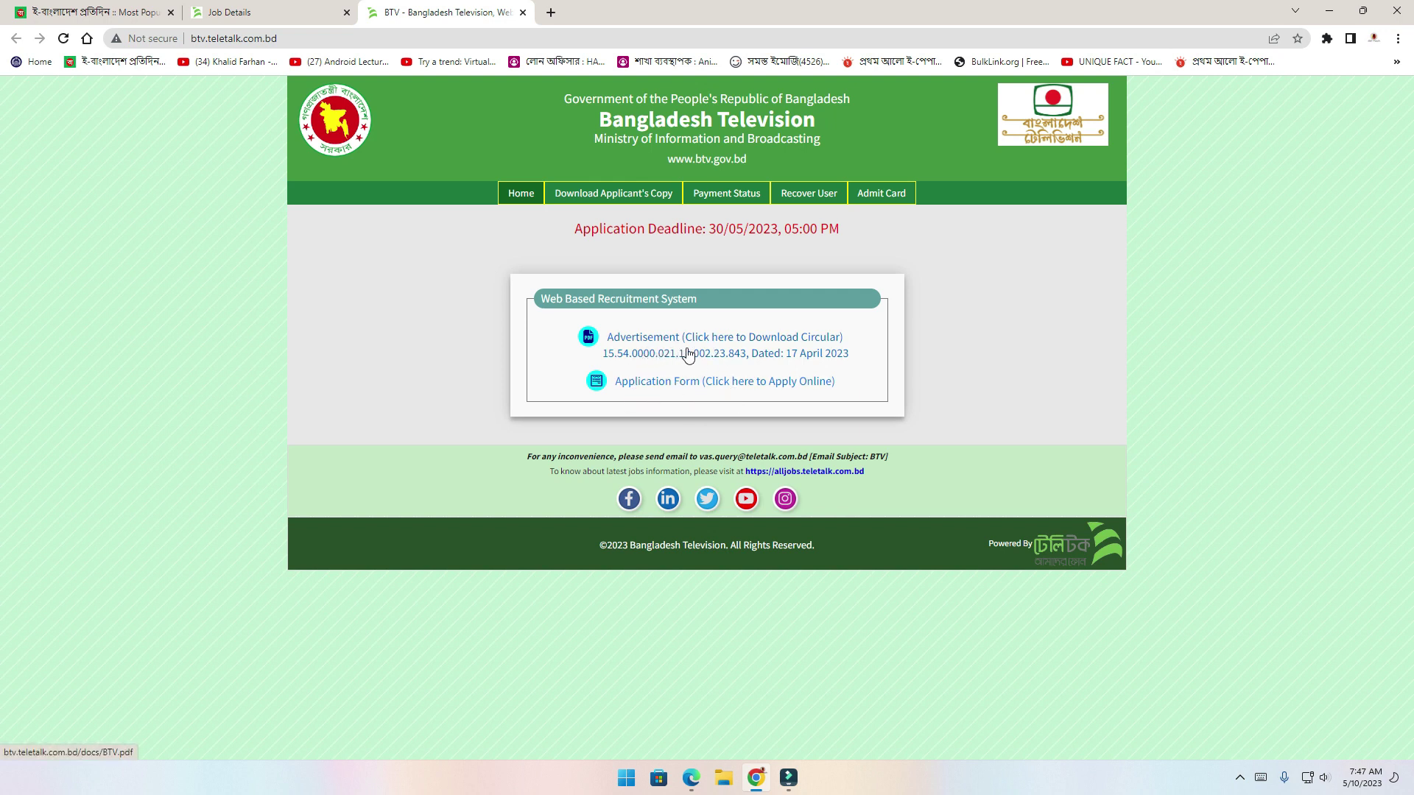
Choose the Office Support Staff post and answer No to Alljobs premium membership to reach the form
click(690, 387)
scroll(701, 382, down, 3)
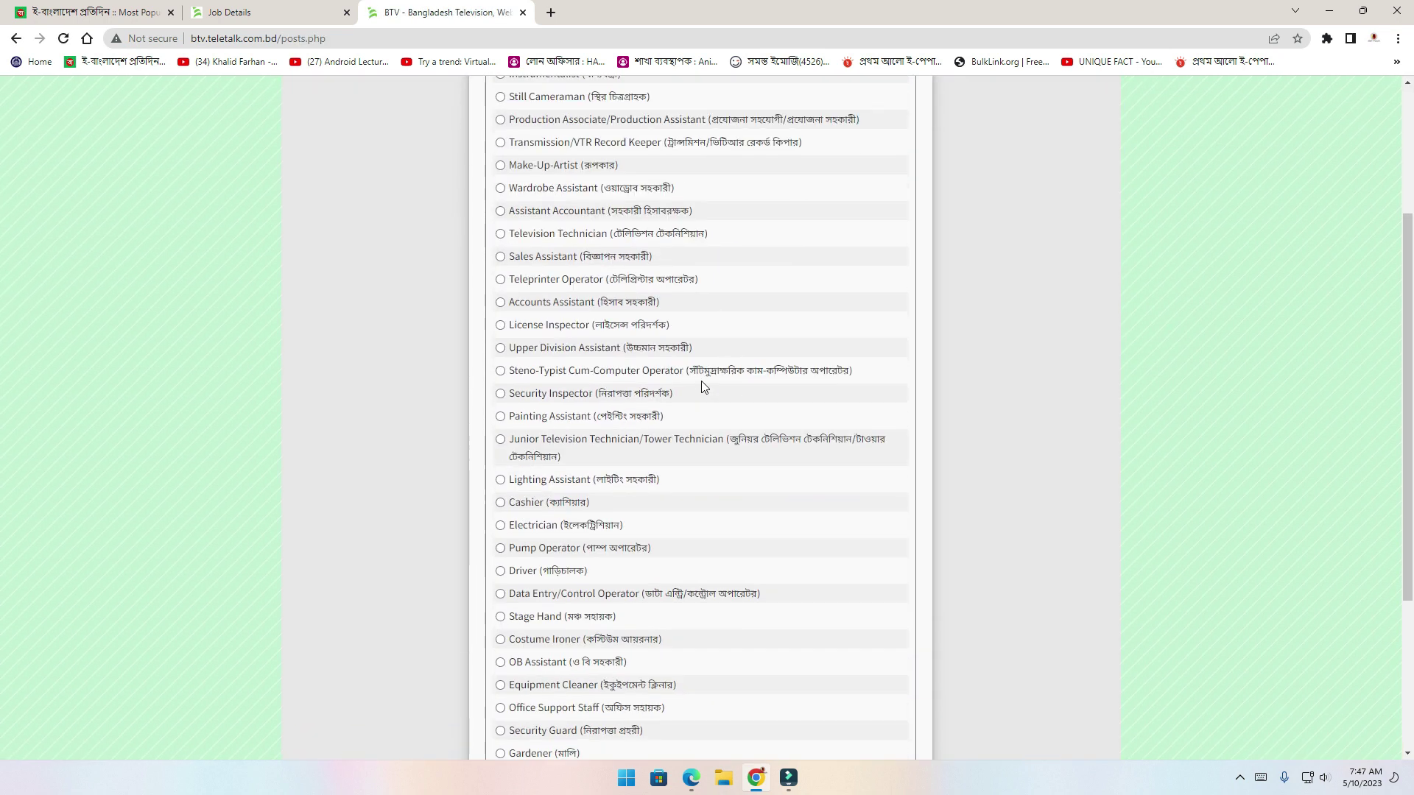
scroll(701, 381, down, 3)
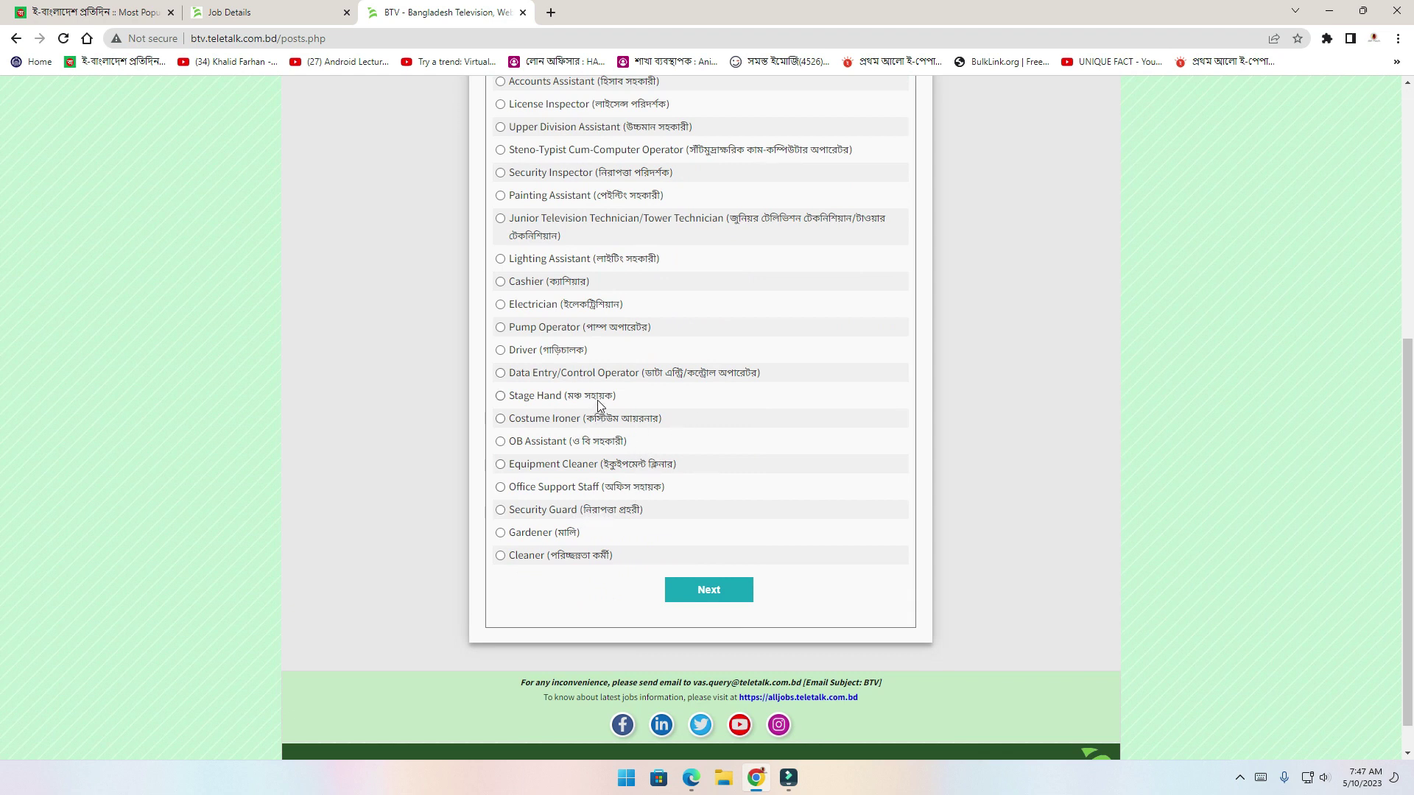
click(500, 489)
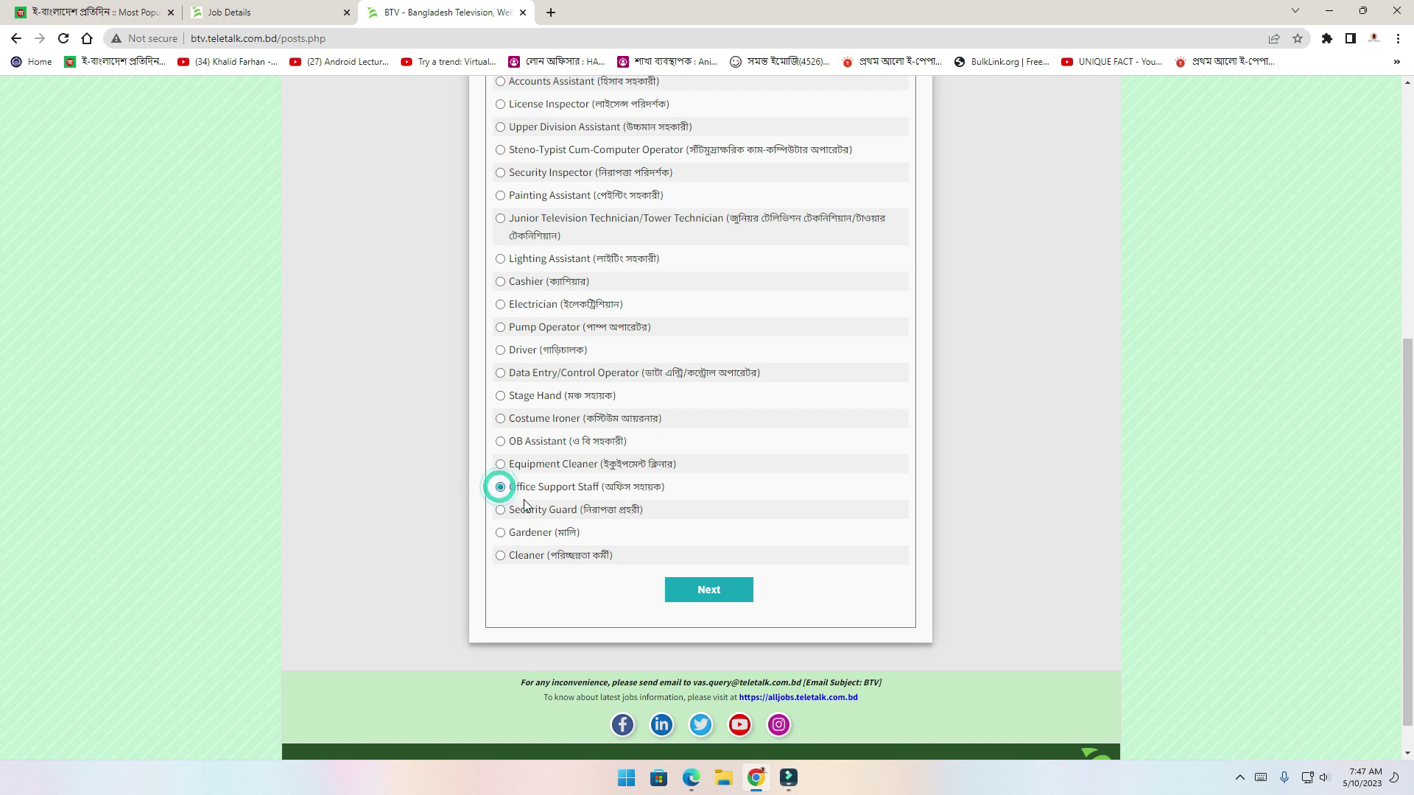
click(714, 592)
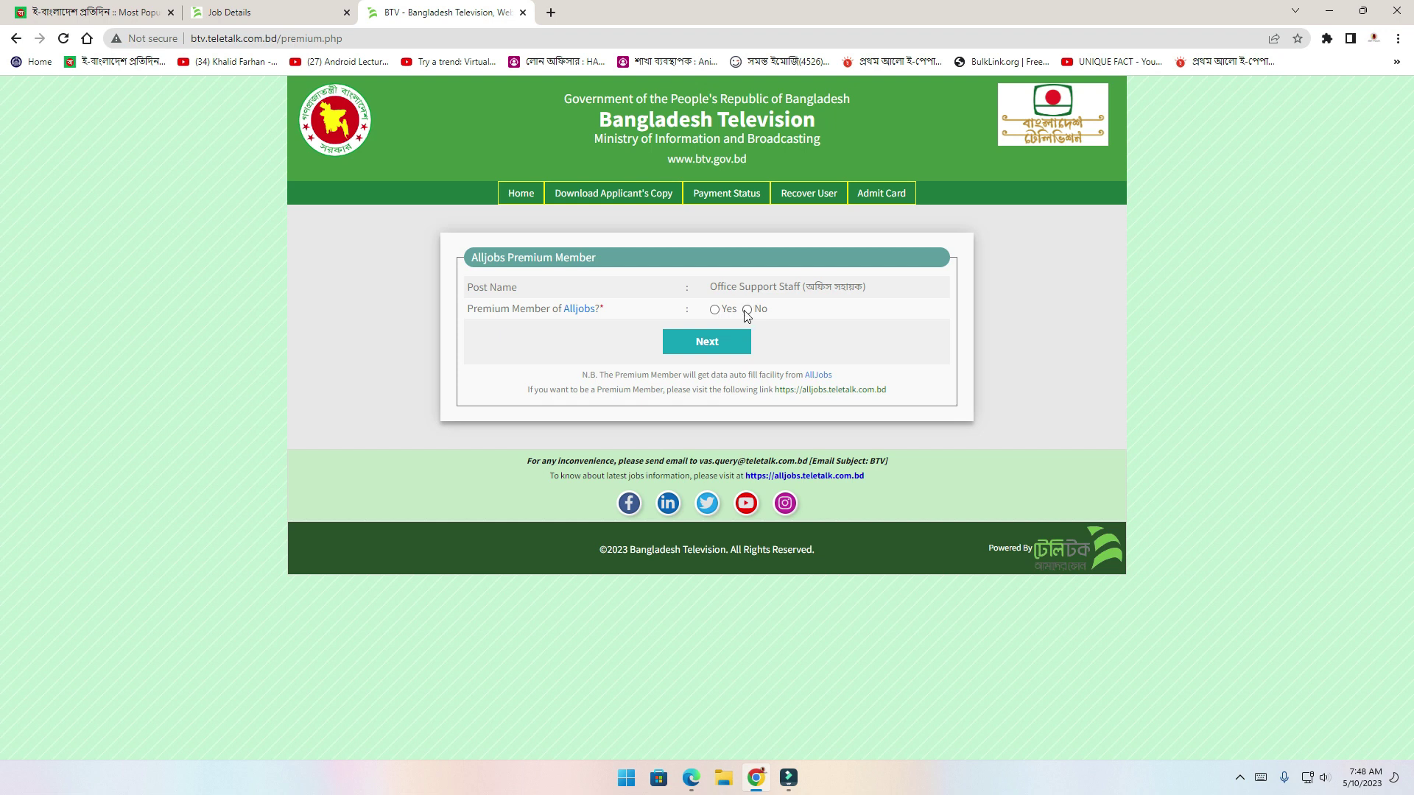
click(709, 345)
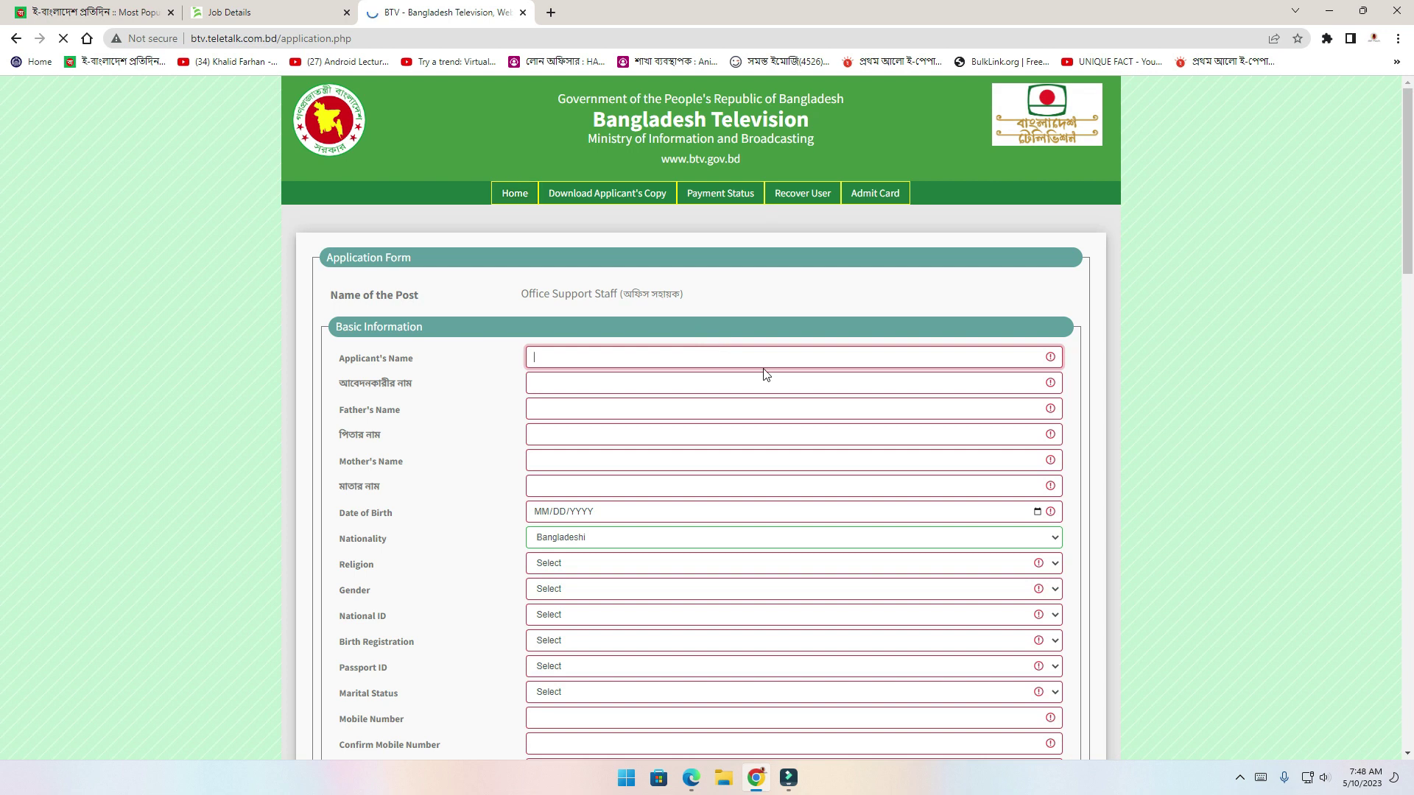
Fill the applicant's name in English and Bengali from saved autofill entries
scroll(764, 374, down, 8)
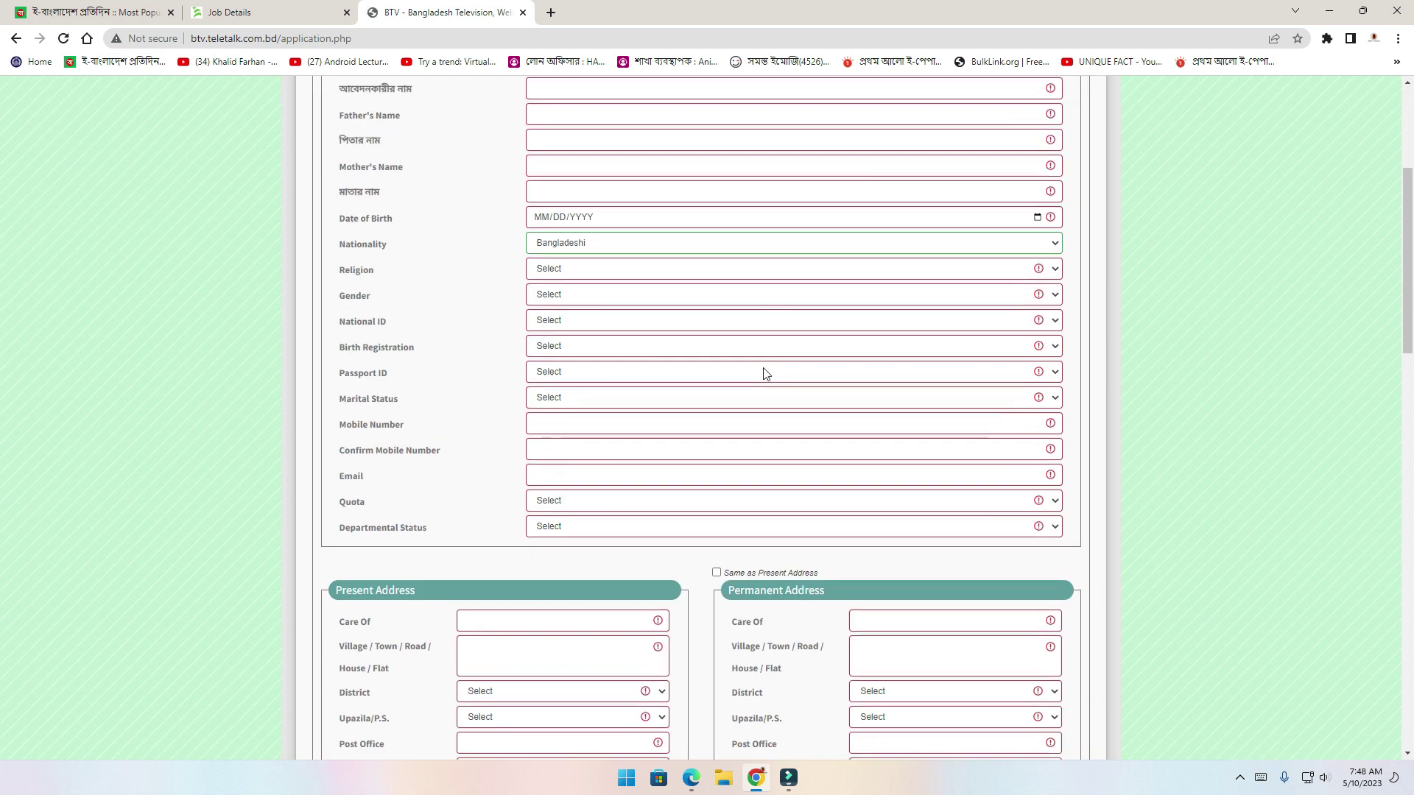
scroll(763, 374, up, 9)
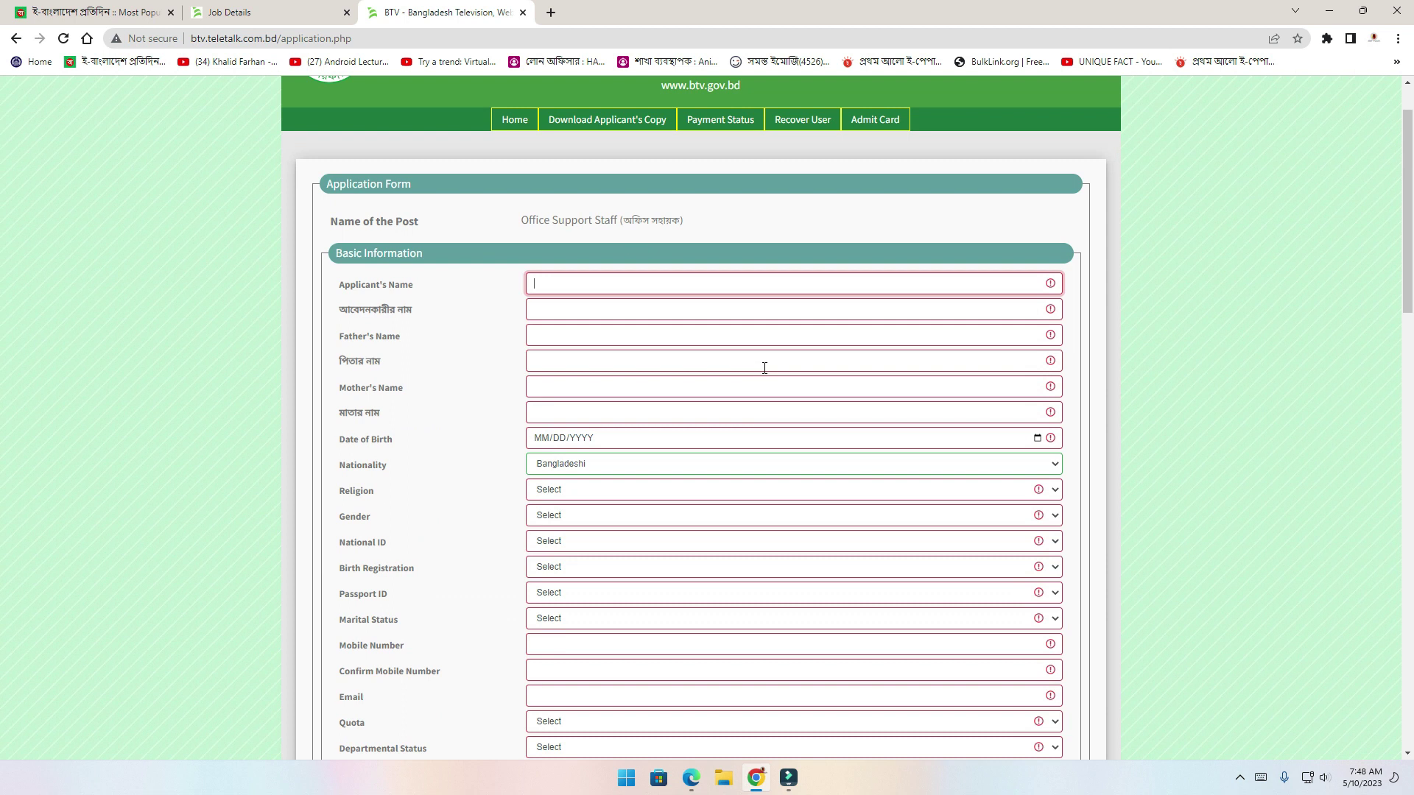
scroll(765, 368, down, 1)
scroll(764, 369, down, 7)
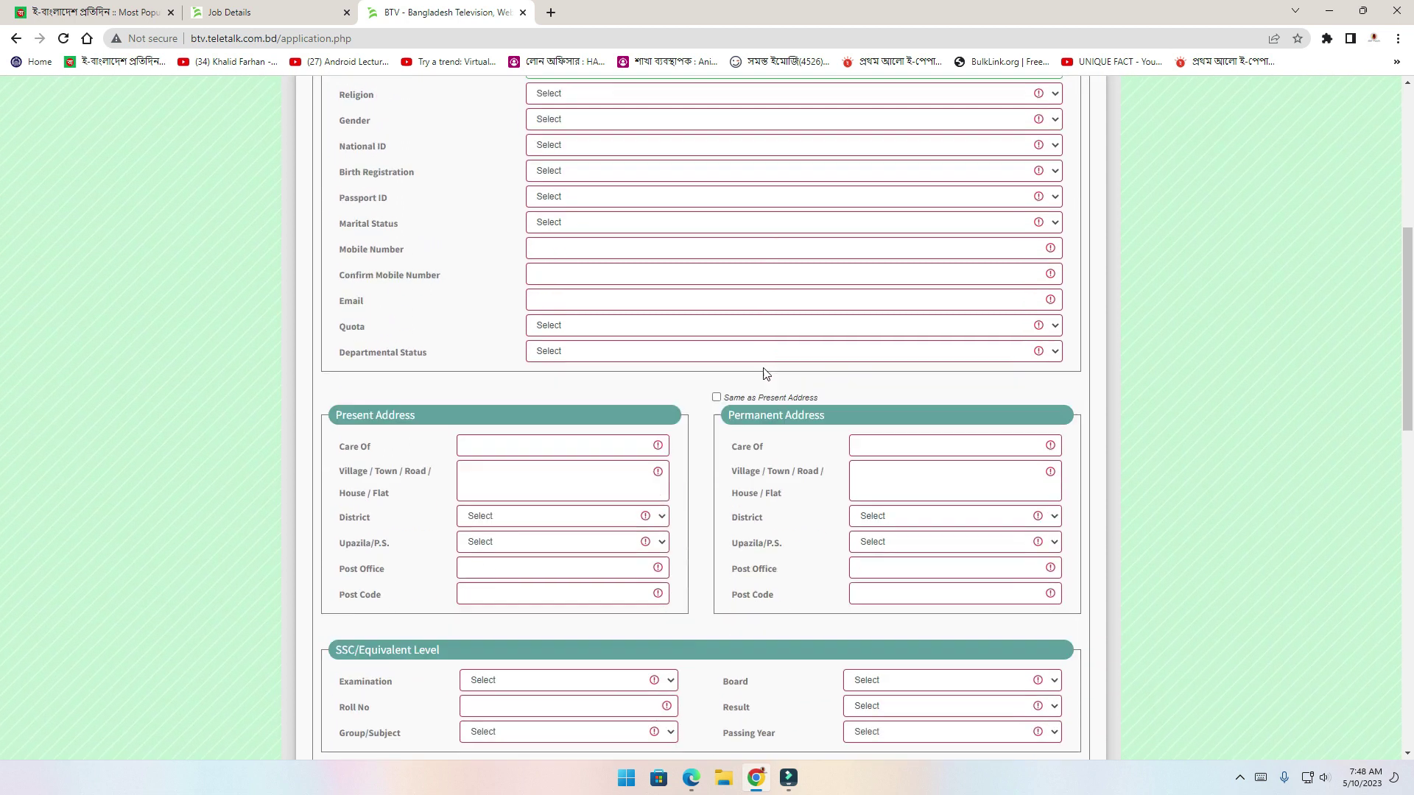
scroll(764, 368, down, 2)
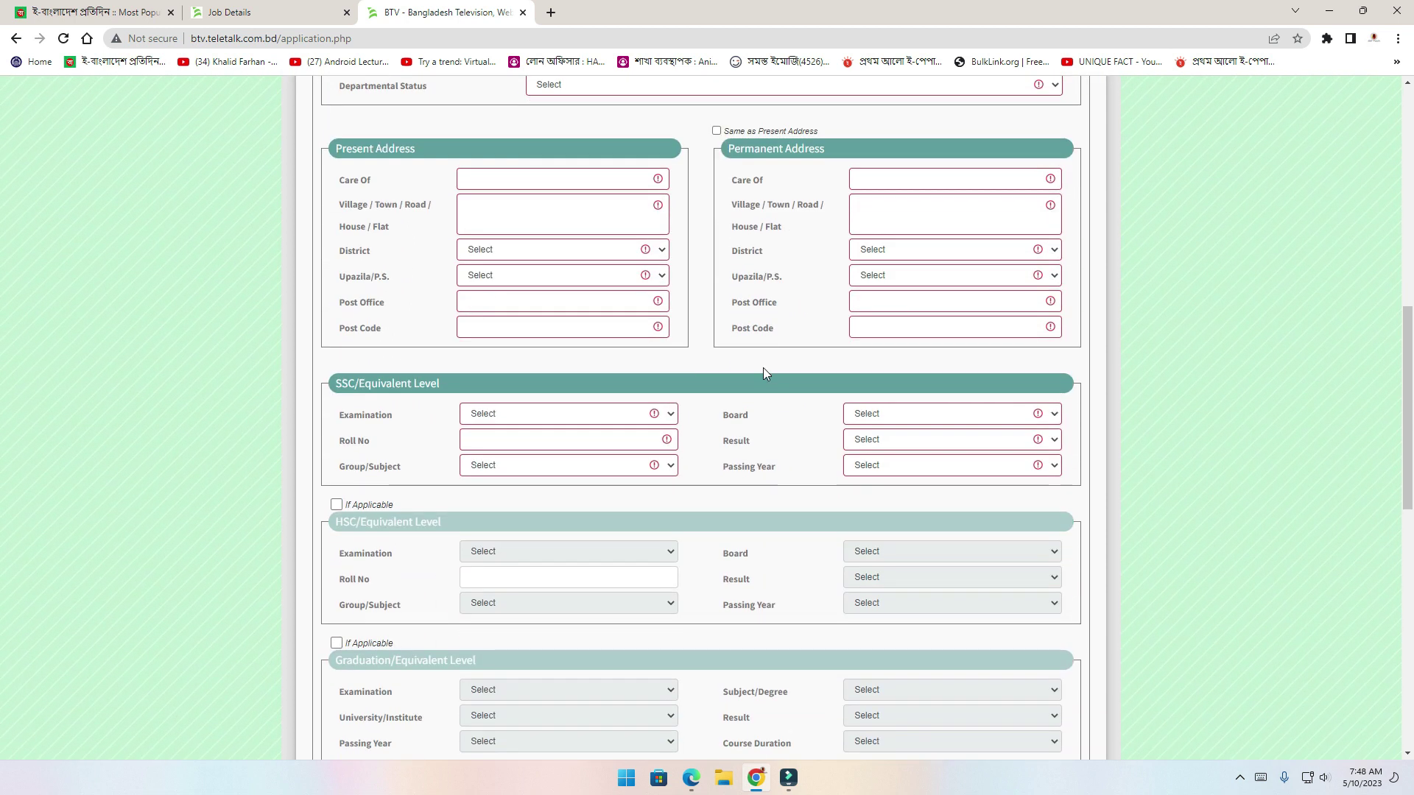
scroll(675, 461, down, 7)
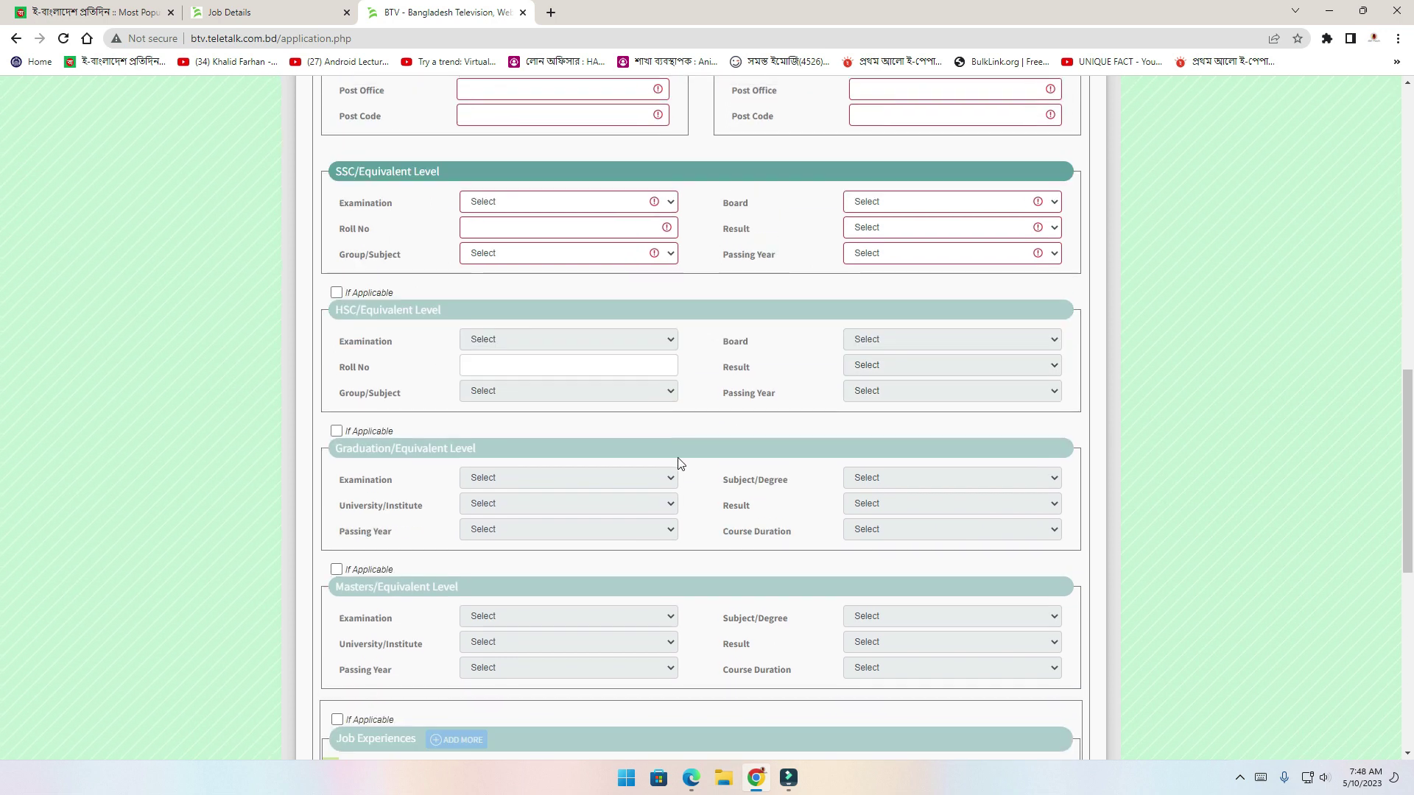
scroll(679, 463, down, 5)
scroll(663, 453, up, 20)
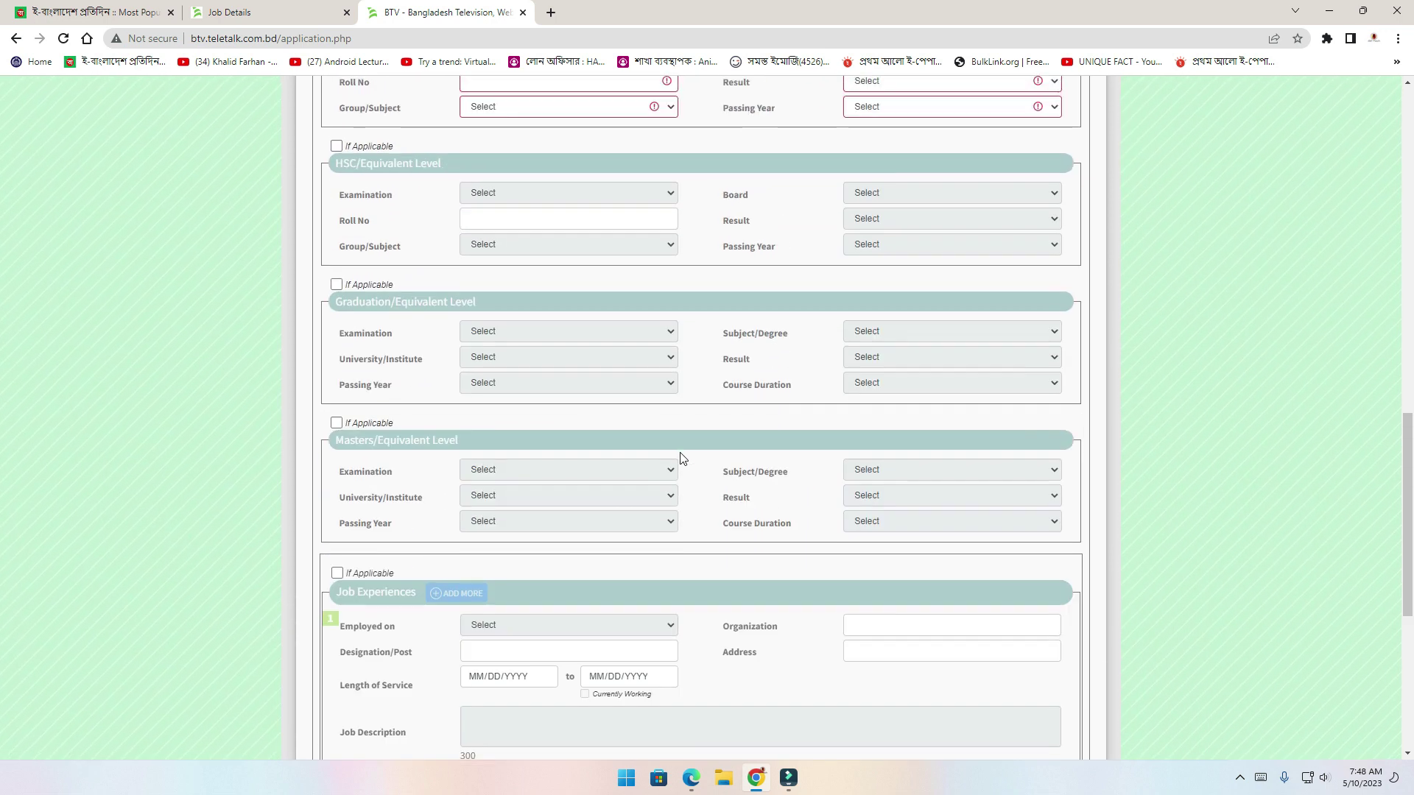
click(589, 361)
click(616, 391)
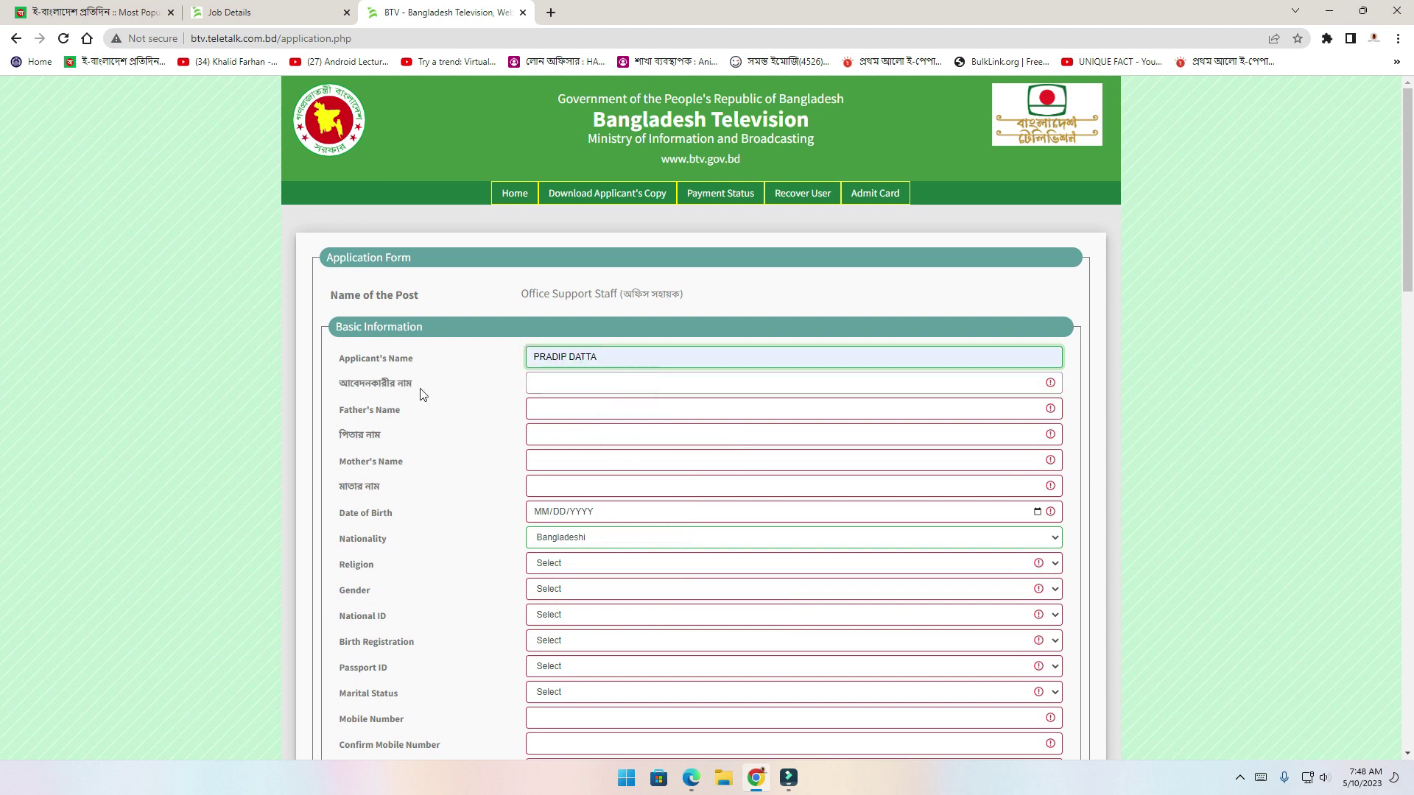
click(571, 384)
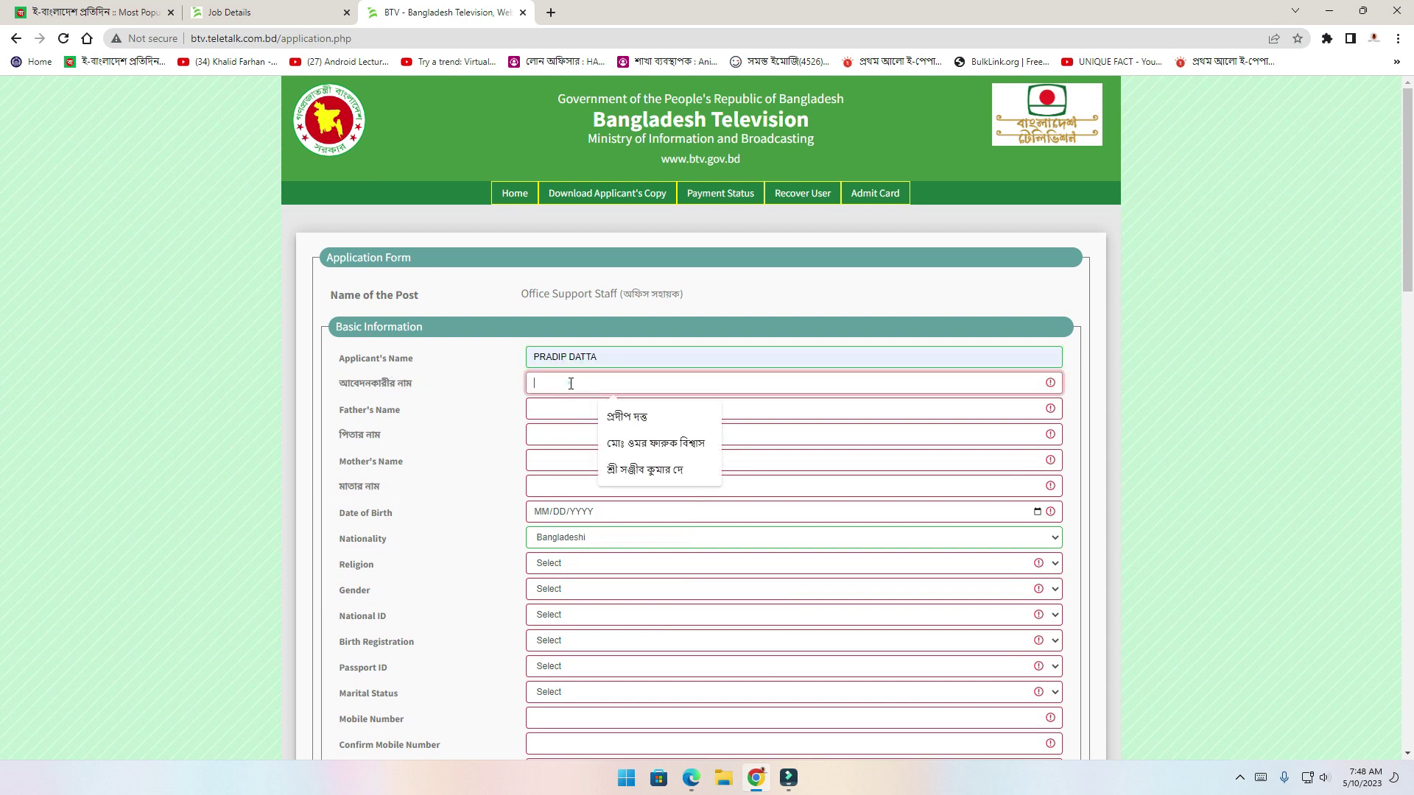
click(631, 418)
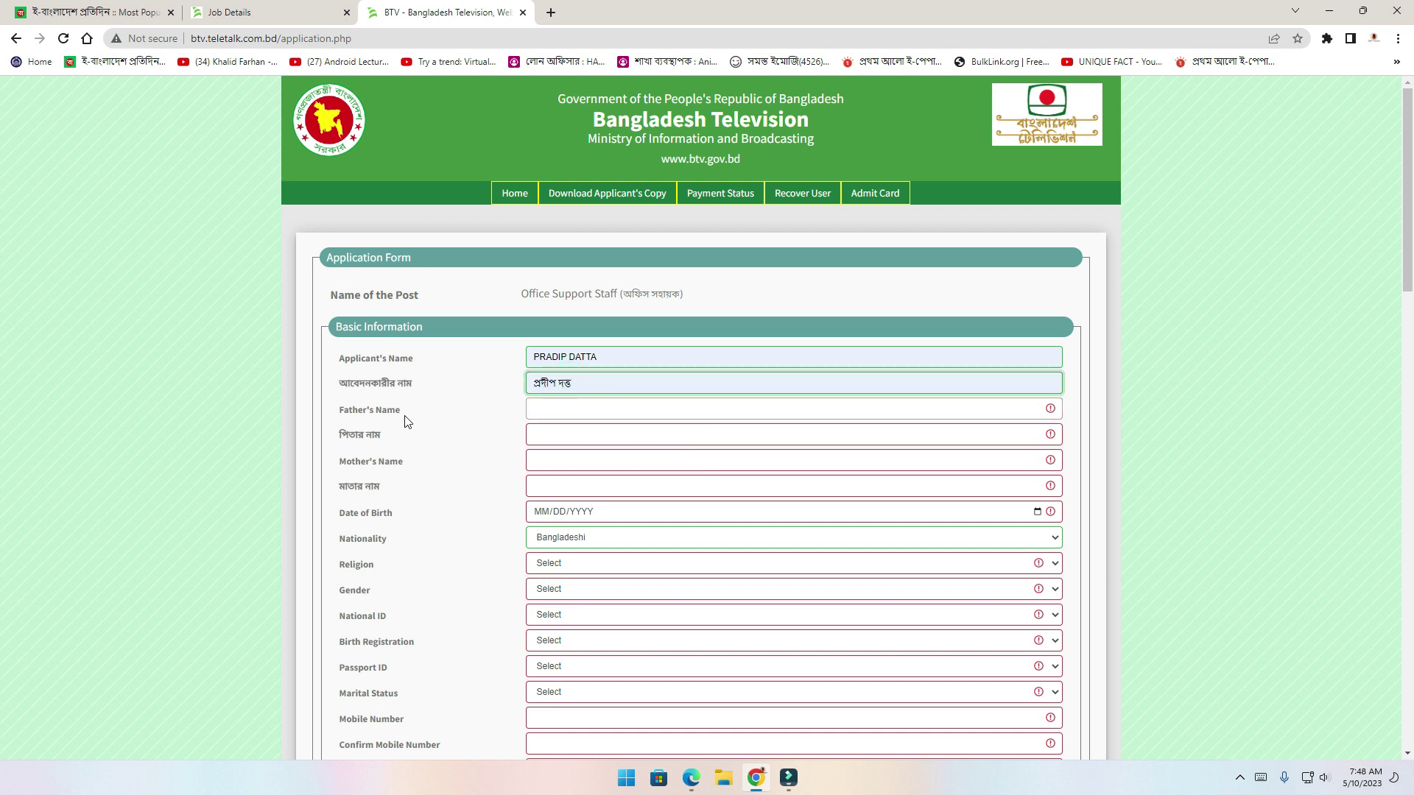
Fill the father's and mother's names in English and Bengali from saved suggestions
click(552, 415)
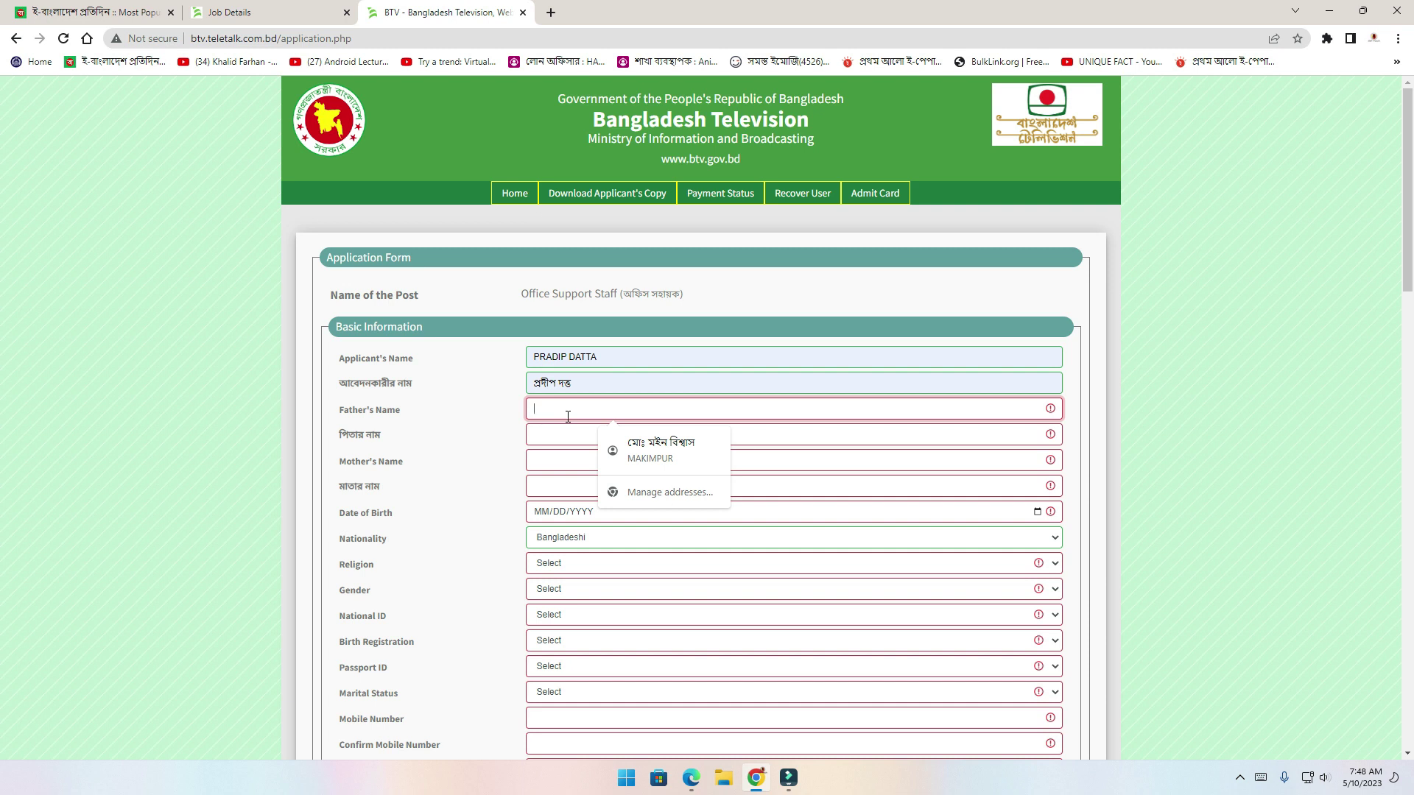
text(P)
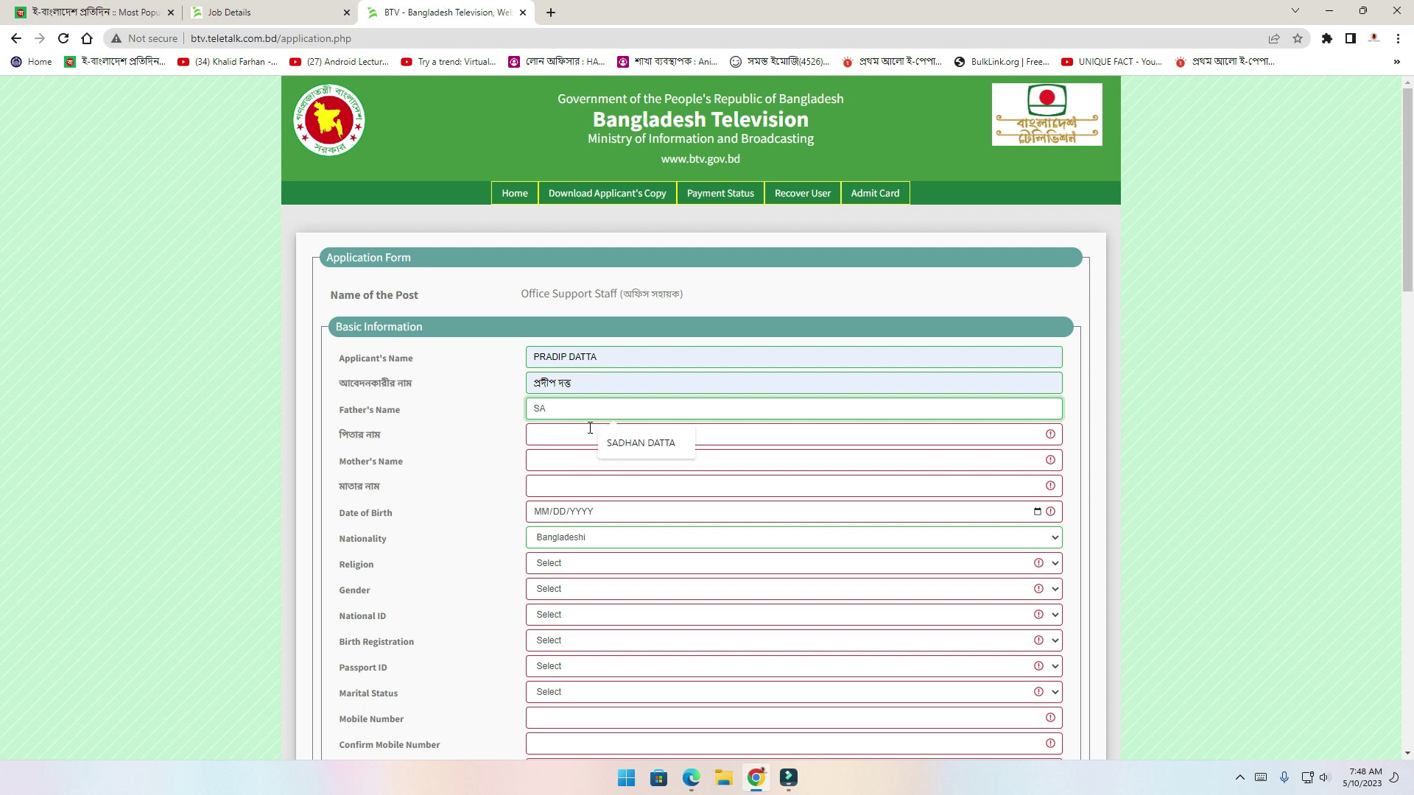
text(RAD)
click(626, 442)
click(592, 433)
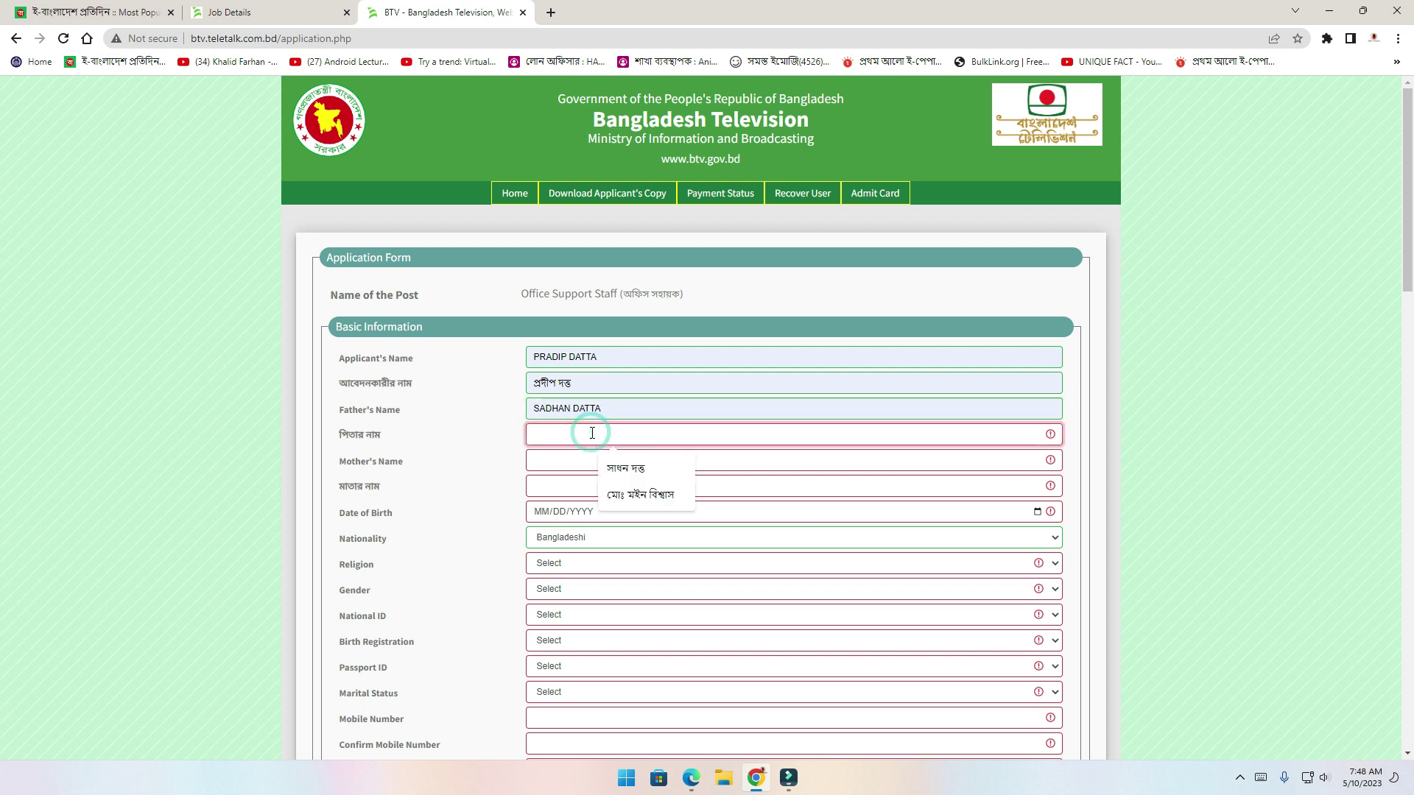
click(626, 469)
click(621, 462)
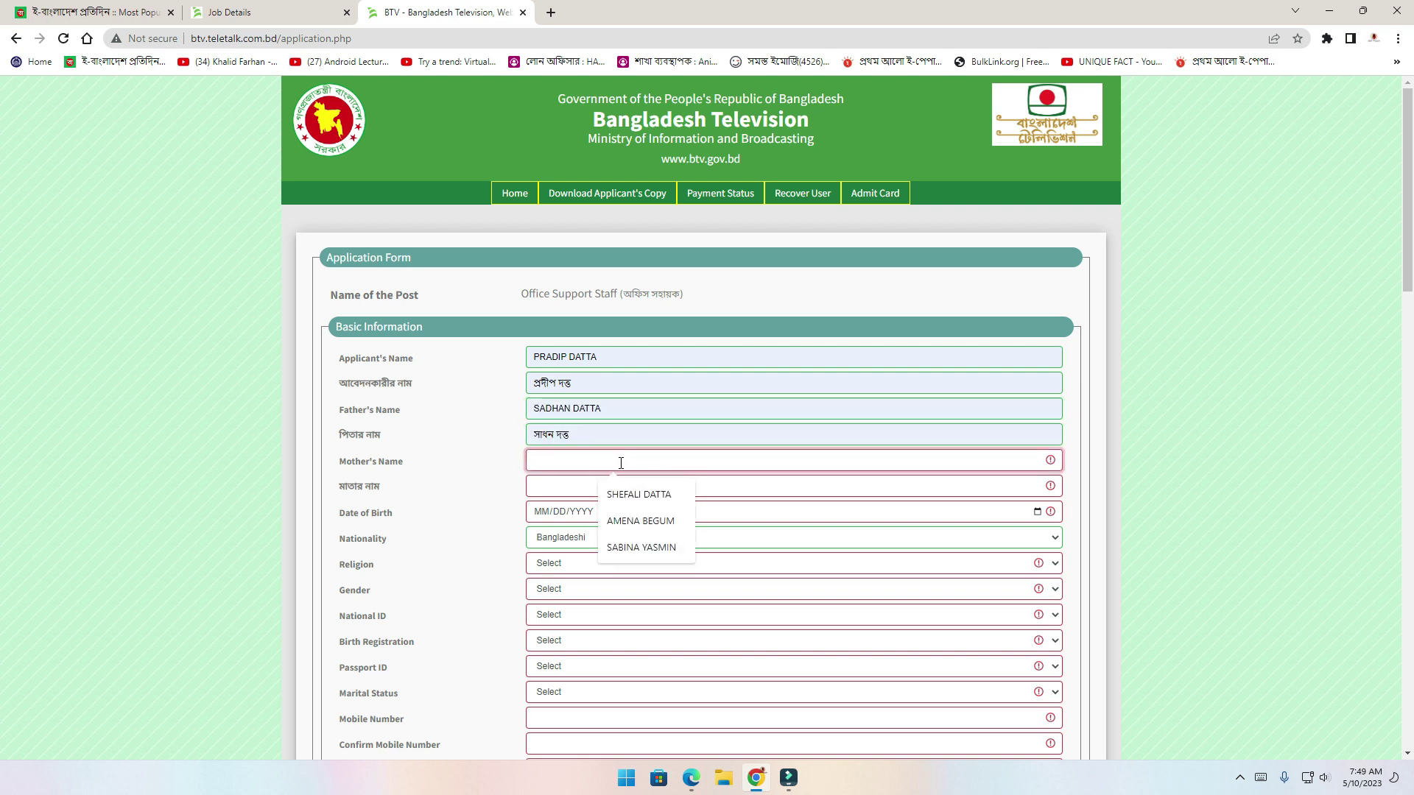
click(639, 494)
click(639, 489)
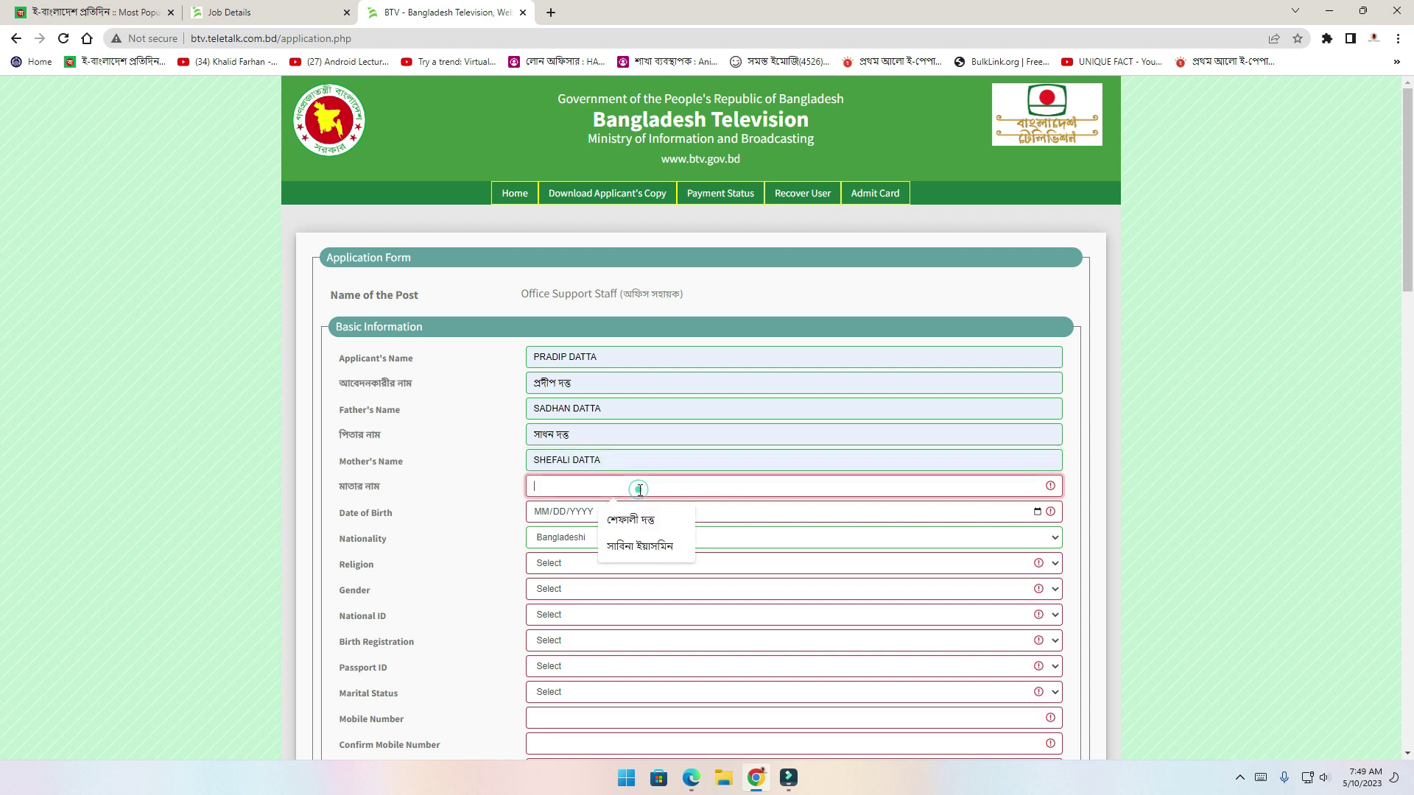
click(637, 520)
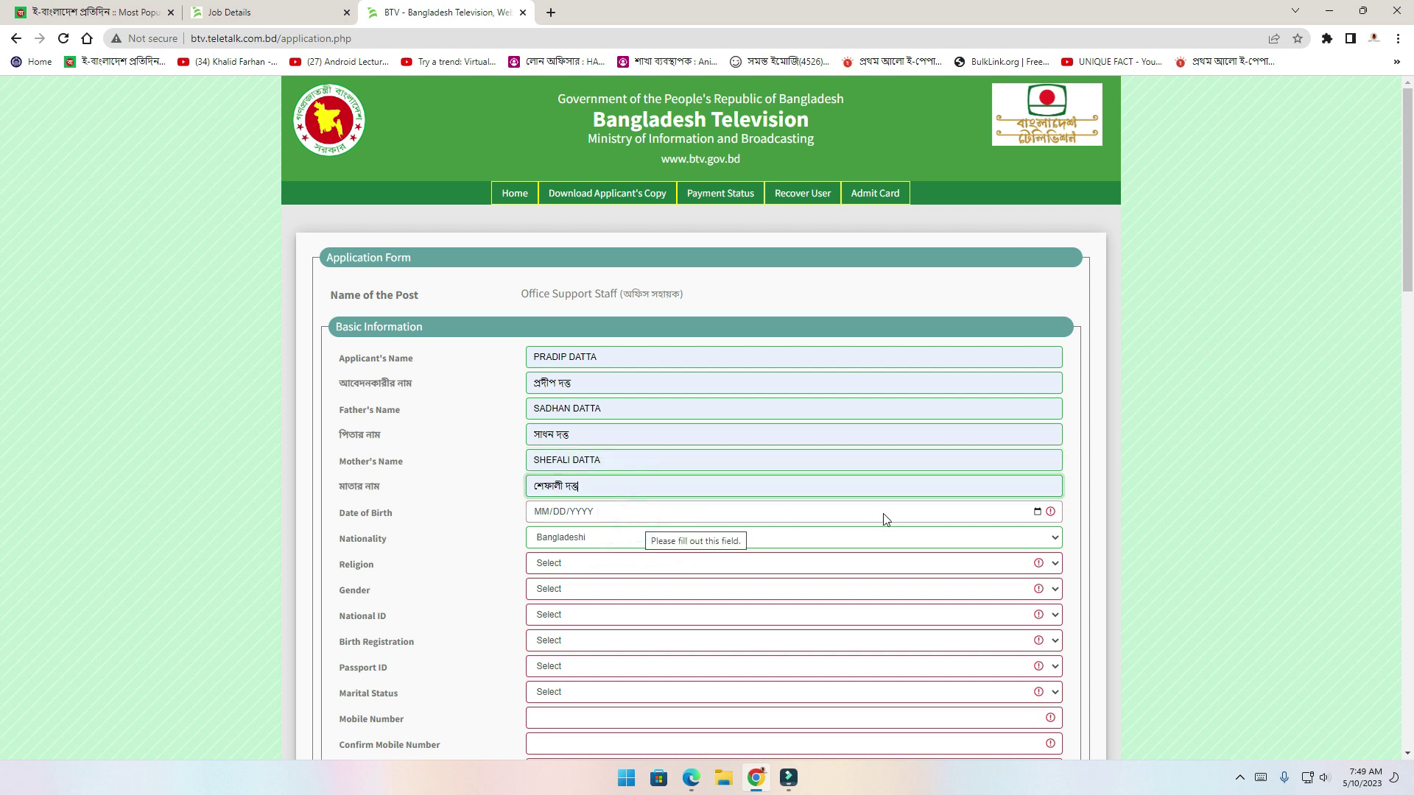
click(1037, 512)
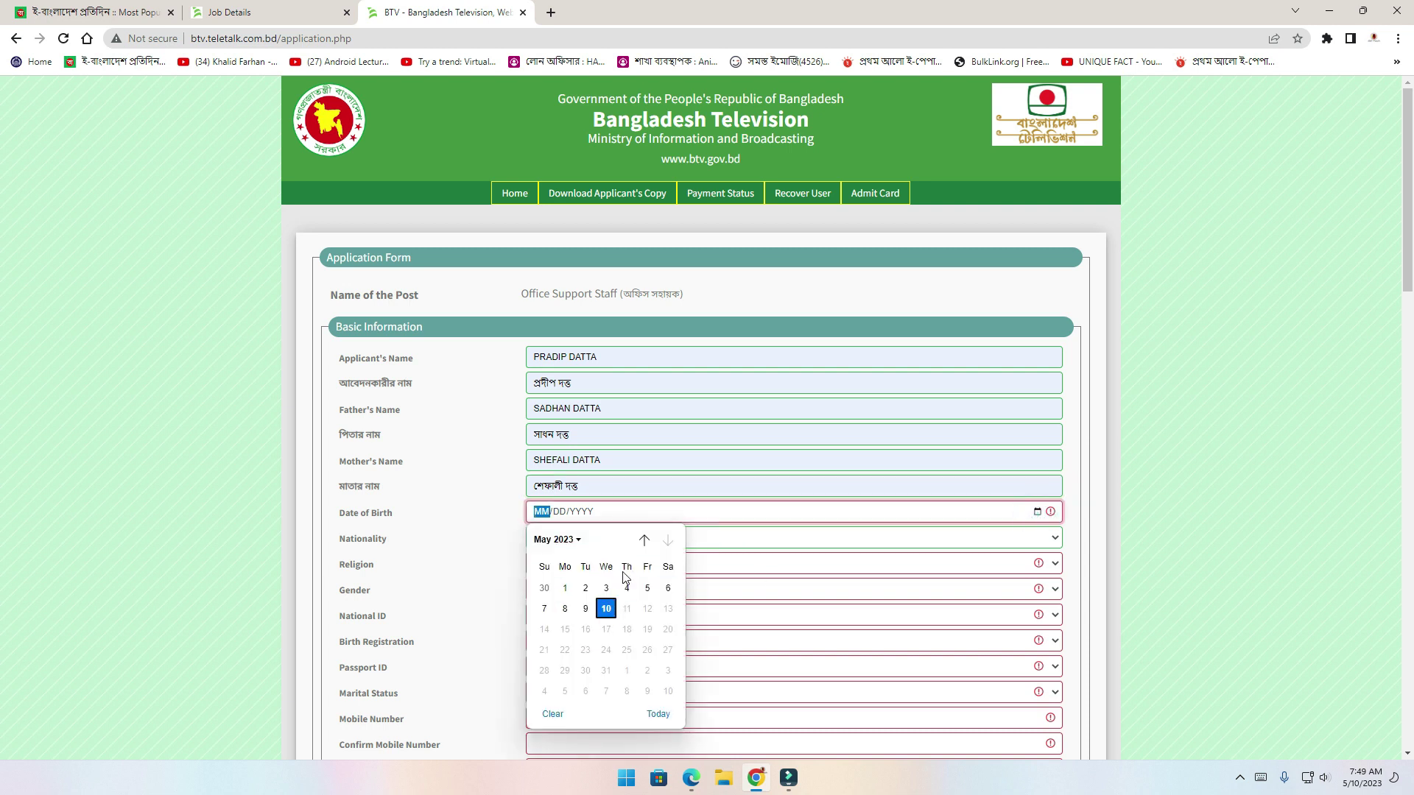
click(575, 542)
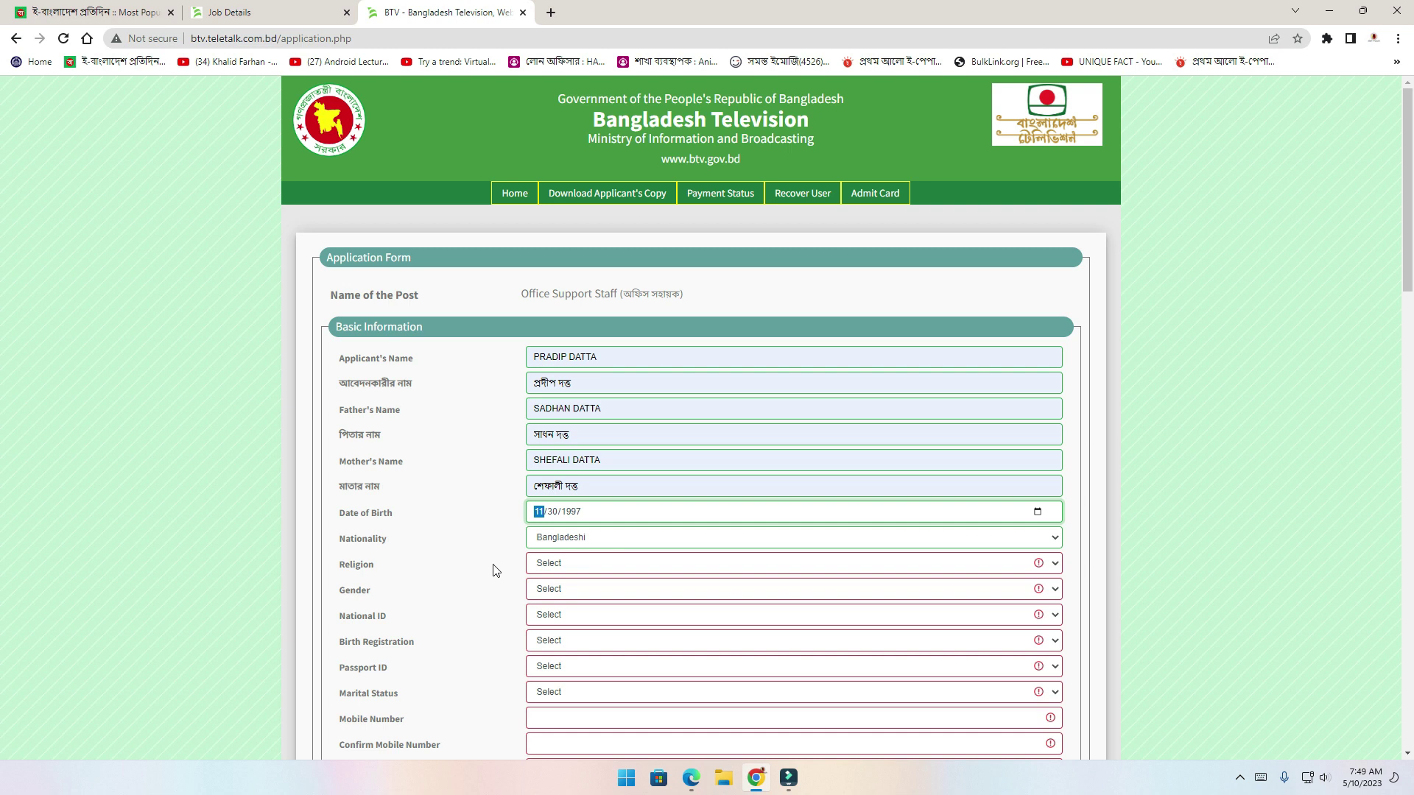
click(577, 571)
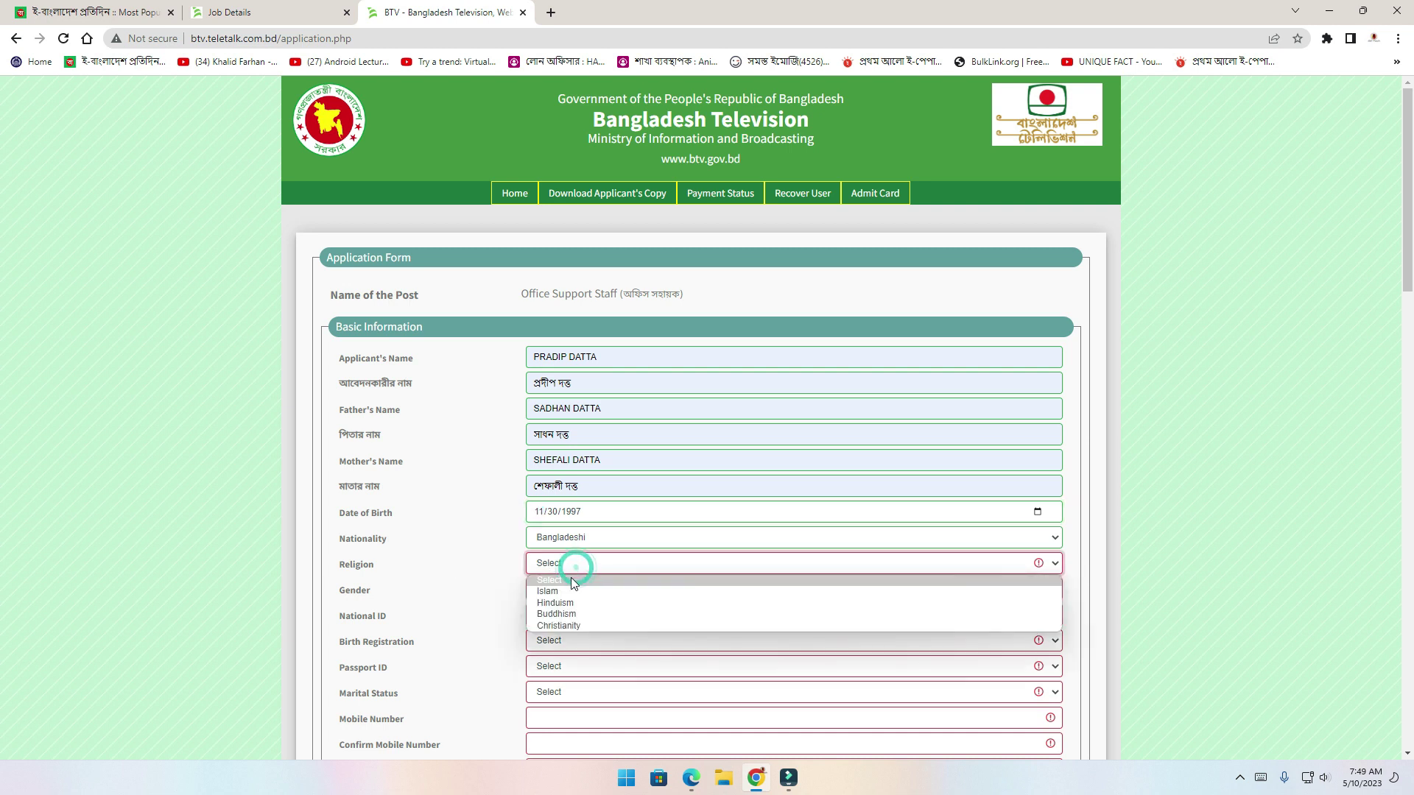
click(573, 604)
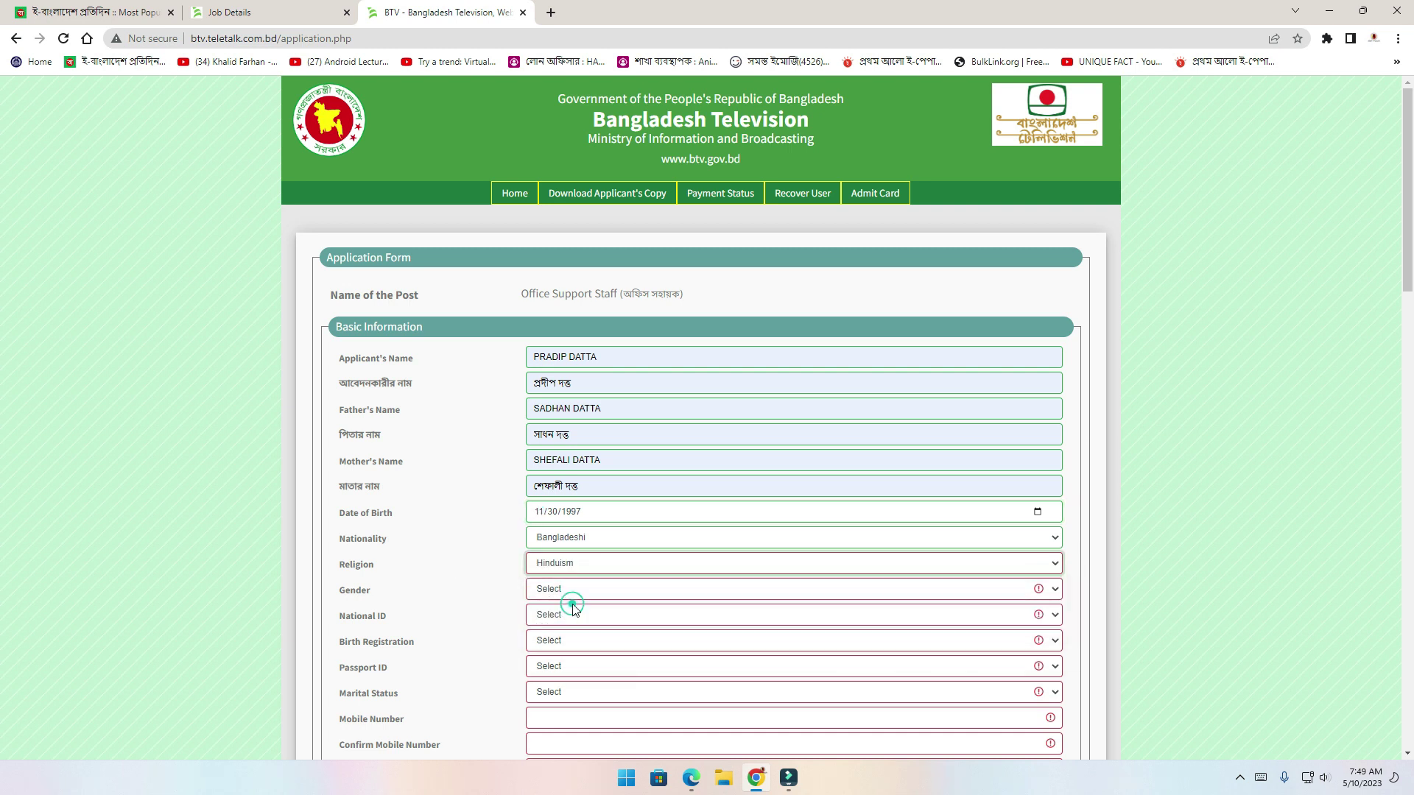
click(560, 590)
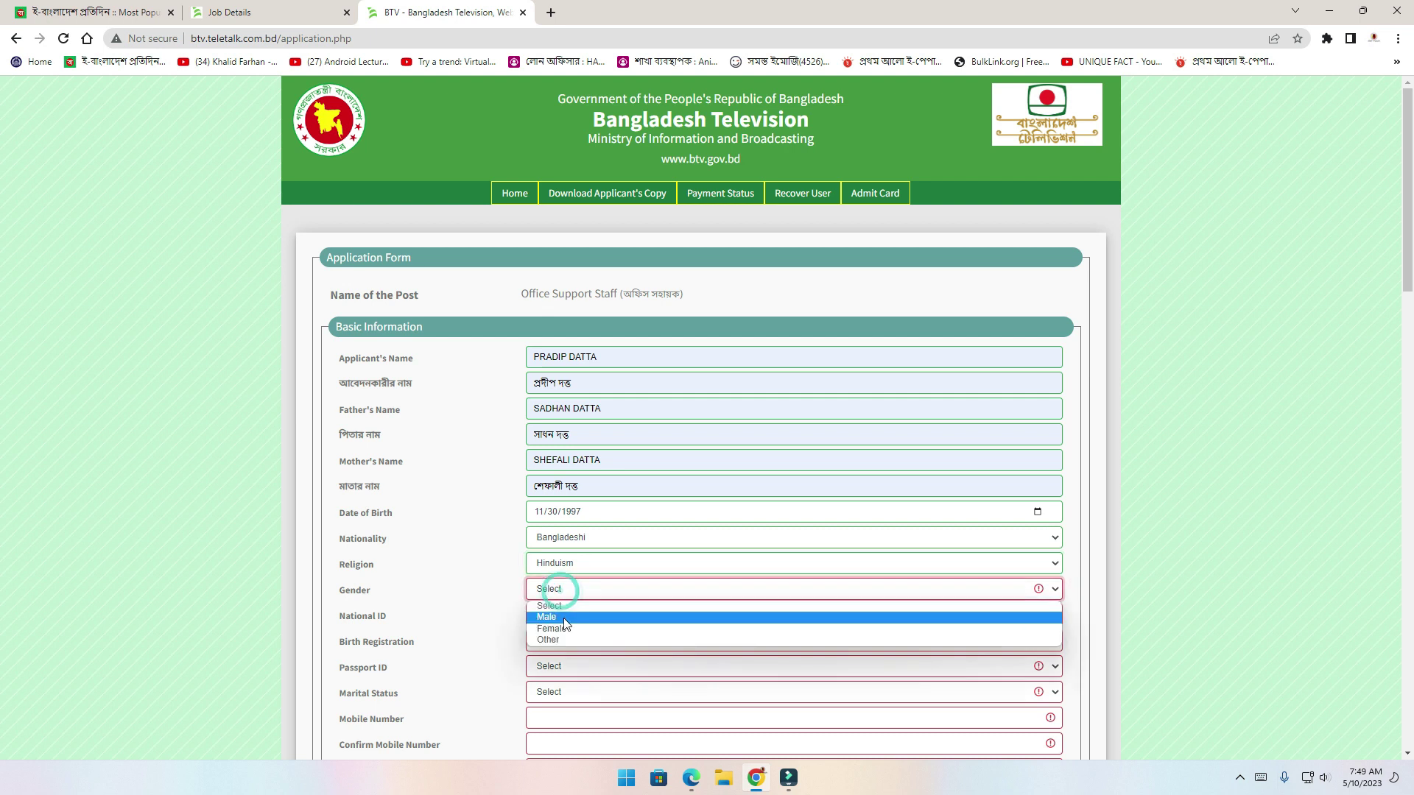
click(557, 617)
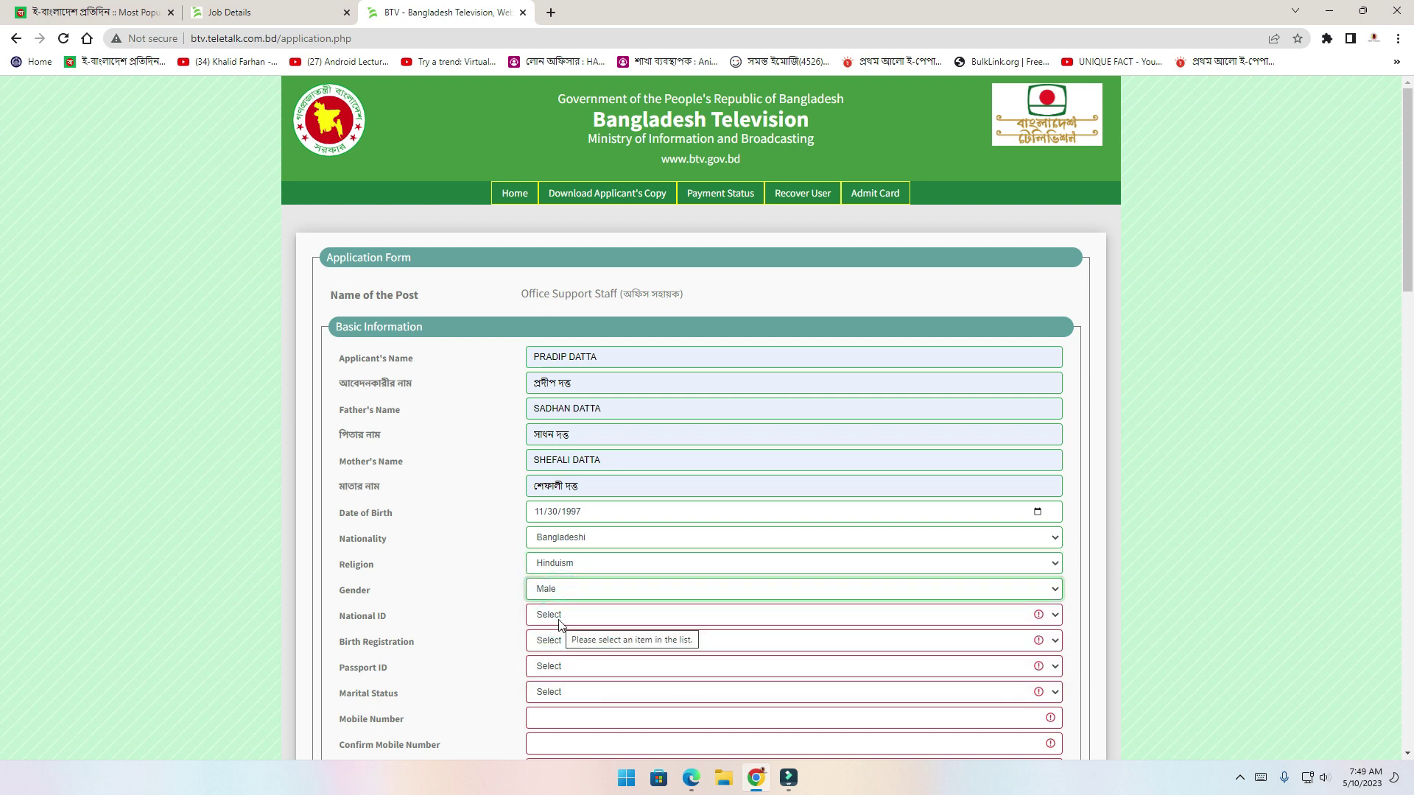
Answer Yes to National ID with its saved number, and No to birth registration and passport
click(564, 615)
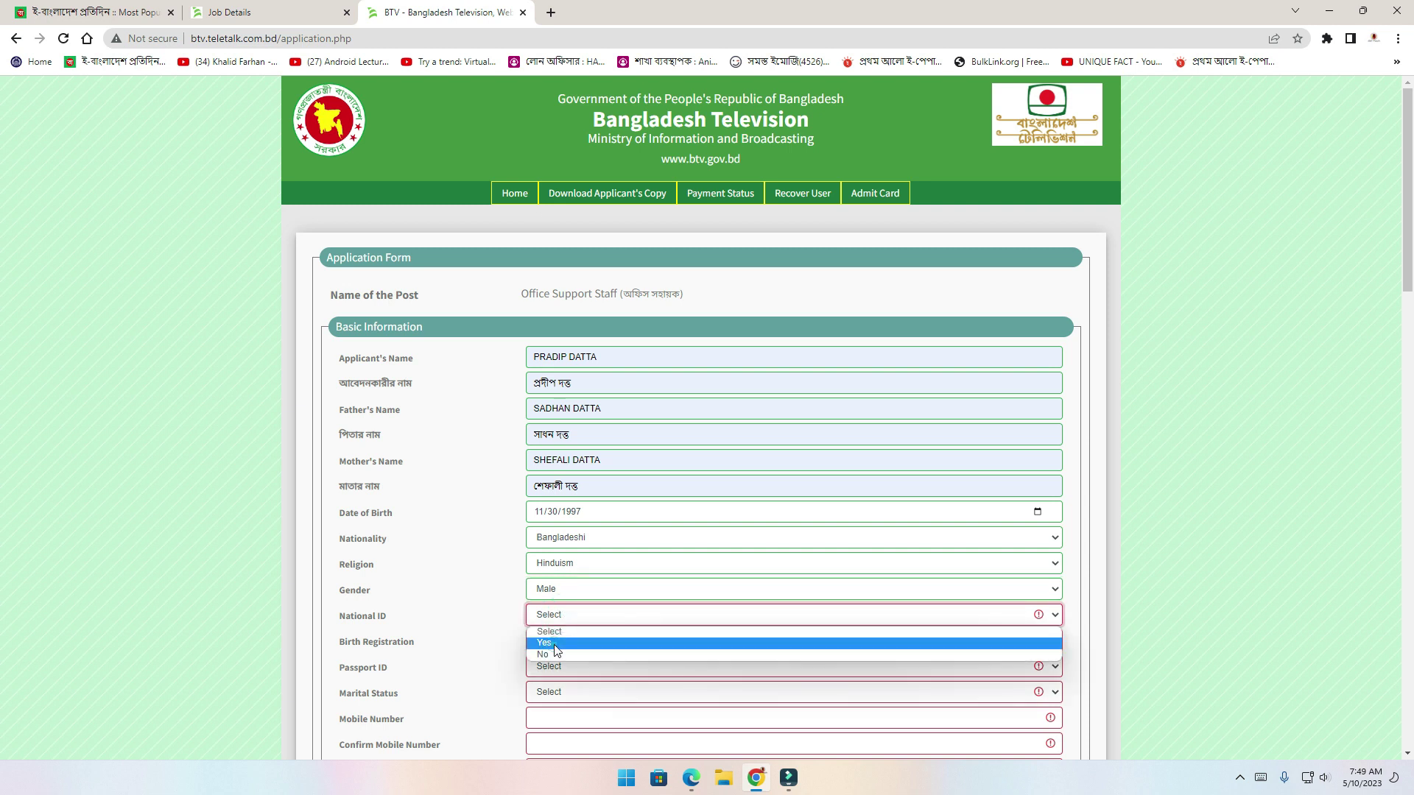
click(554, 645)
click(951, 613)
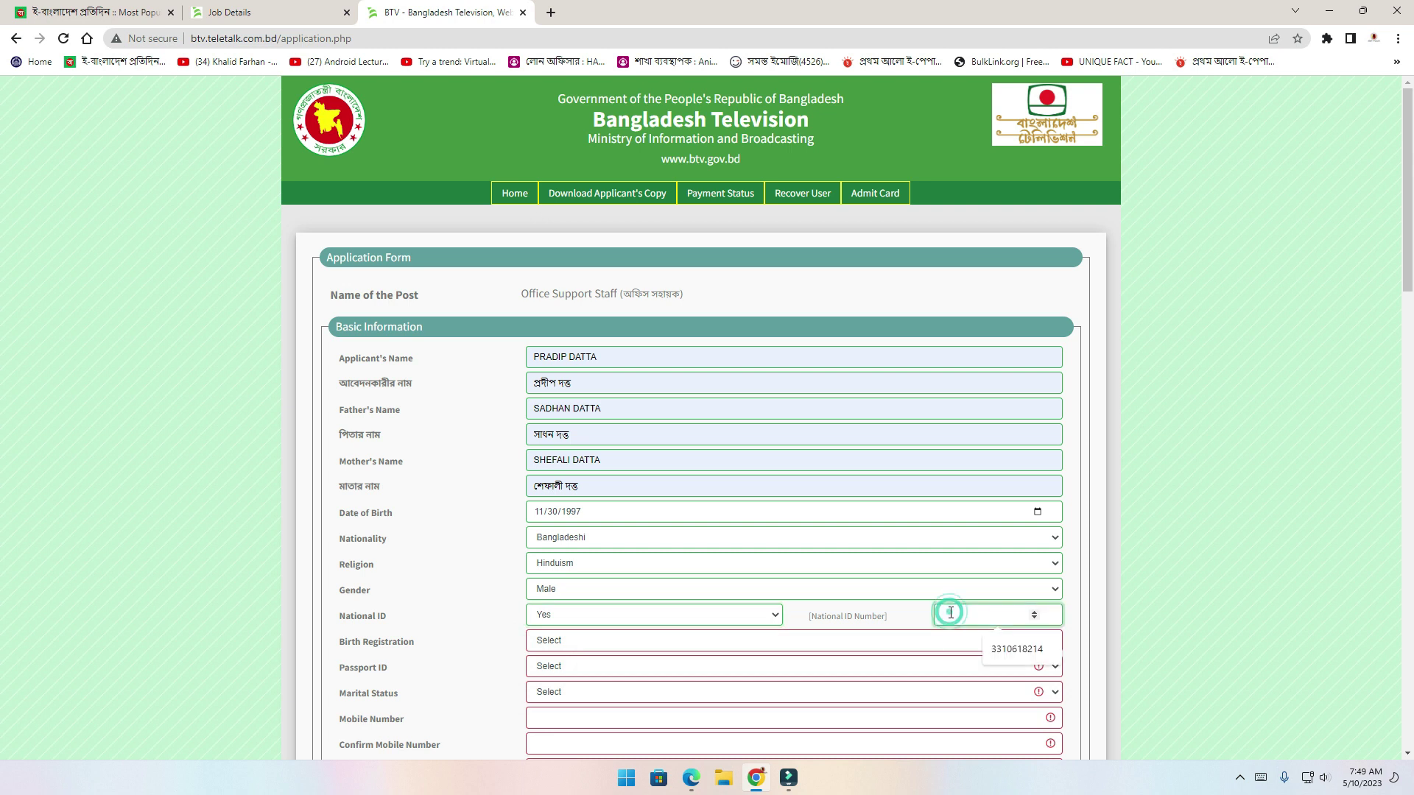
click(1002, 651)
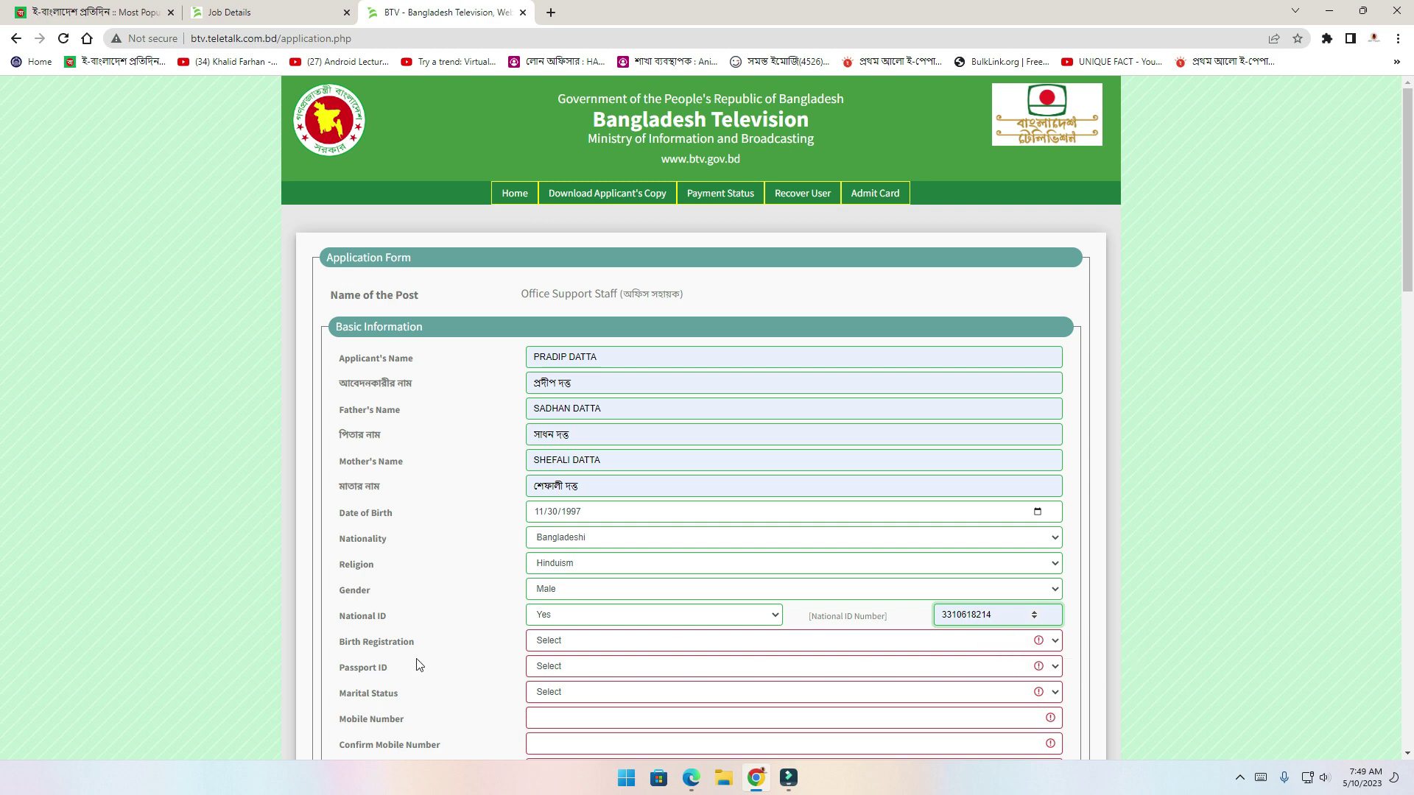
click(584, 643)
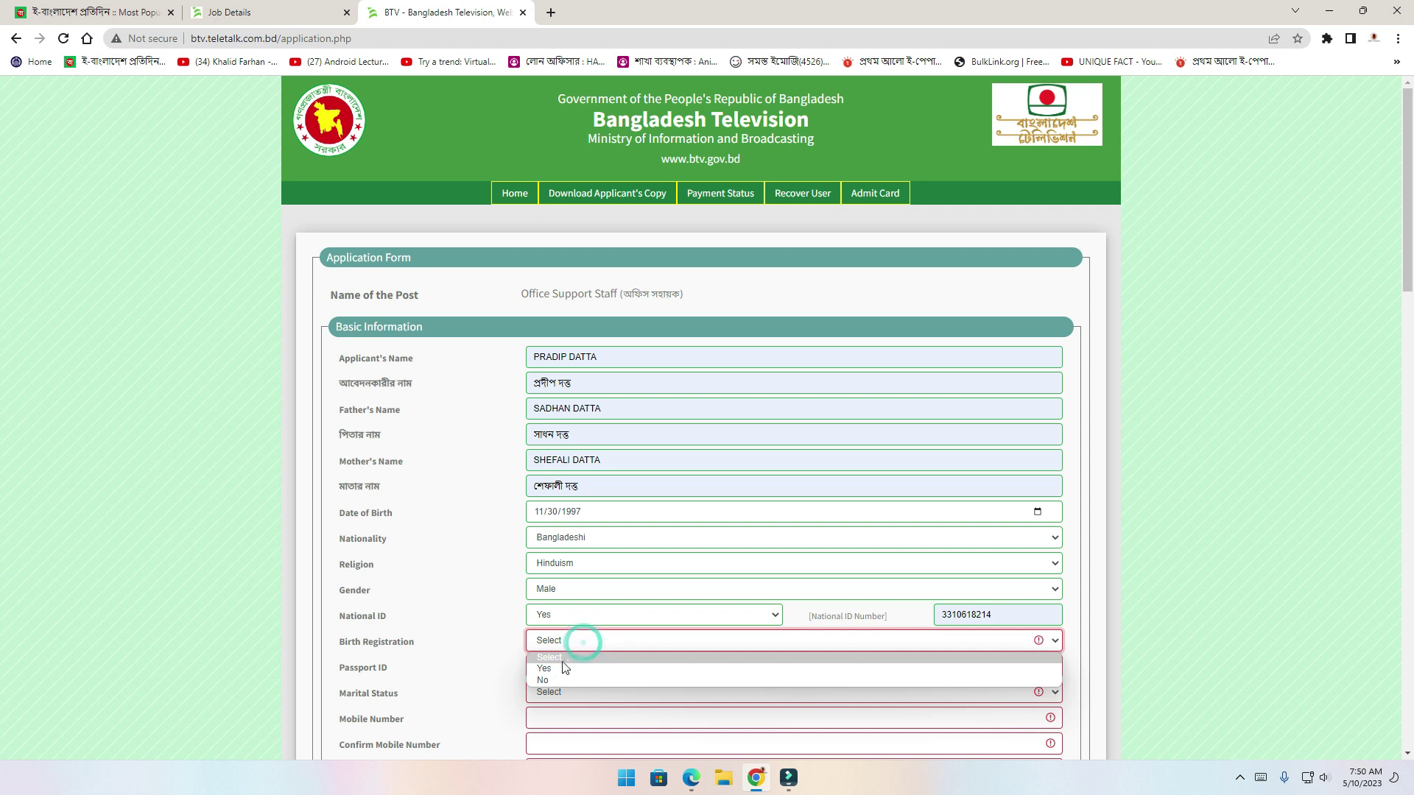
click(549, 681)
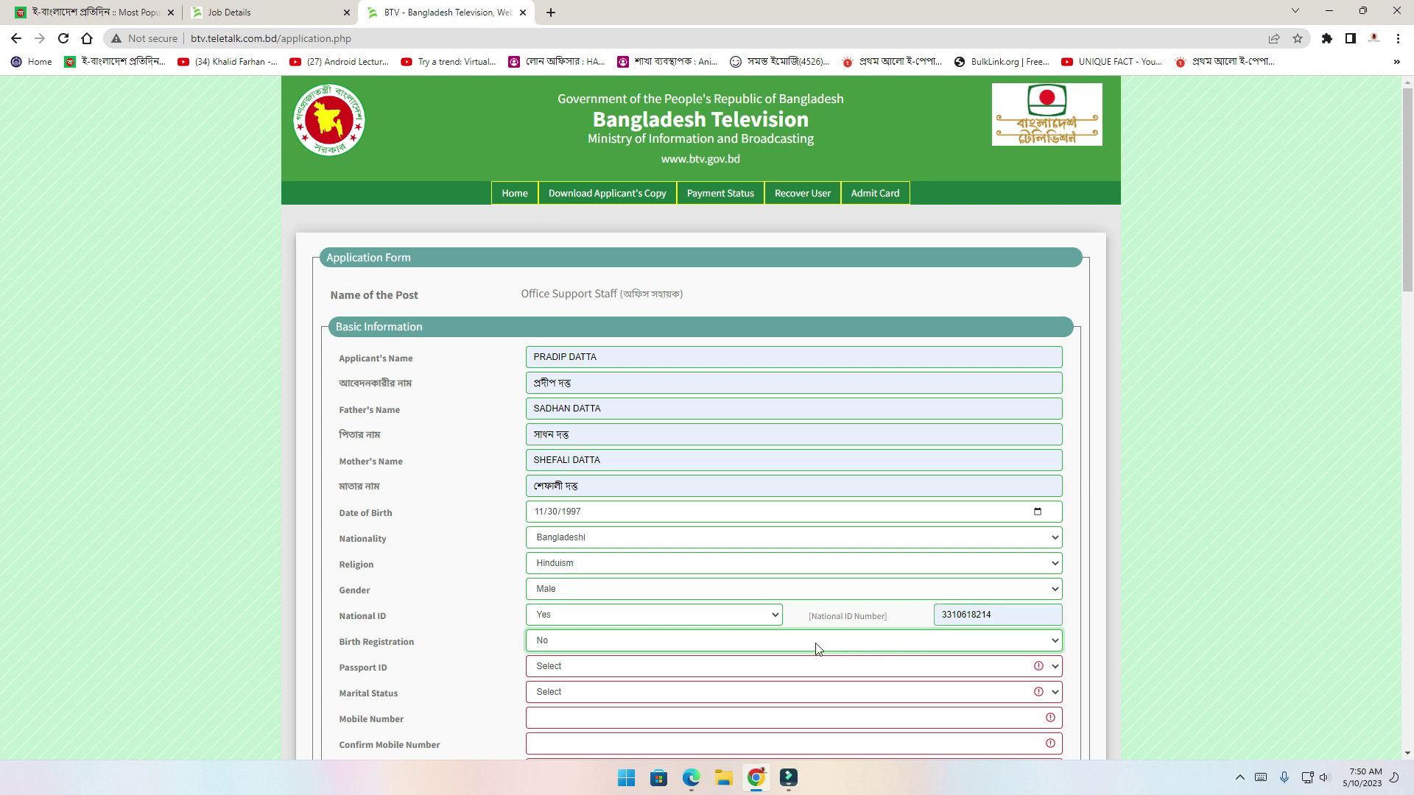
click(579, 671)
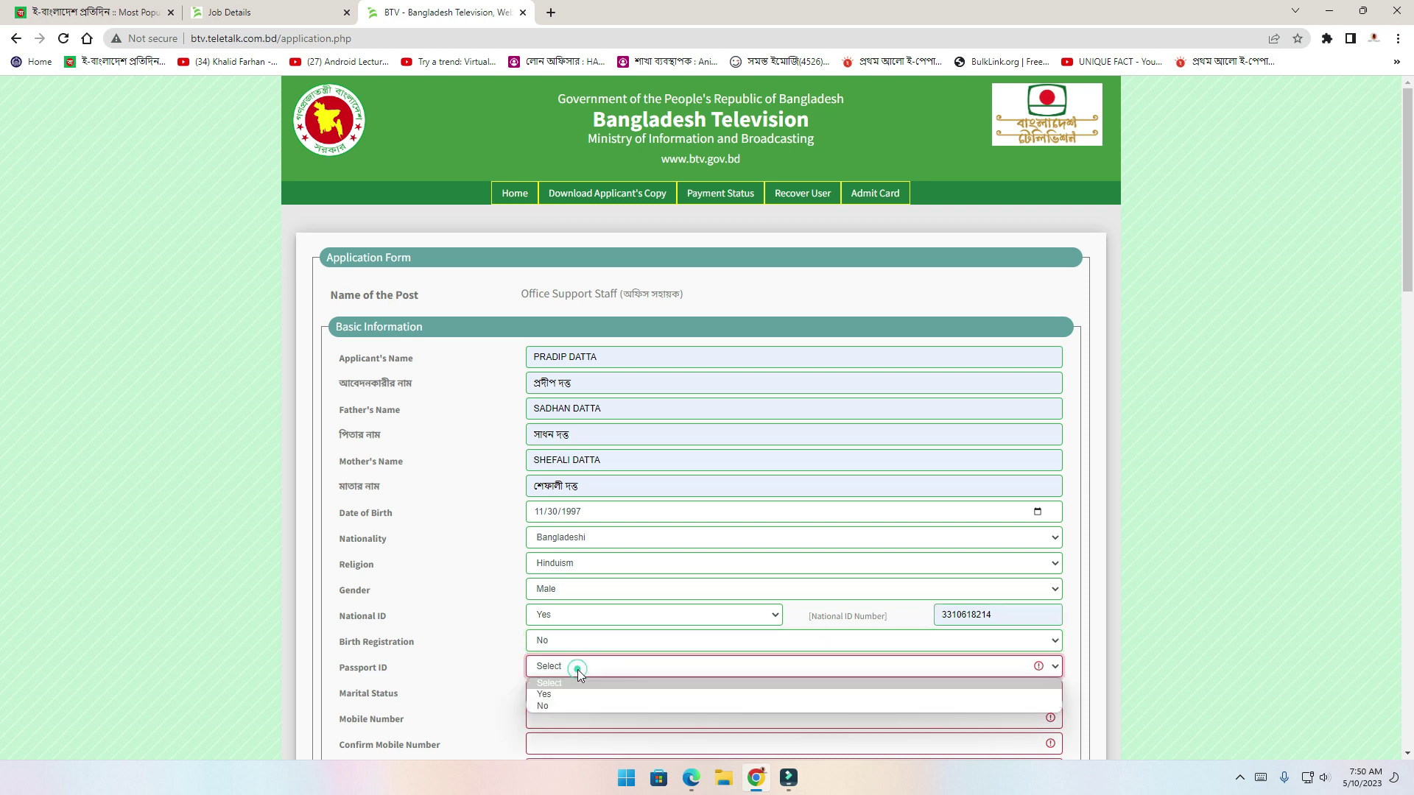
click(562, 707)
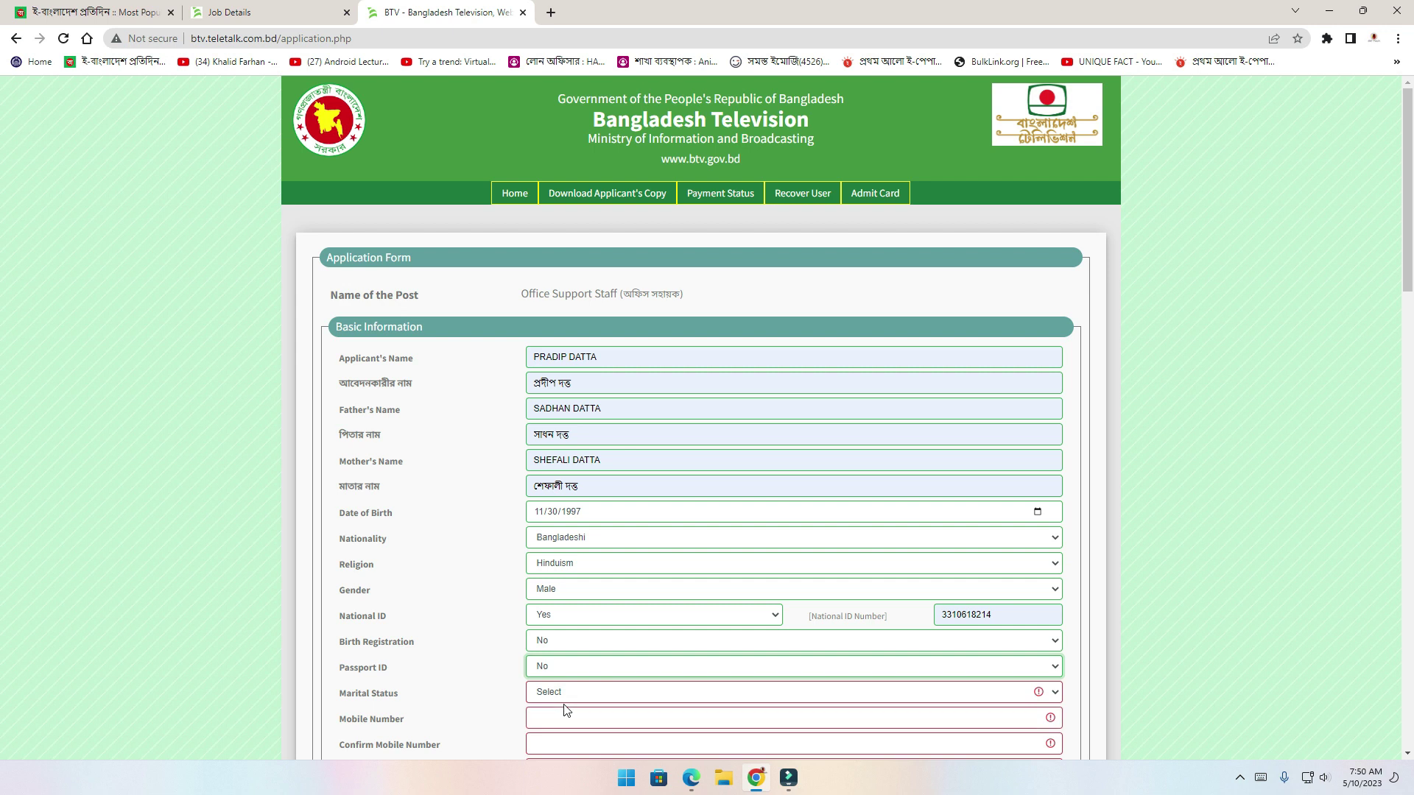
Set marital status to Single, correcting an accidental Married choice
click(587, 692)
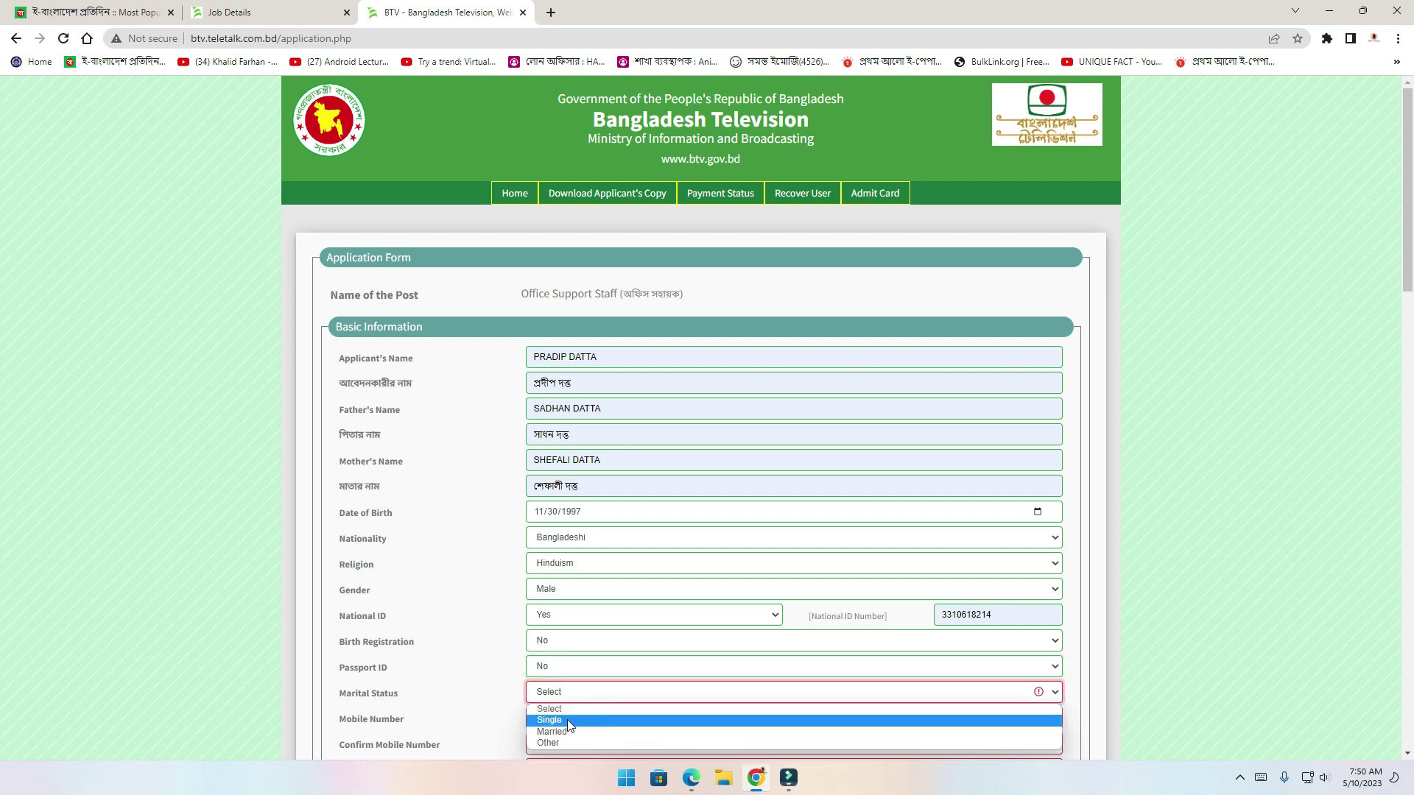
click(565, 733)
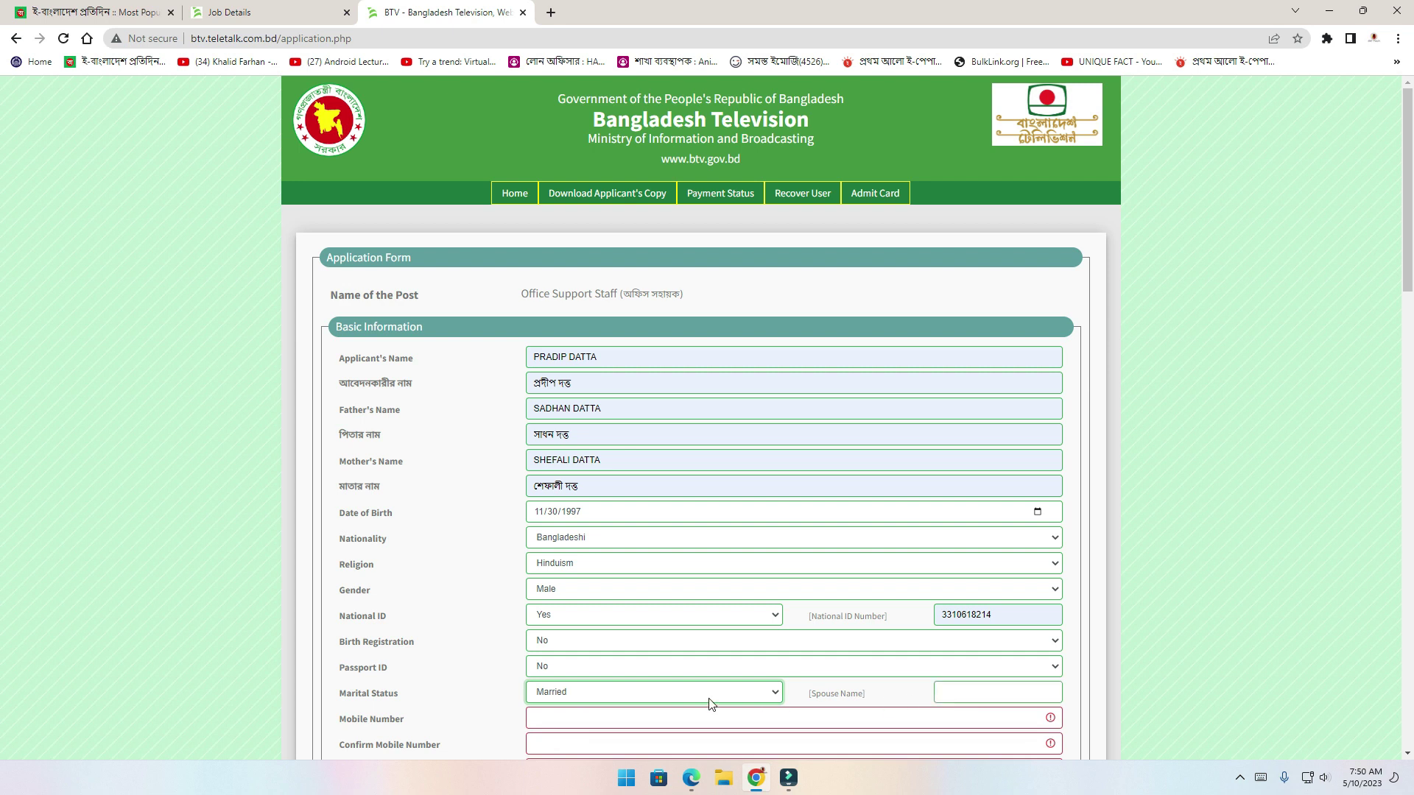
click(711, 696)
click(592, 720)
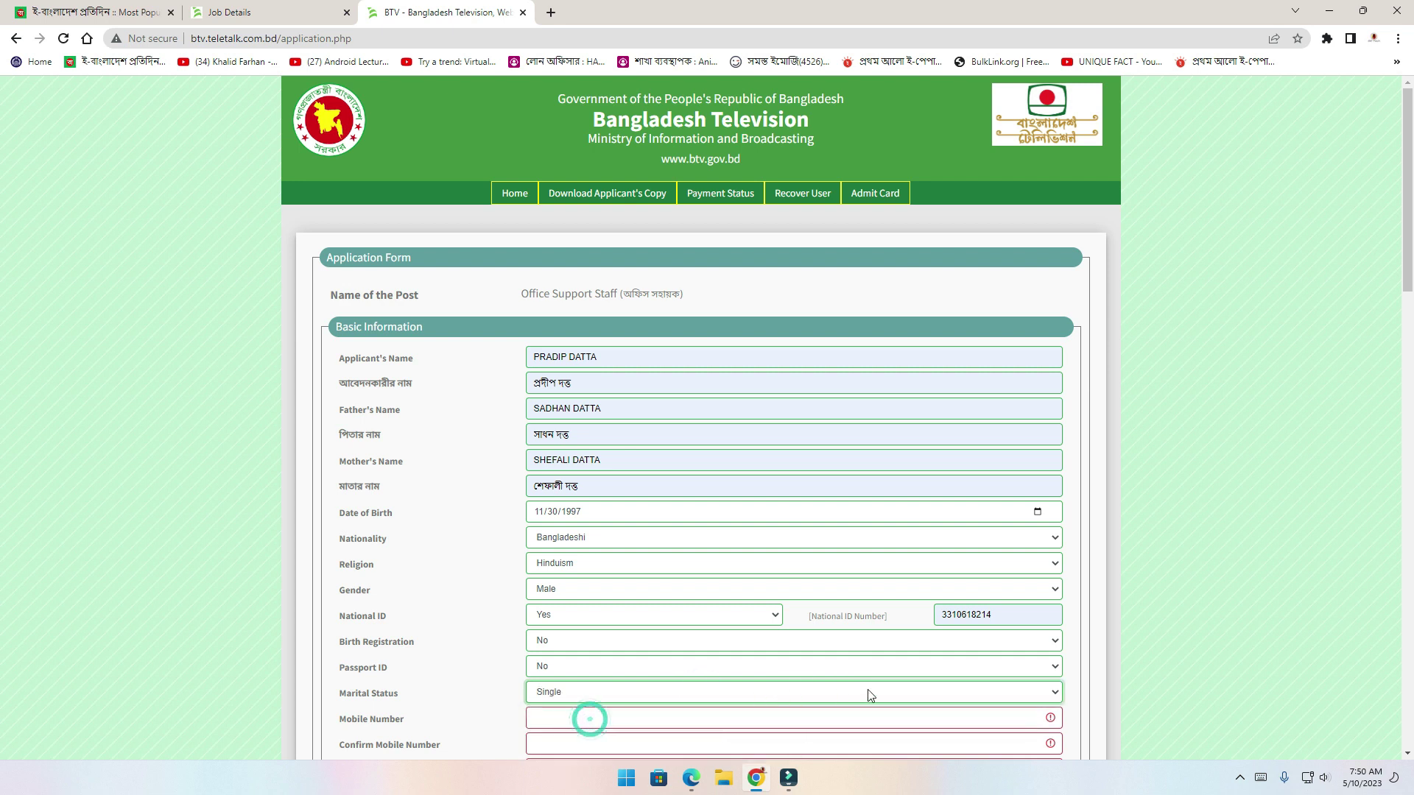
scroll(424, 657, down, 3)
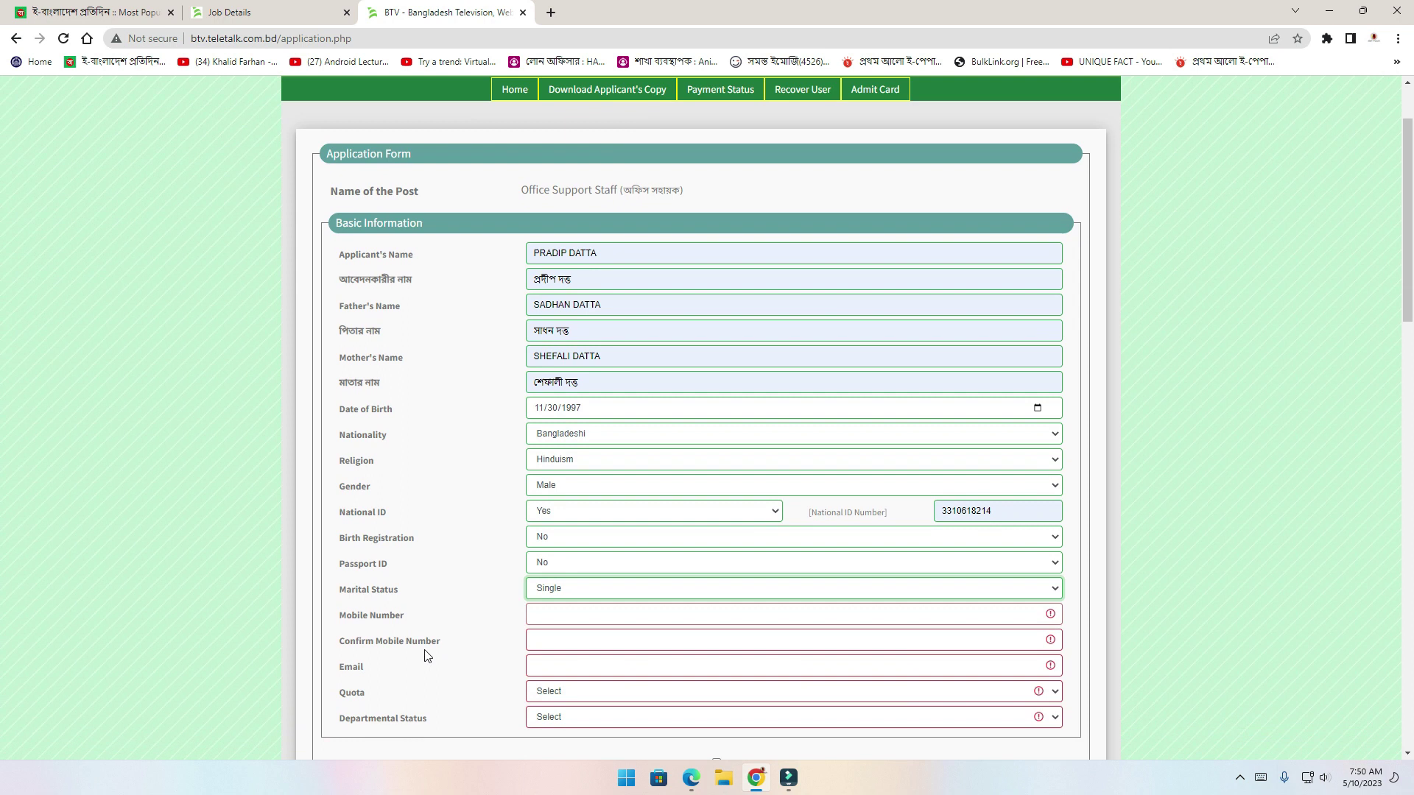
Enter and confirm the applicant's mobile number, and fill the e-mail from the saved suggestion
click(558, 498)
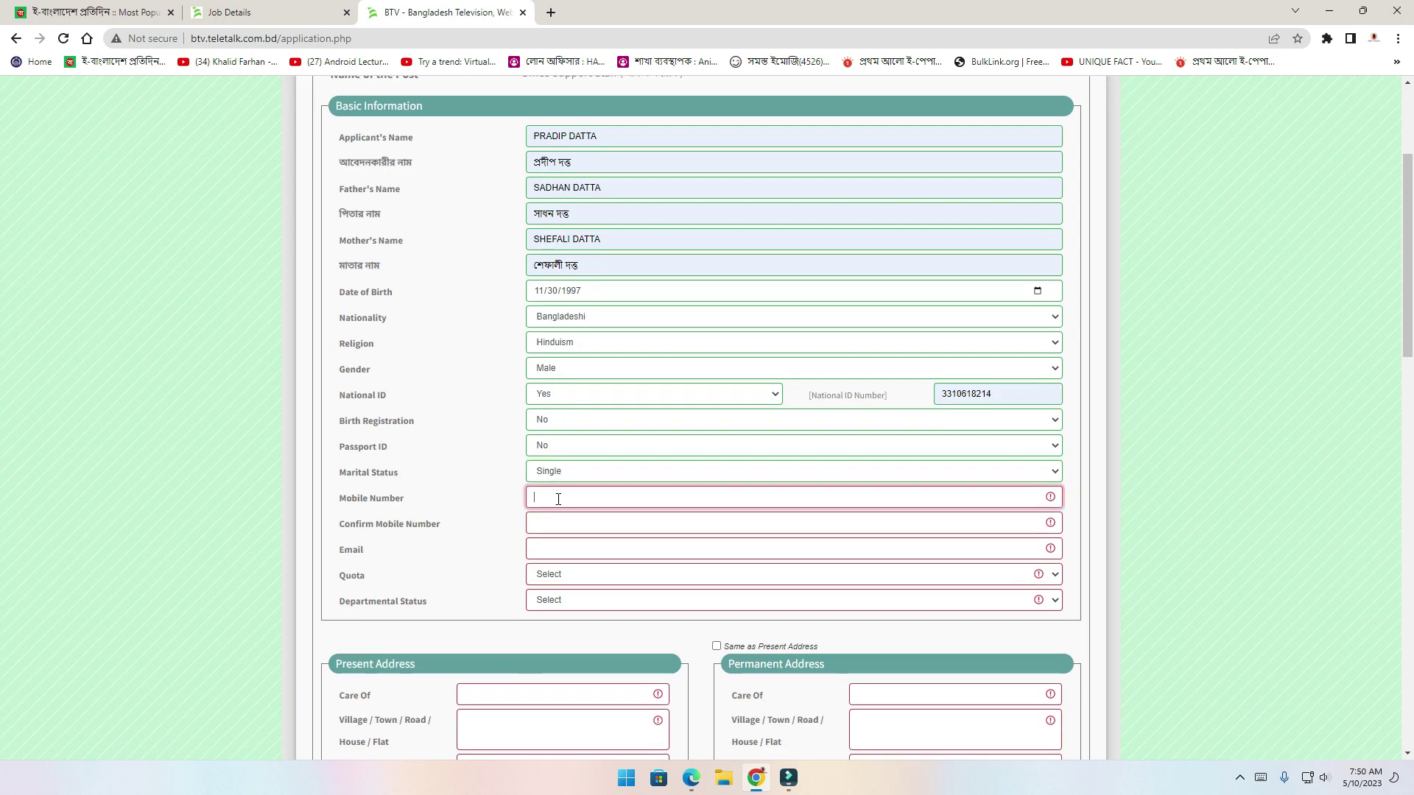
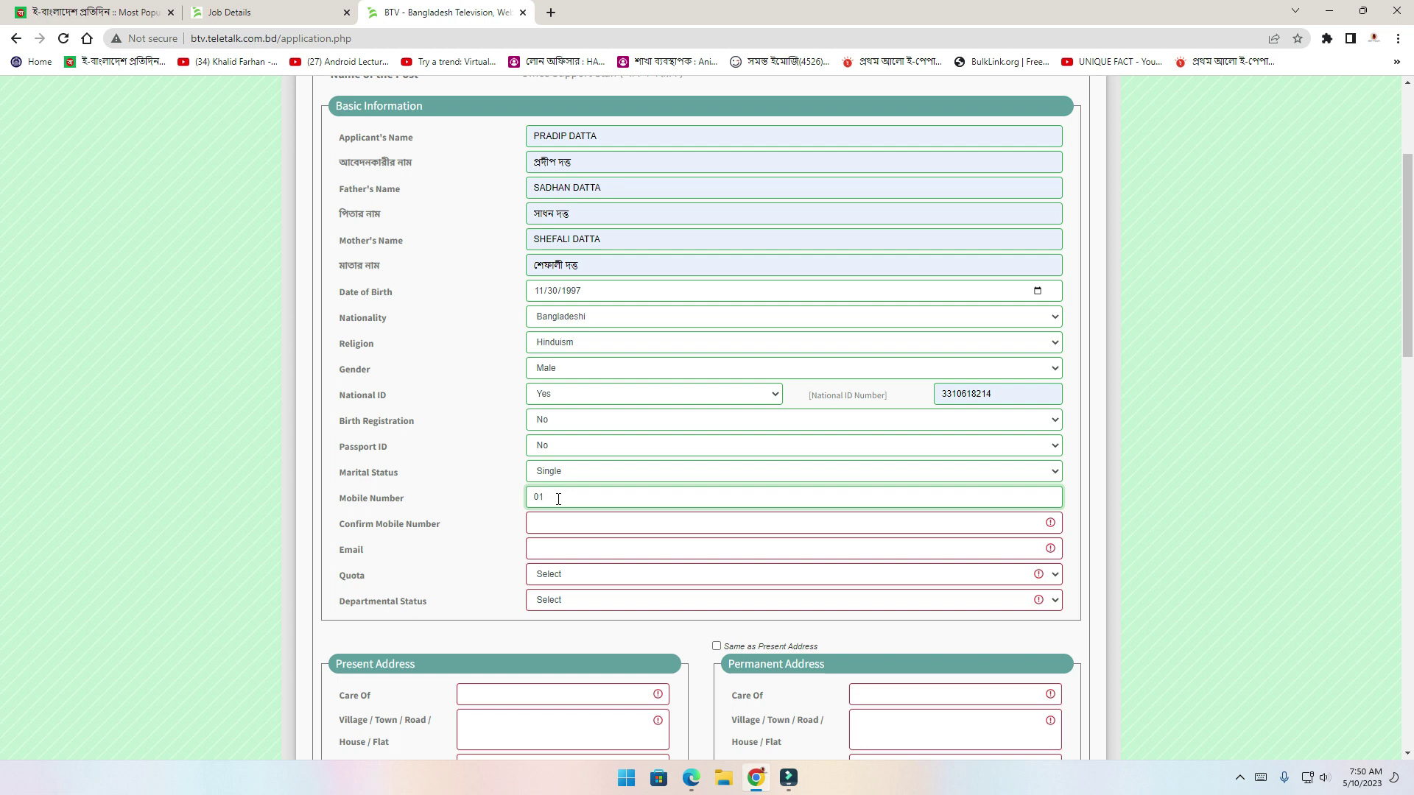
click(554, 525)
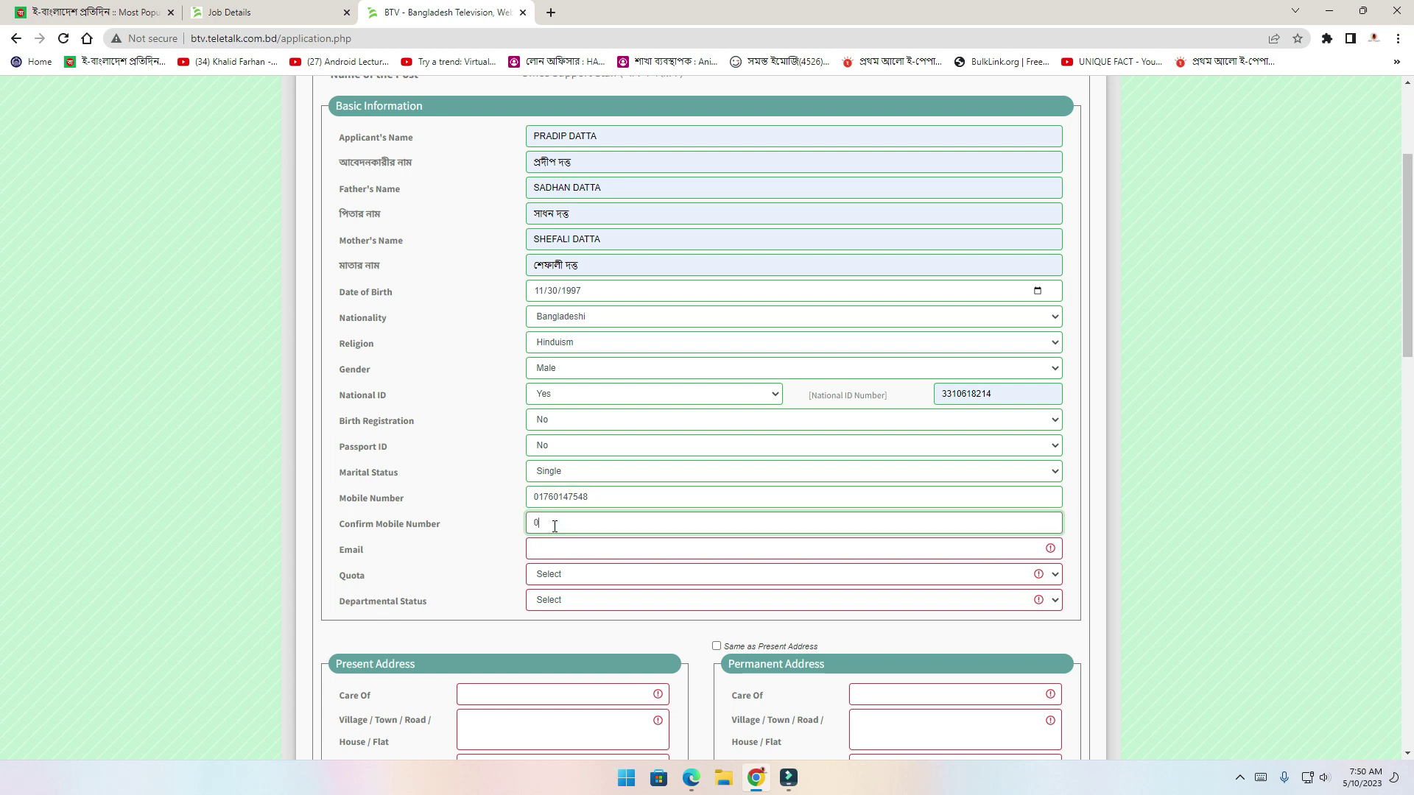
click(482, 546)
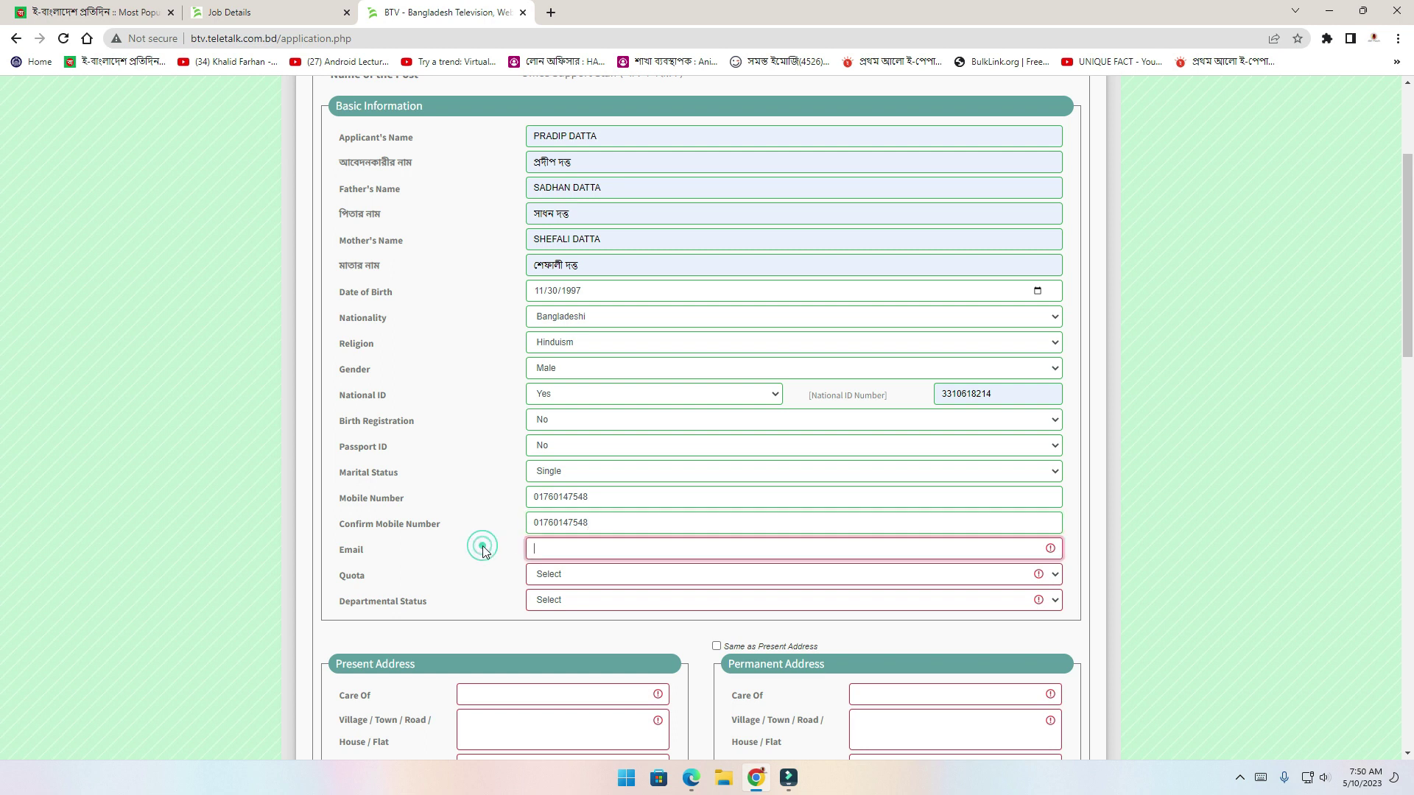
click(547, 550)
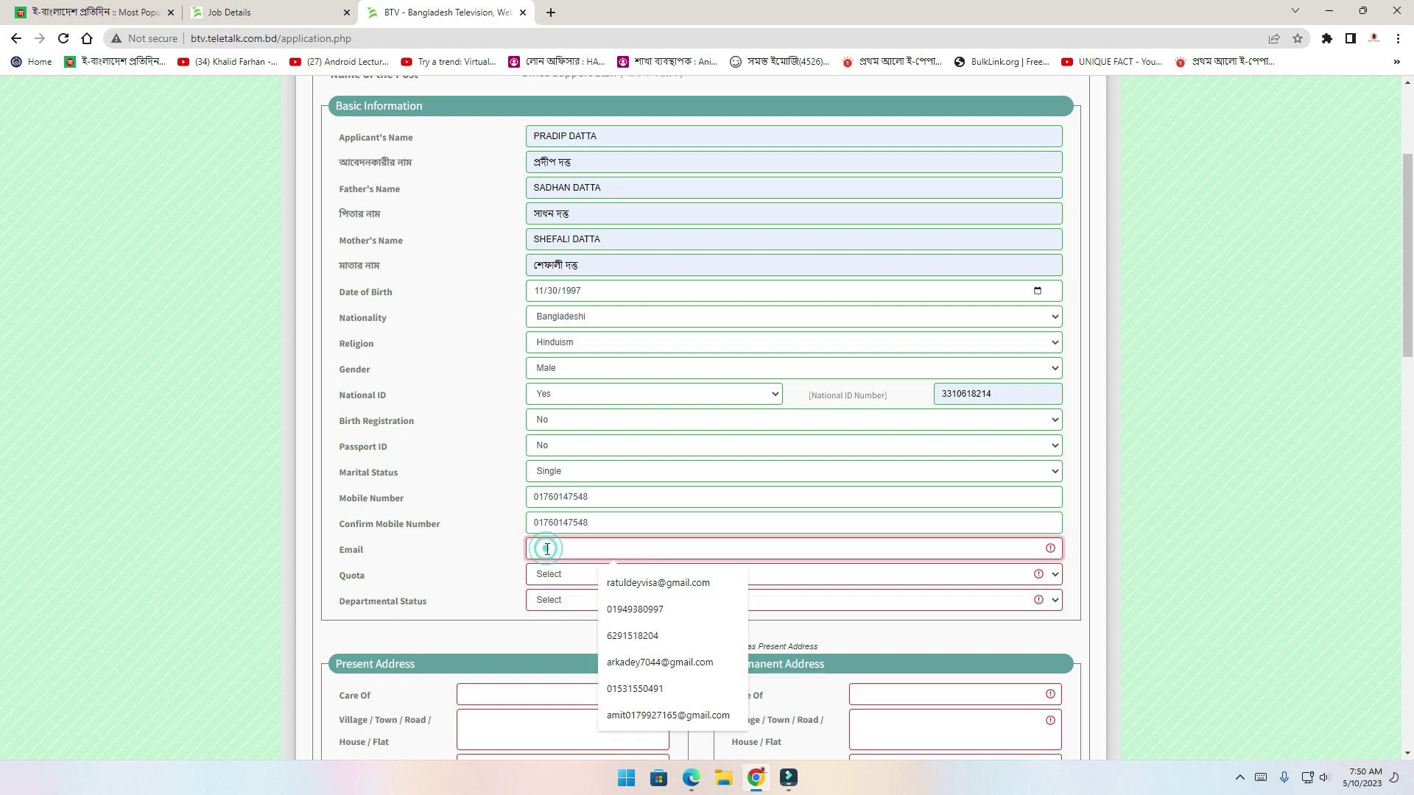
click(637, 587)
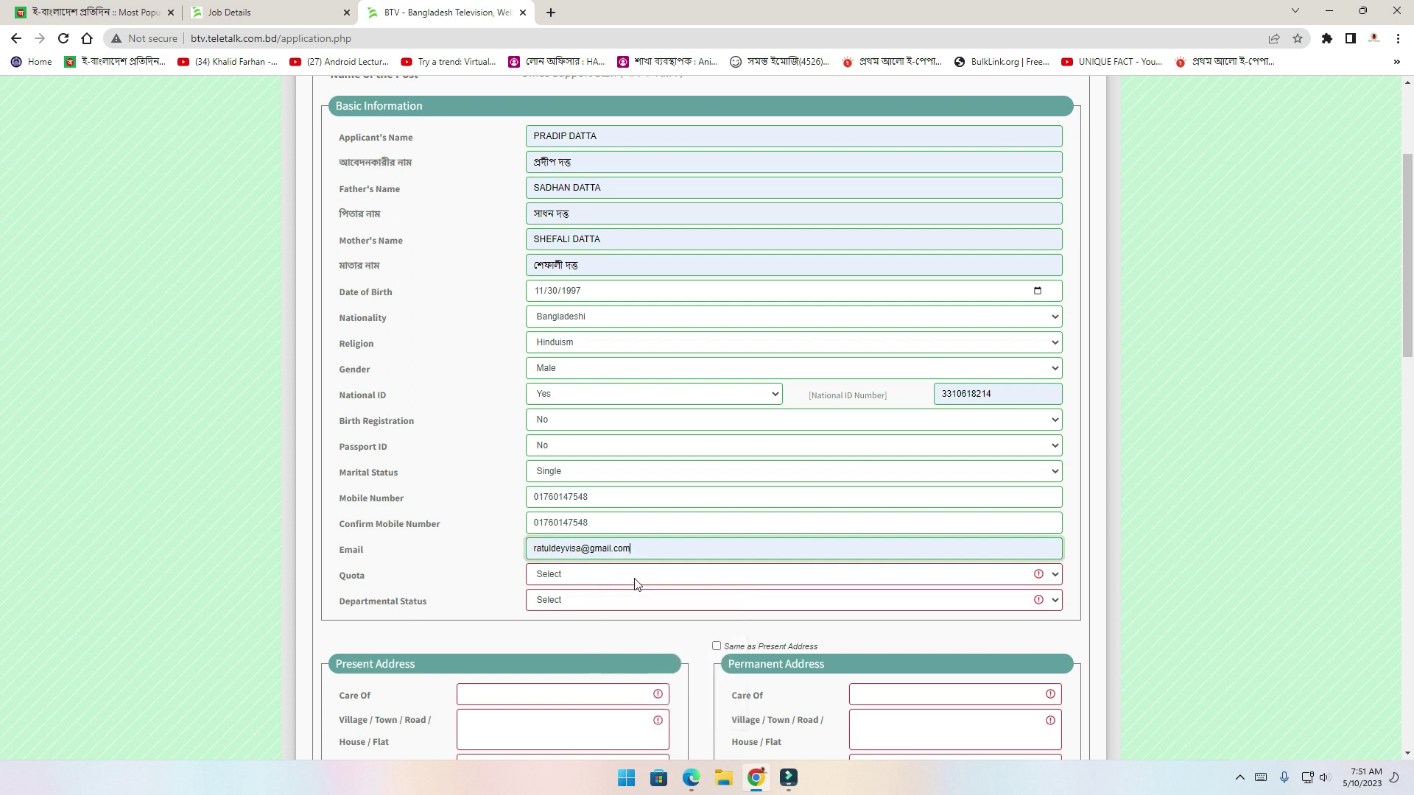
Set Quota to Non Quota and Departmental Status to None
click(634, 578)
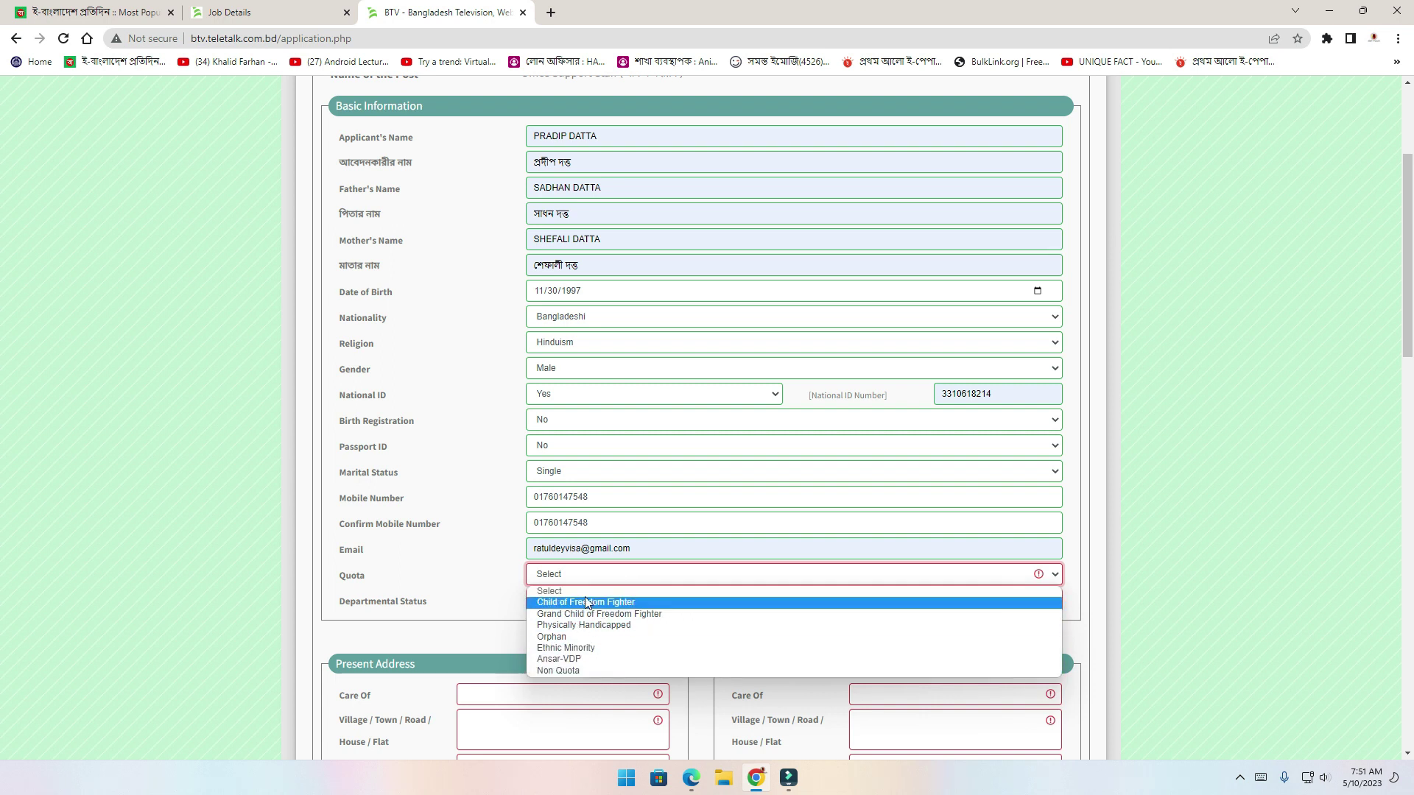
click(568, 670)
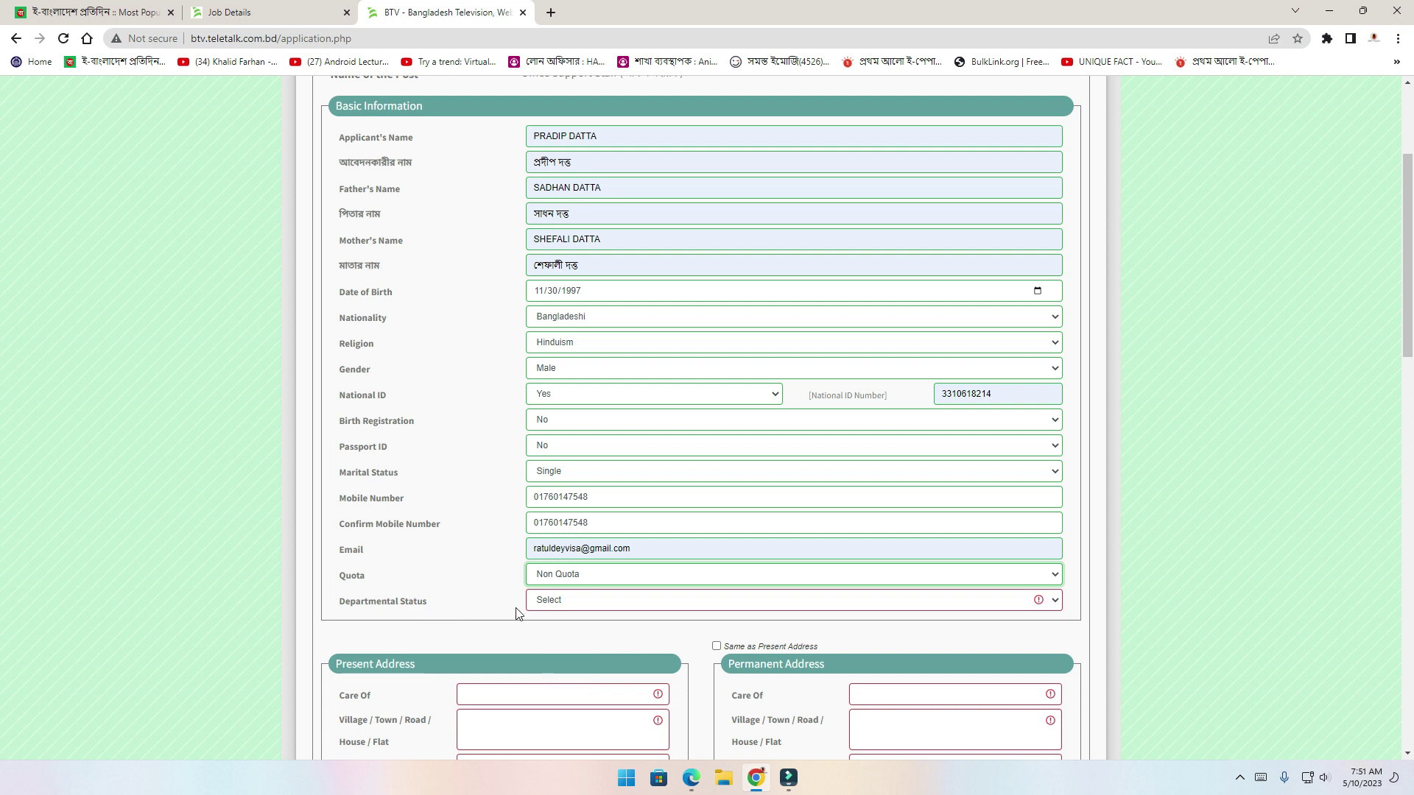
click(557, 602)
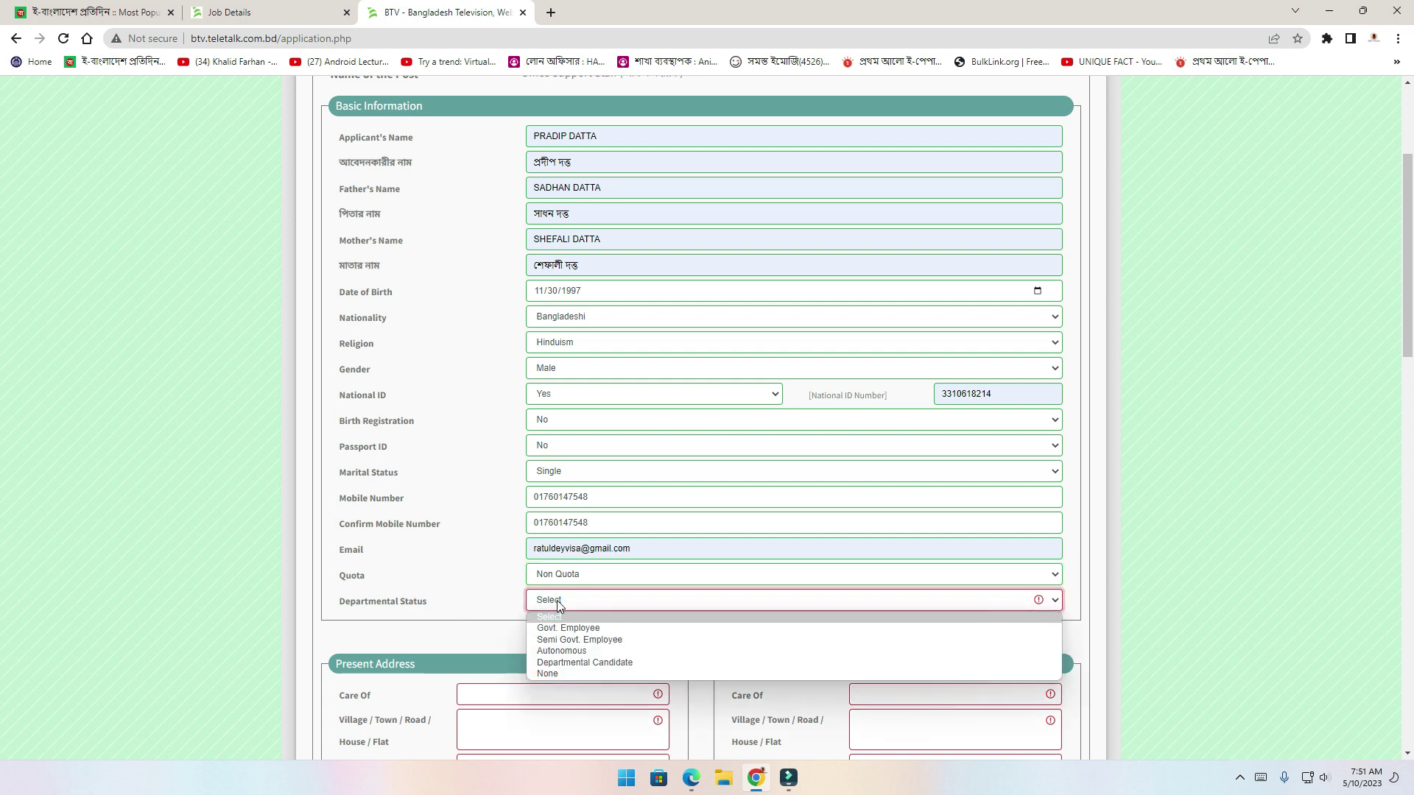
click(546, 675)
Fill the present address Care Of and Village/Road fields from saved autofill entries
scroll(324, 614, down, 3)
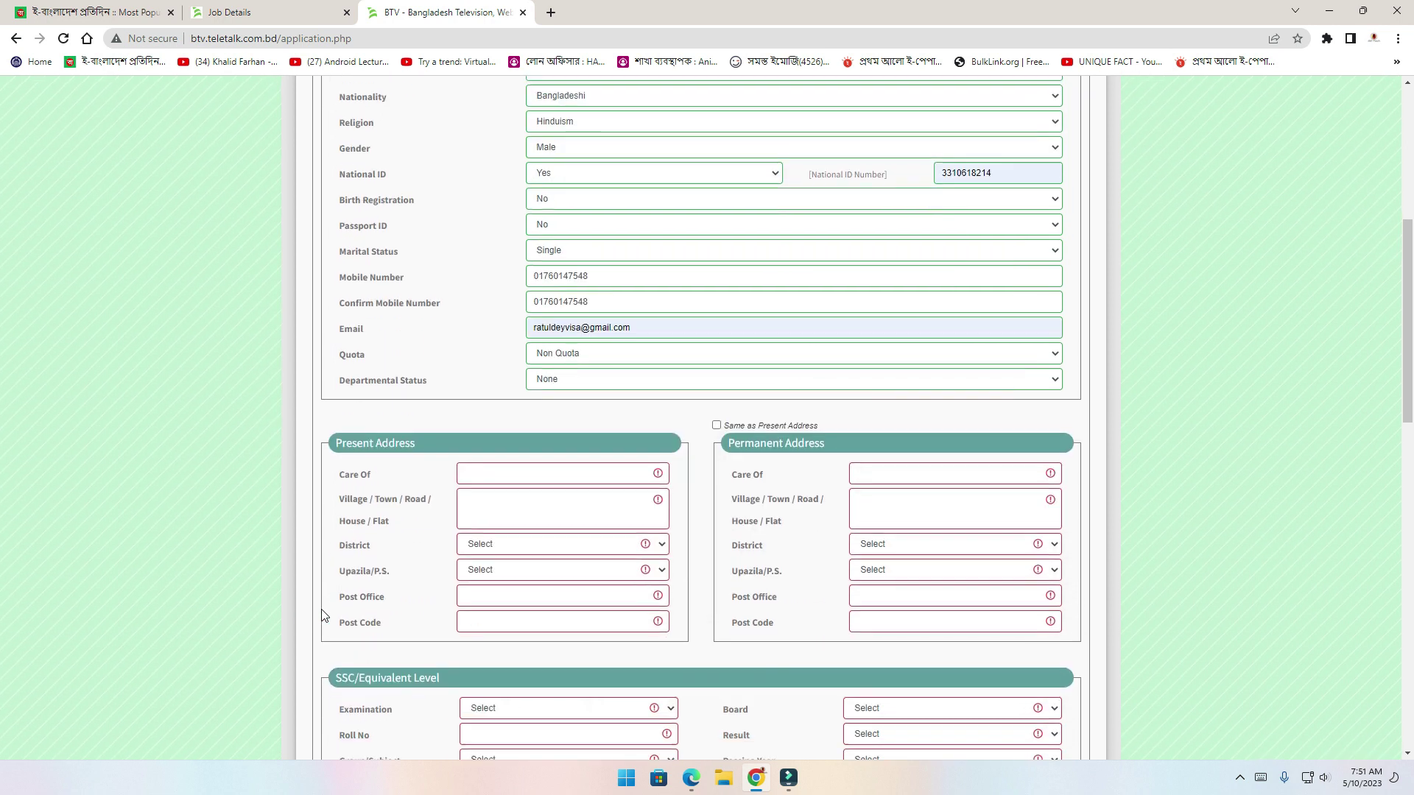
scroll(324, 615, down, 4)
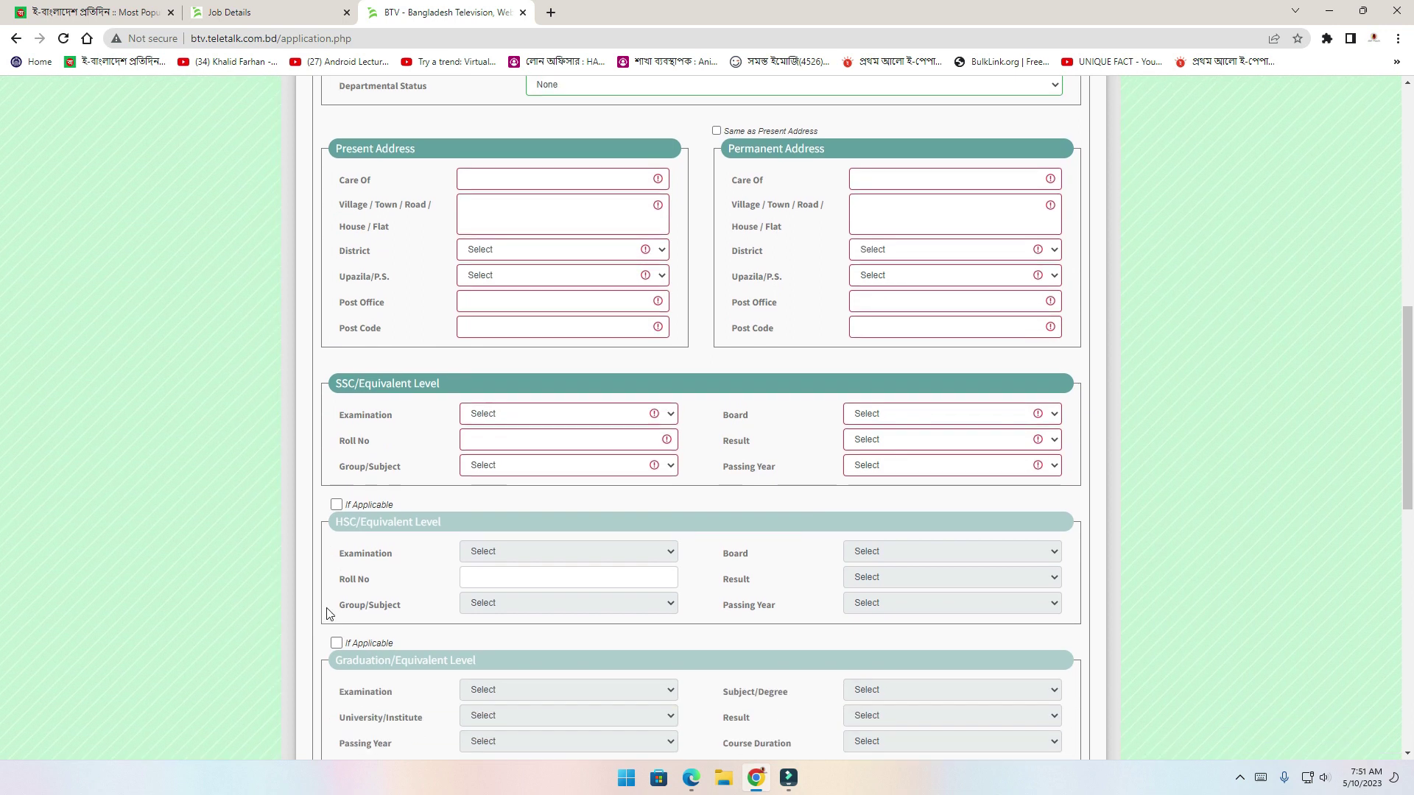
scroll(329, 614, down, 1)
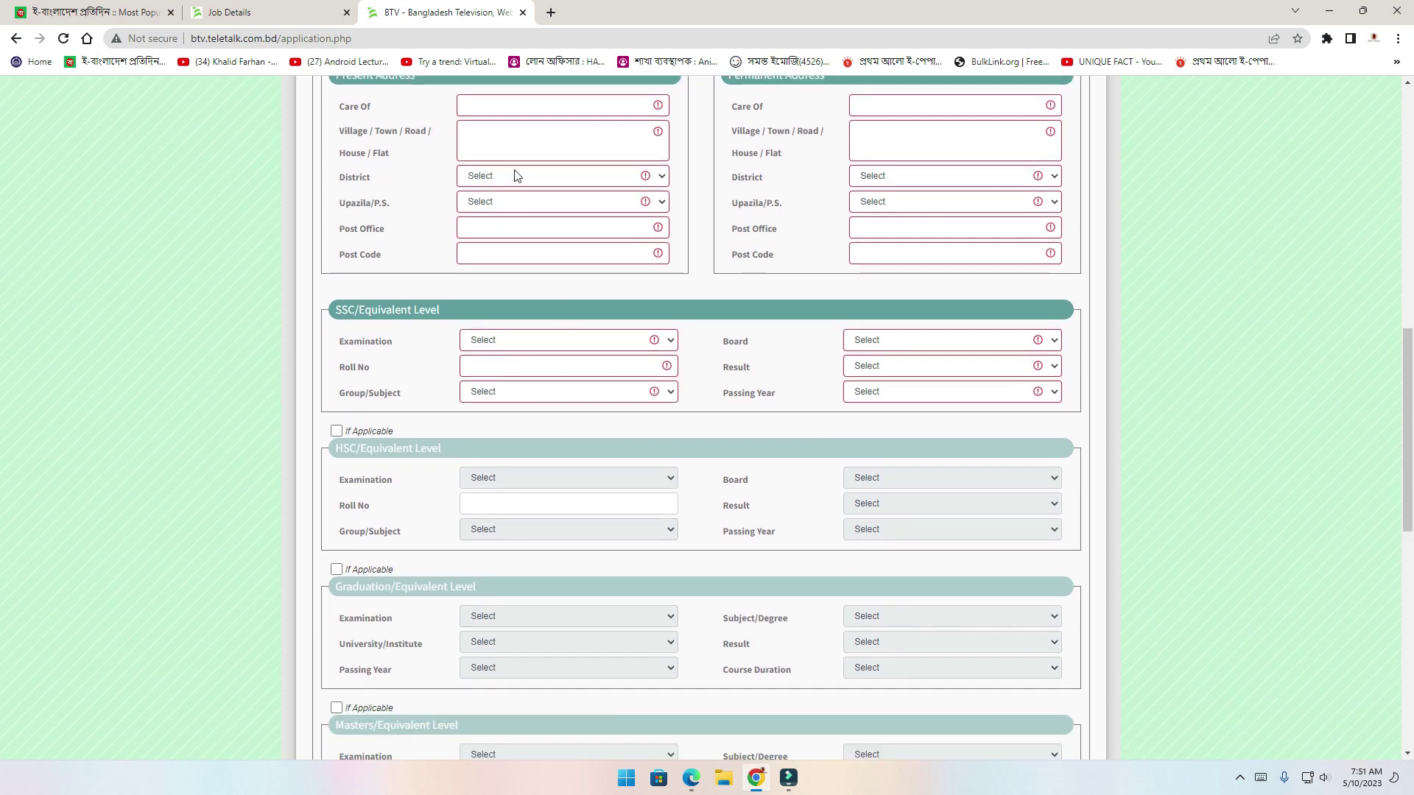
scroll(498, 176, up, 1)
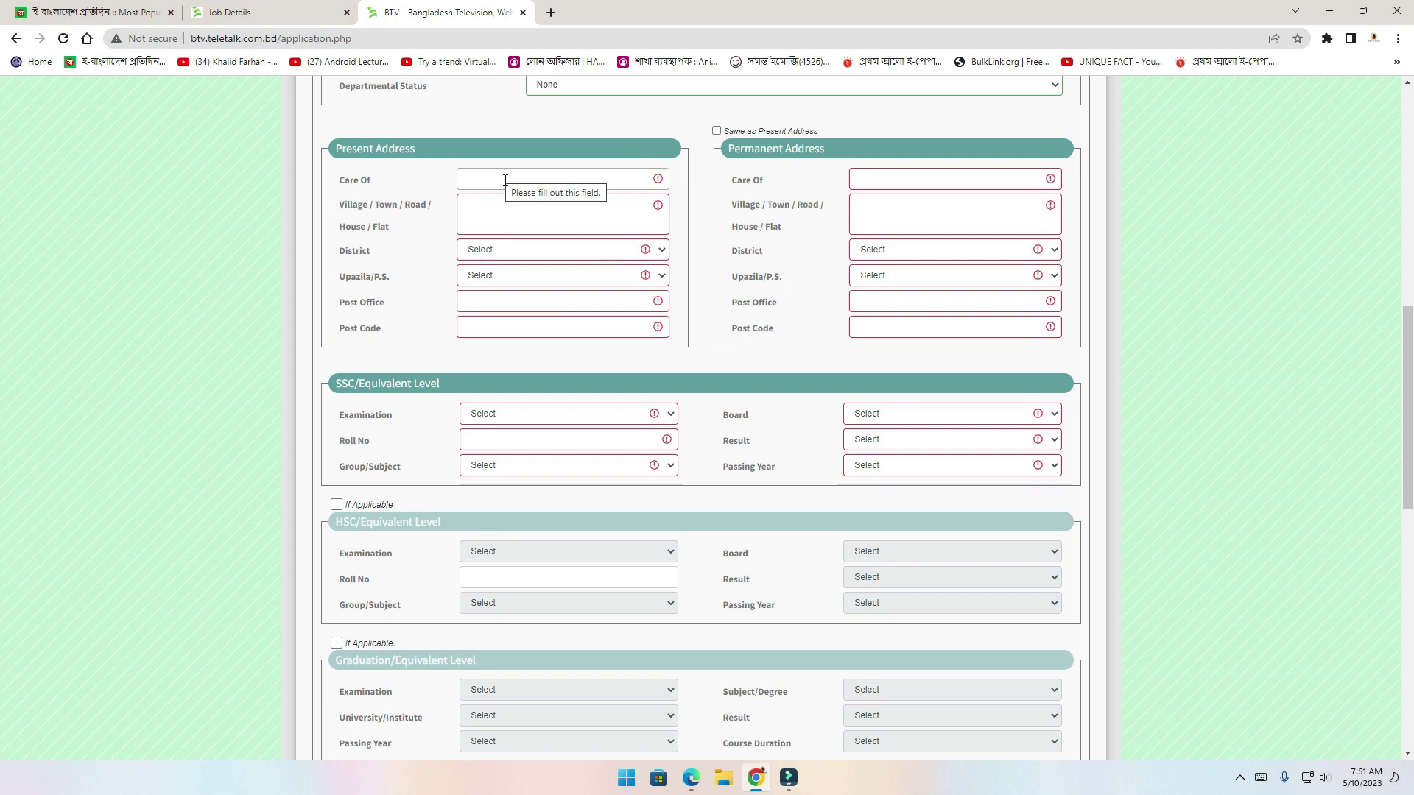
click(505, 181)
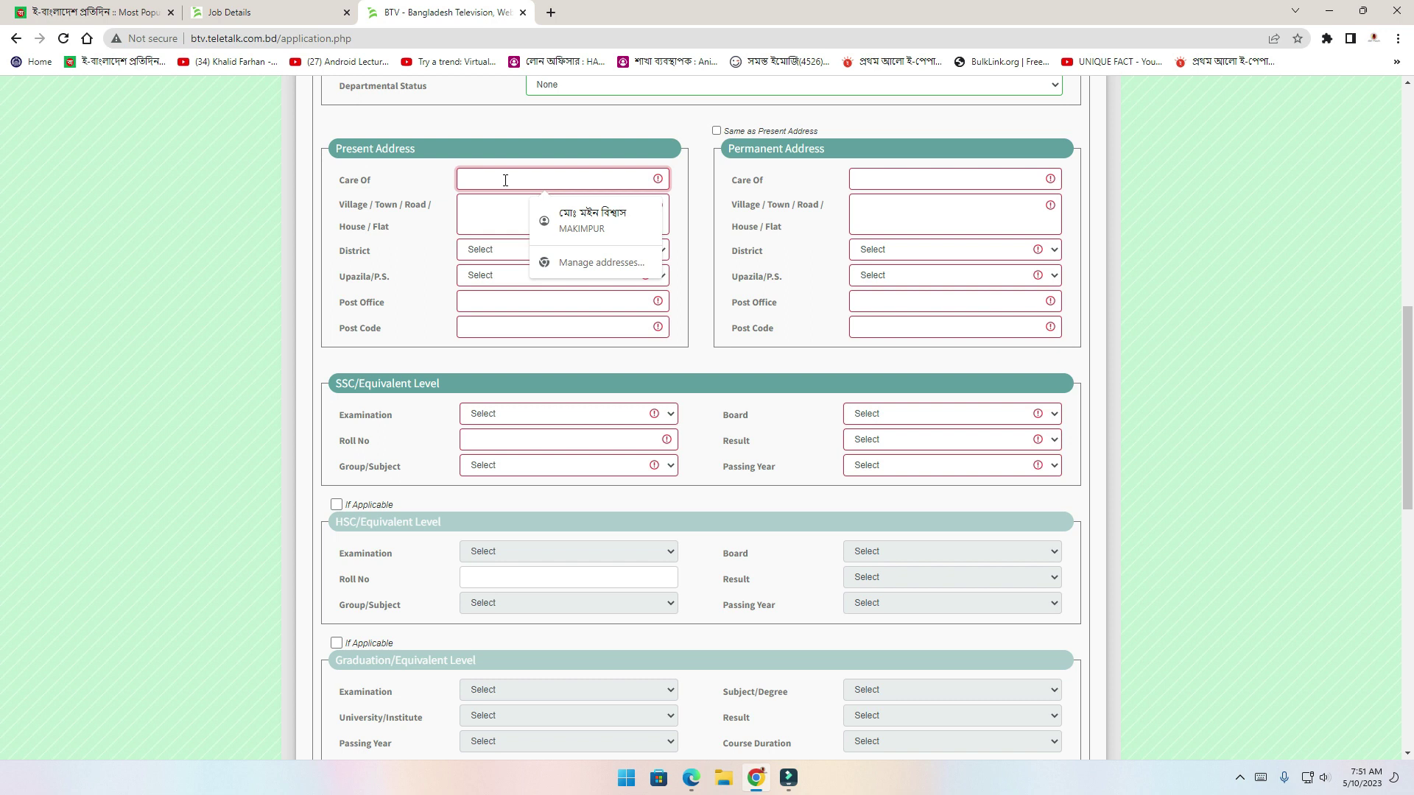
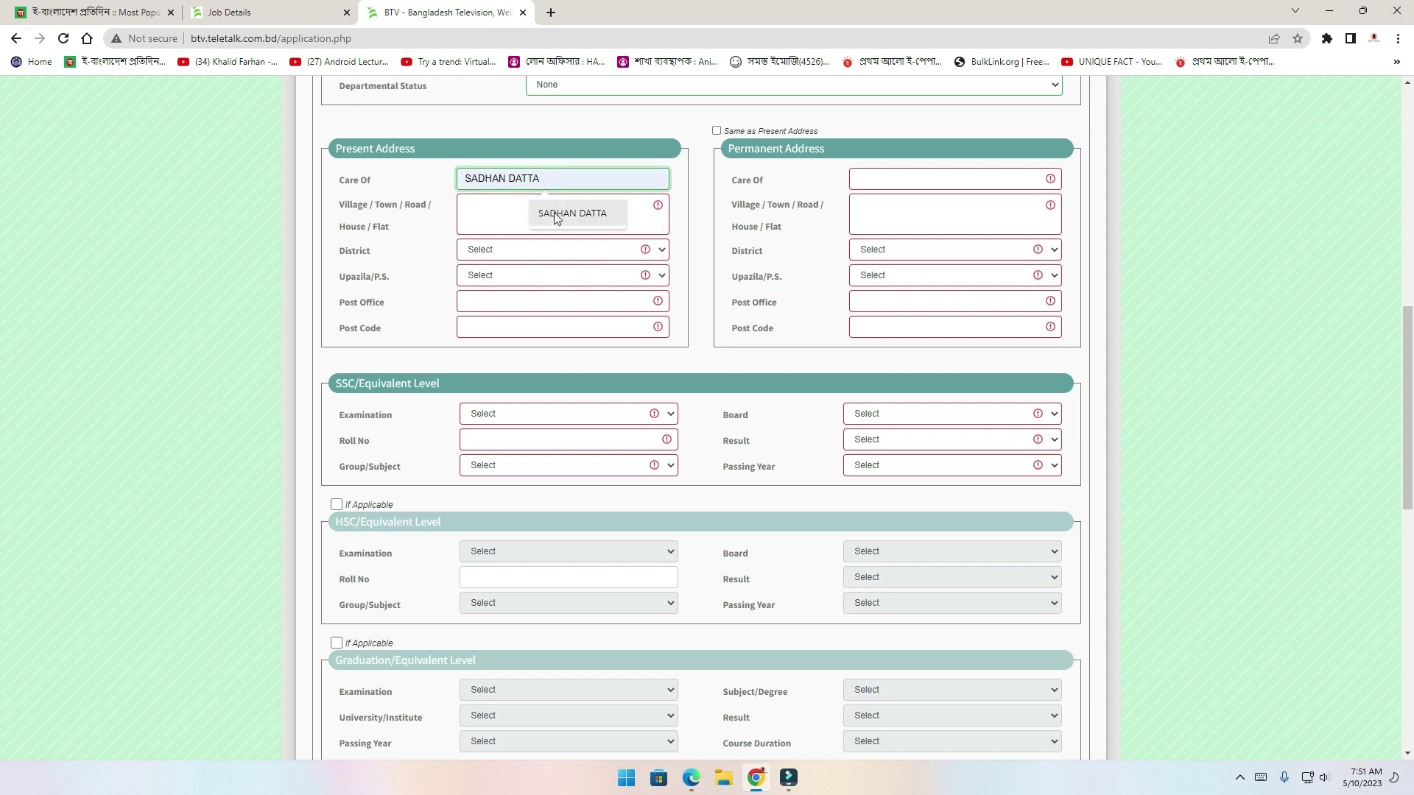
click(556, 212)
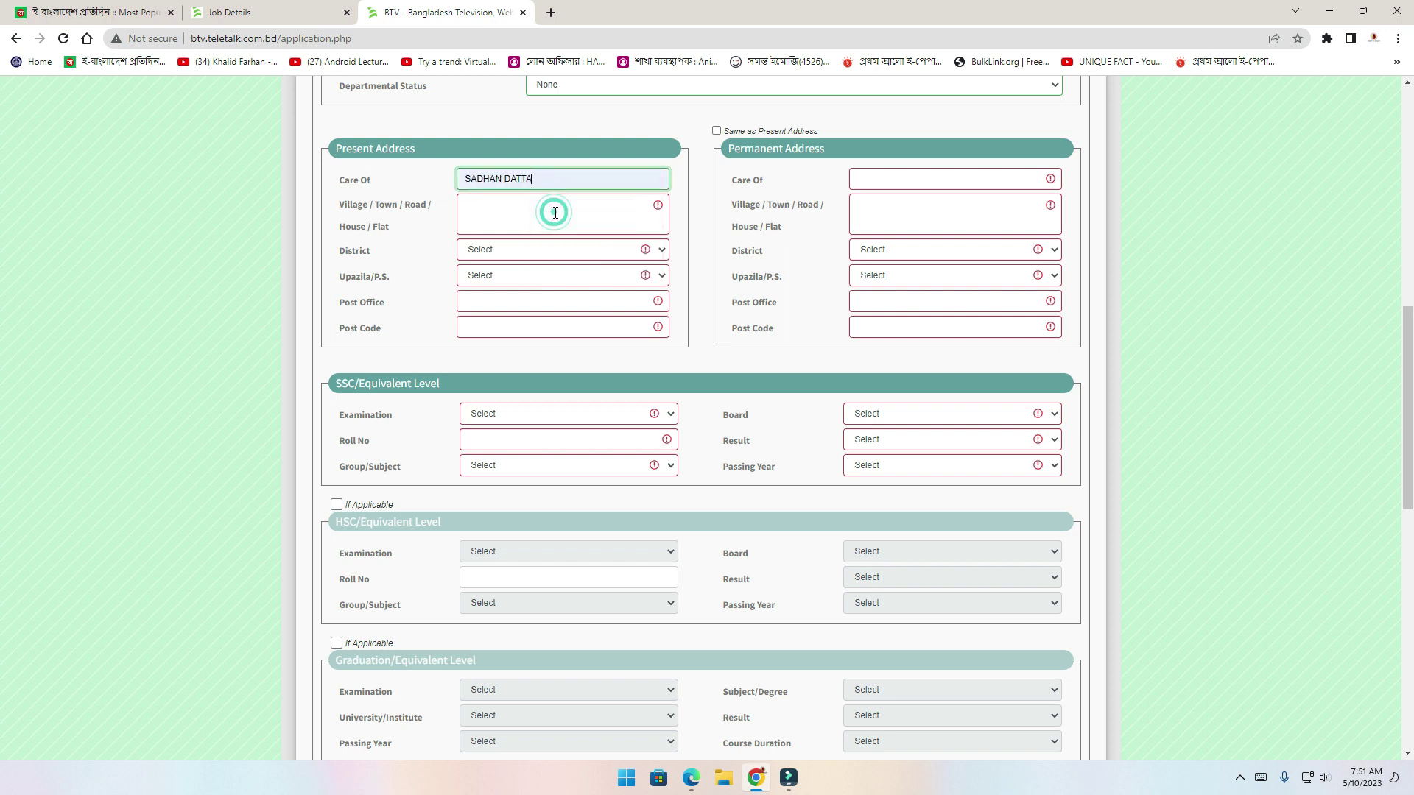
click(555, 213)
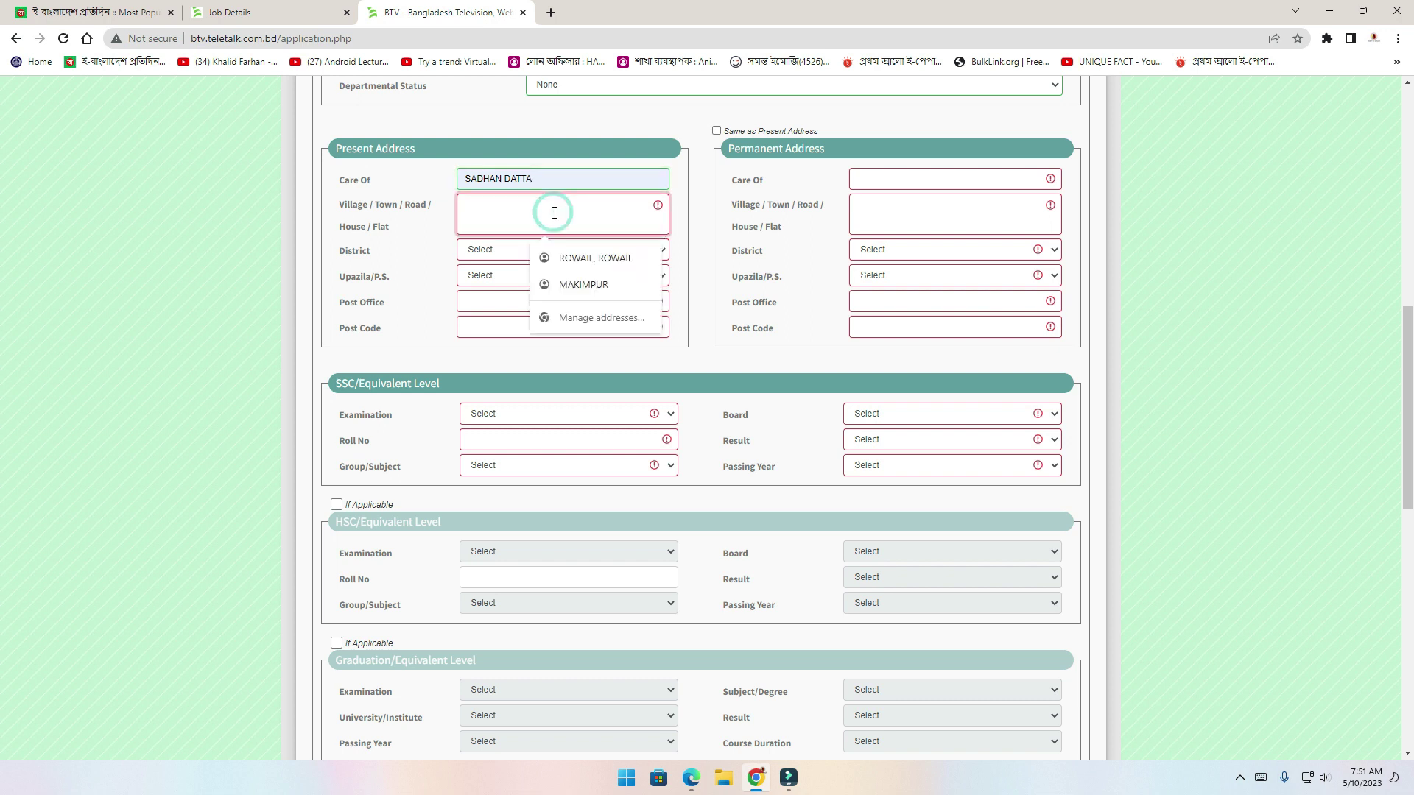
click(592, 257)
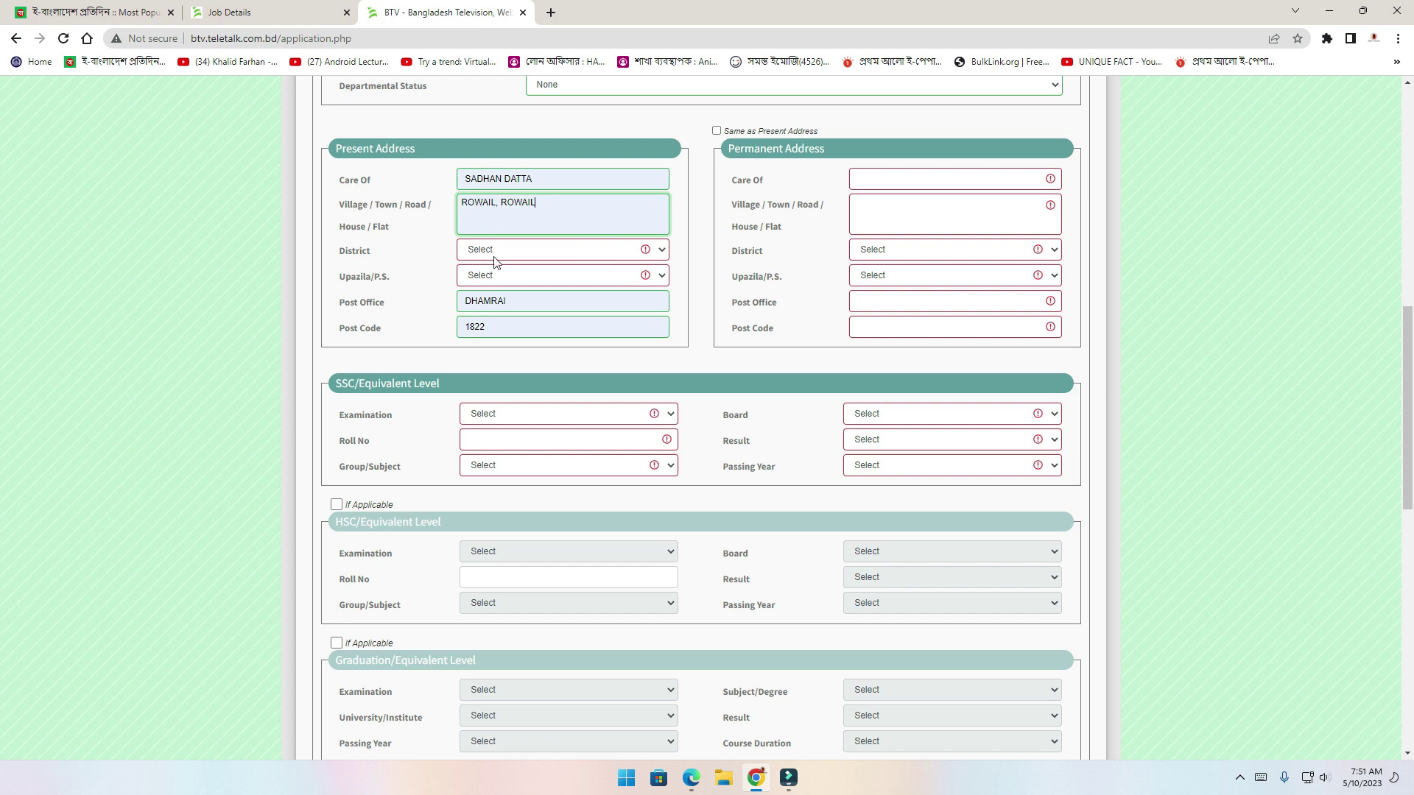
Set the present address district to Dhaka and upazila to Dhamrai
click(499, 254)
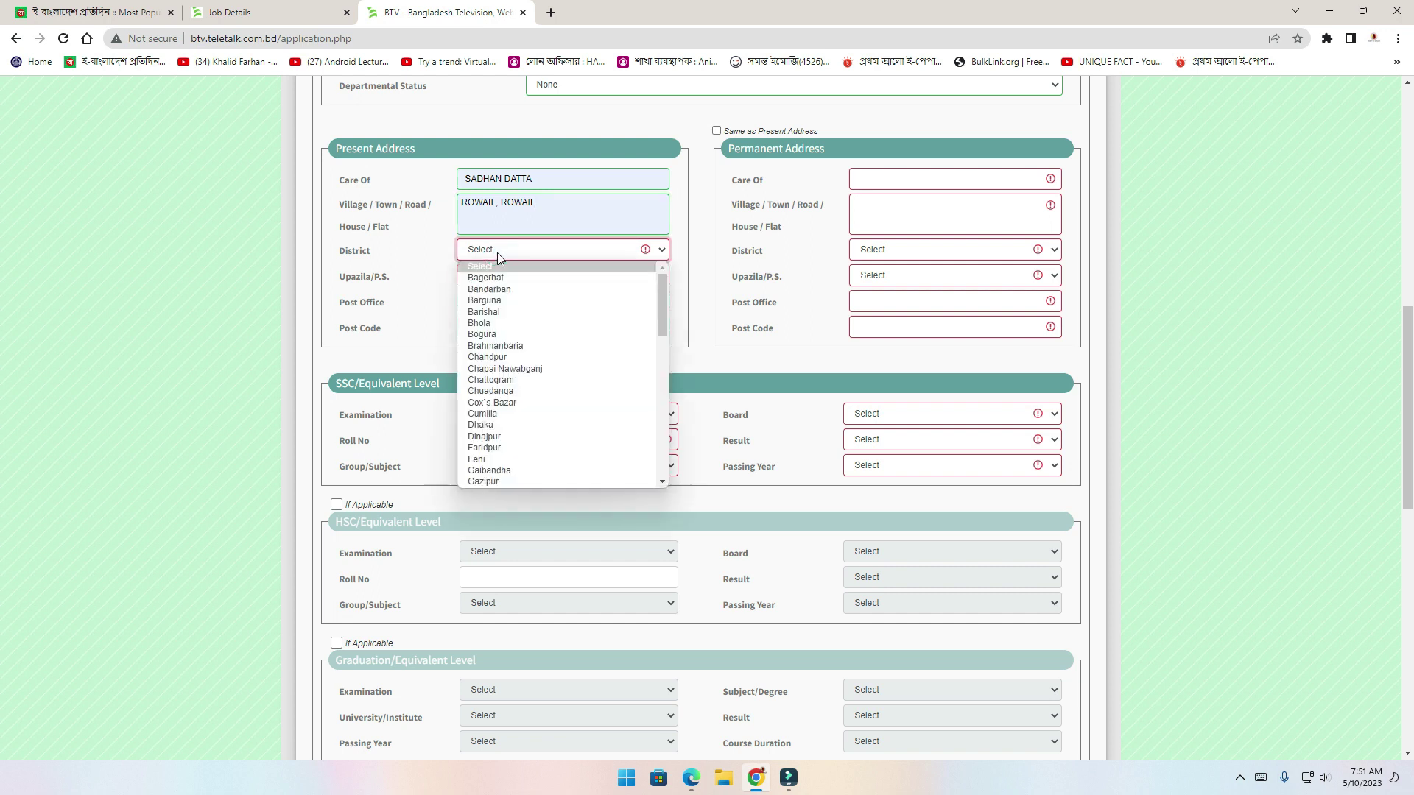
key(d)
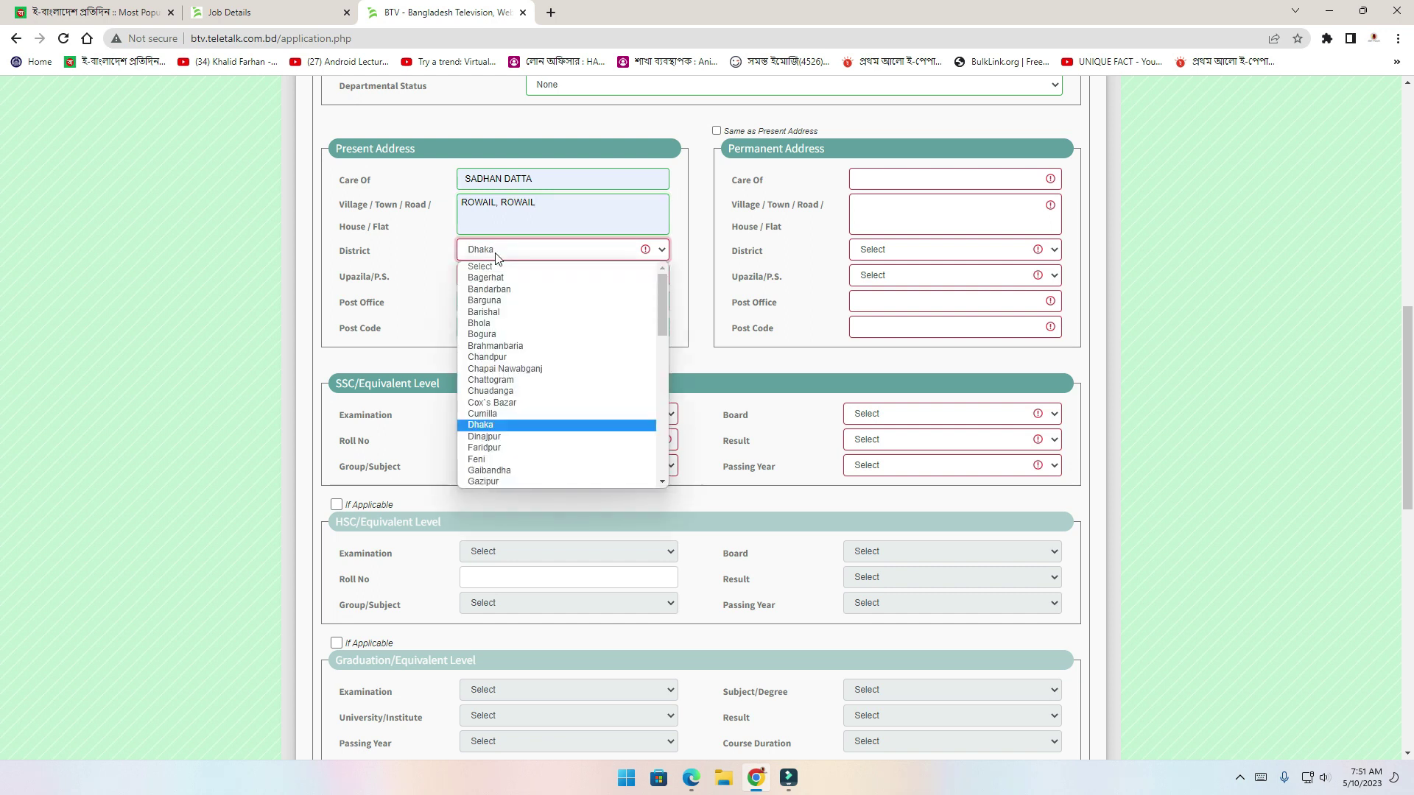
click(390, 249)
click(492, 276)
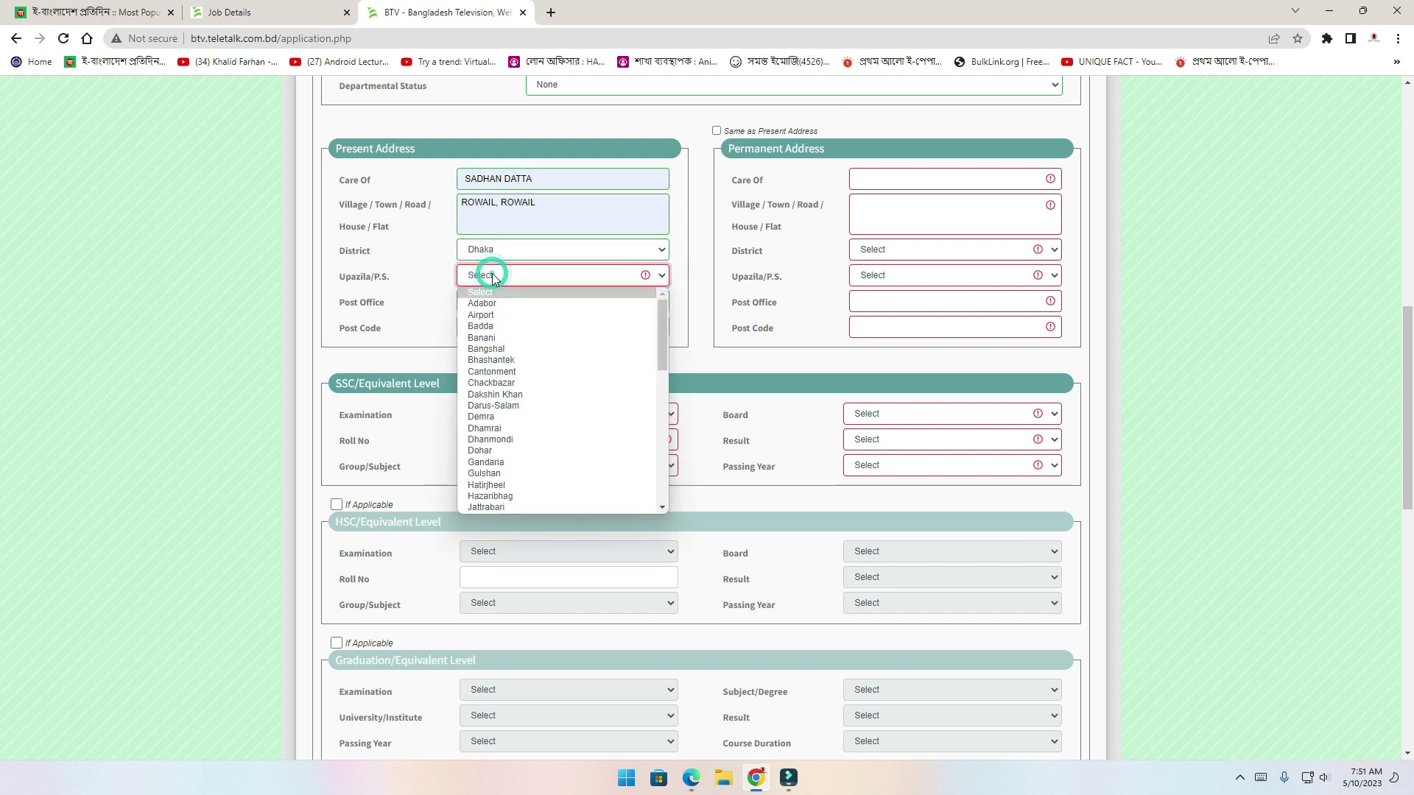
key(d)
key(h)
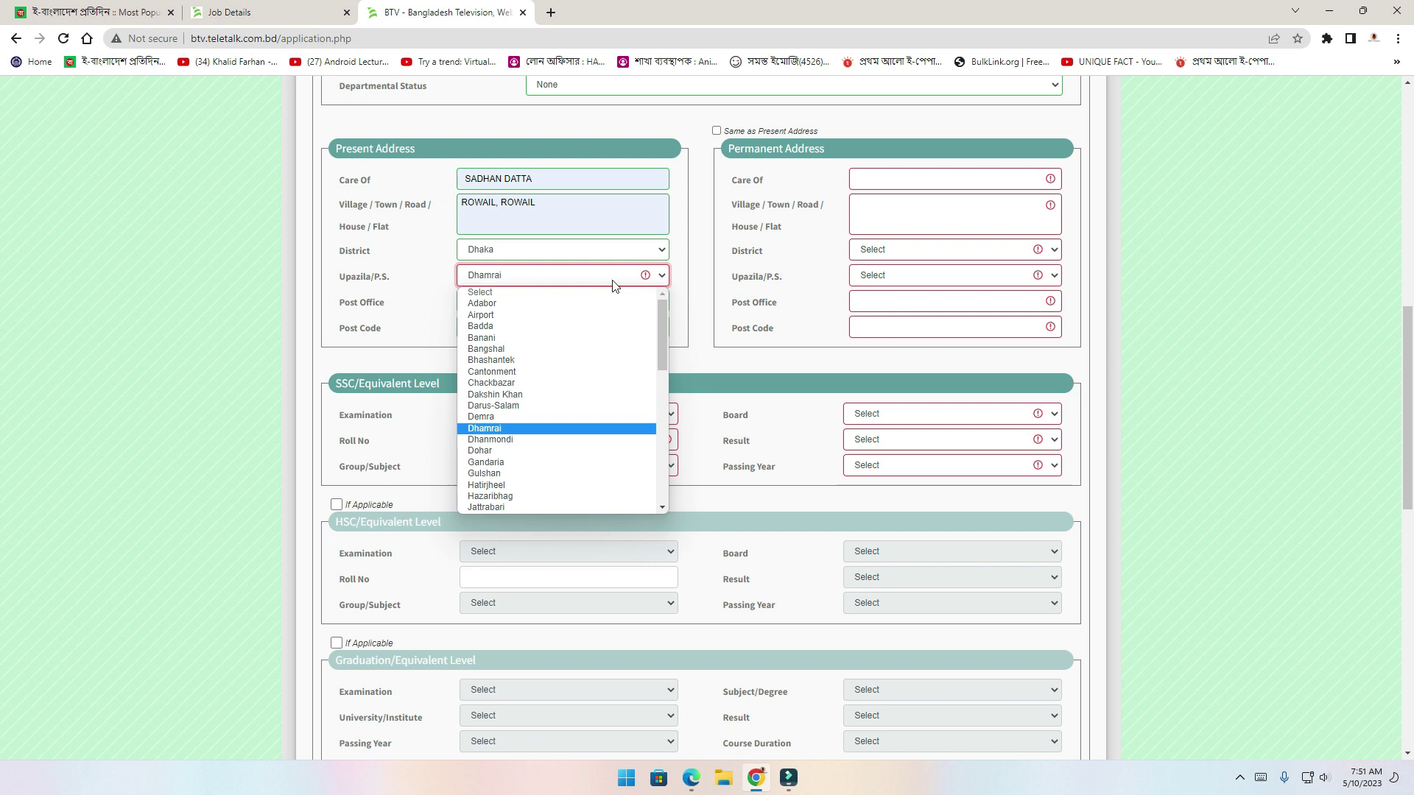
click(743, 262)
click(742, 262)
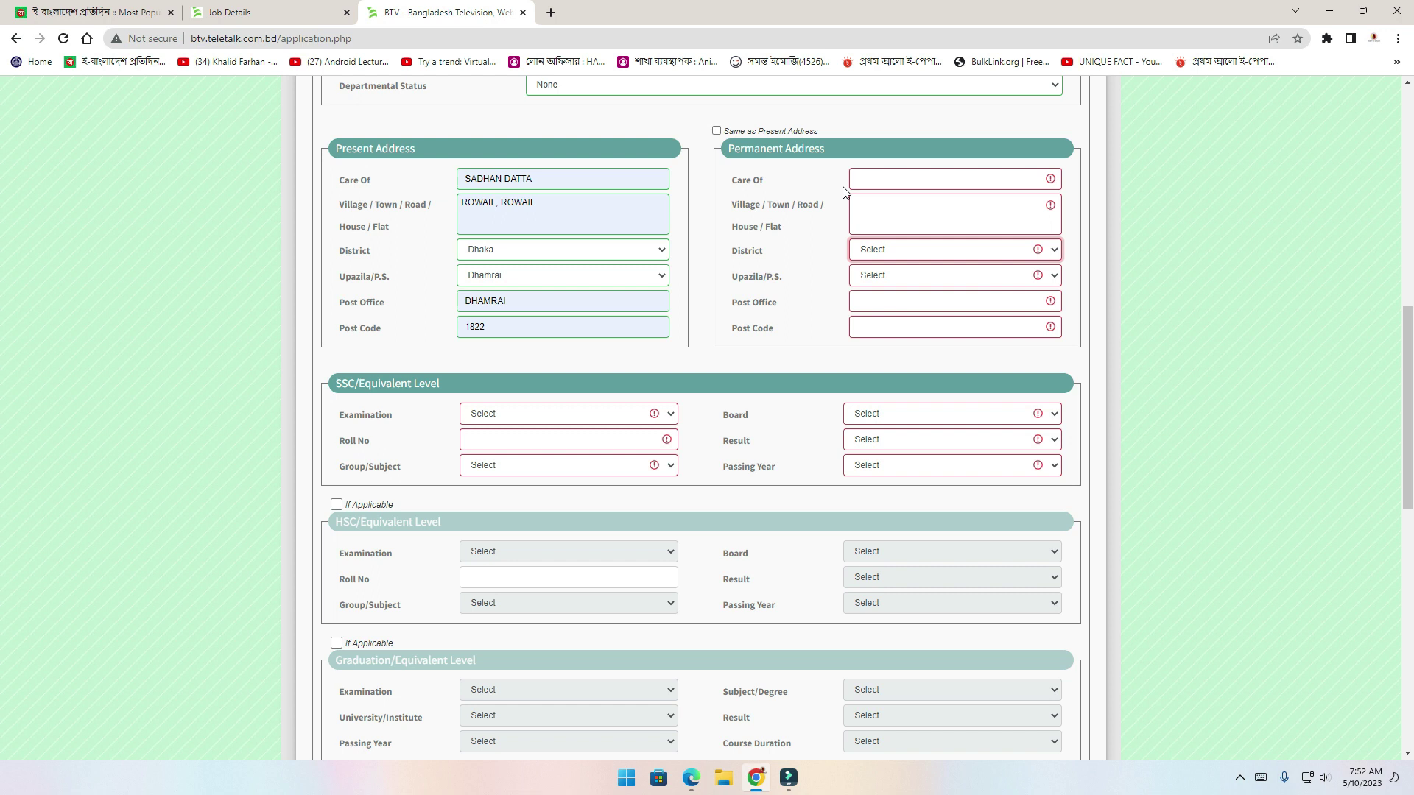
Tick 'Same as Present Address' to copy it into the permanent address
click(888, 177)
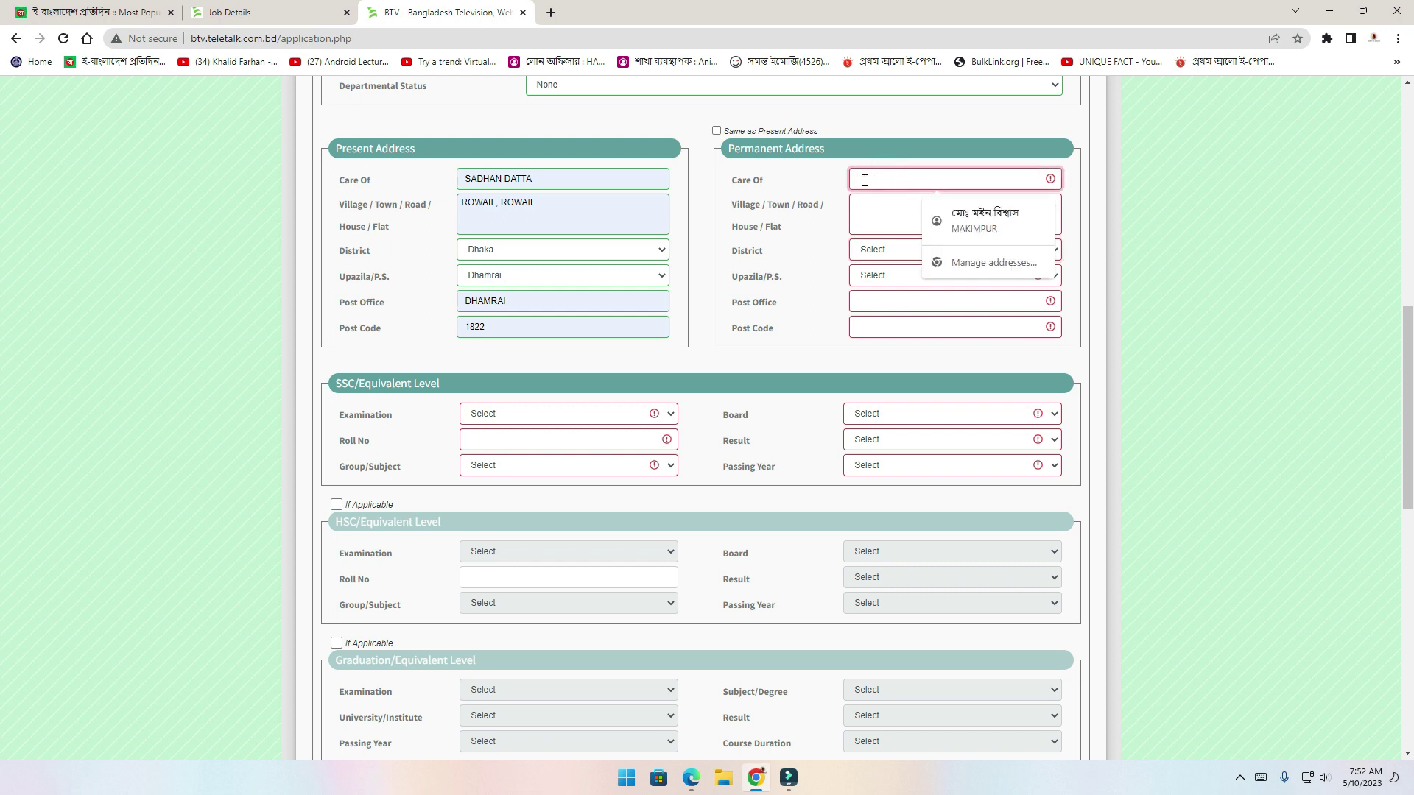
click(789, 249)
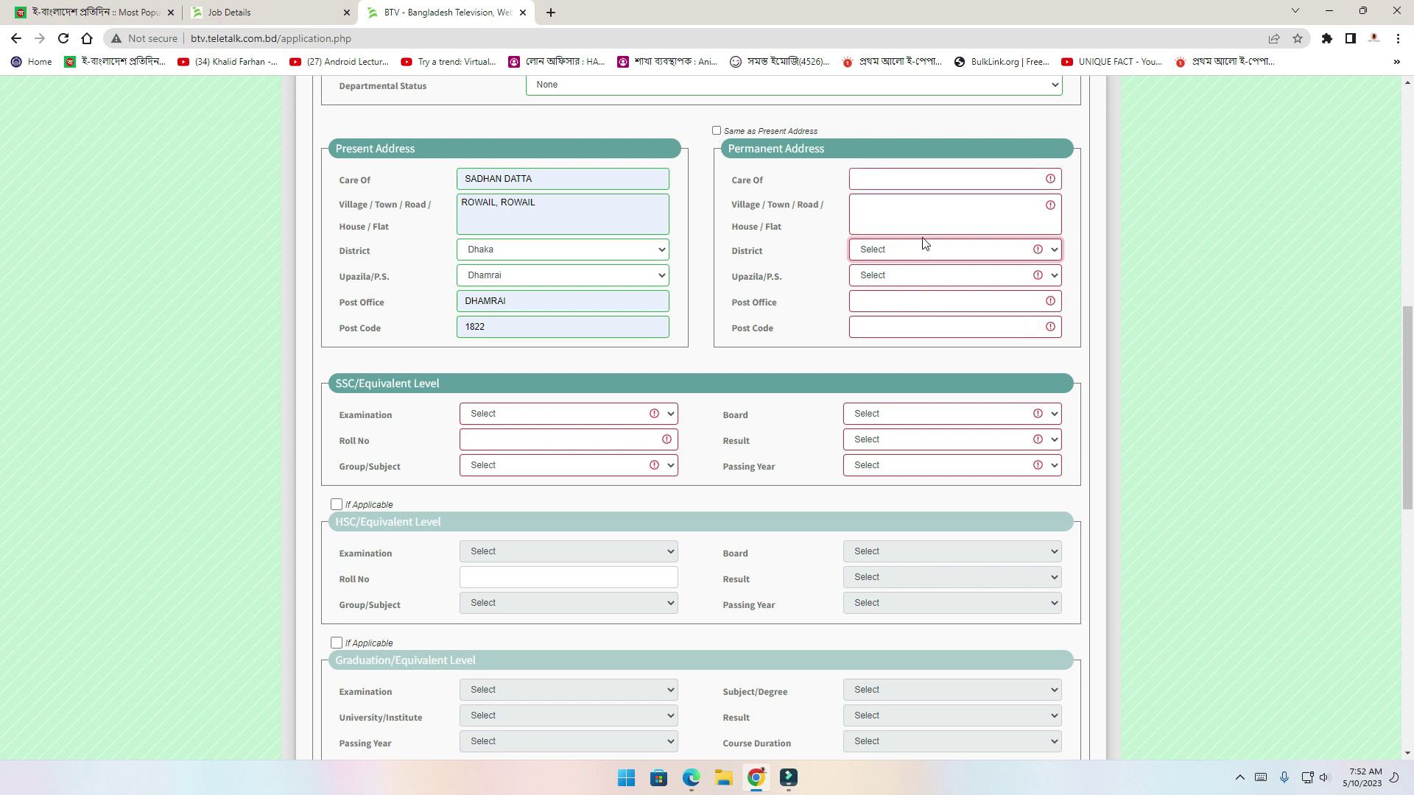
click(718, 131)
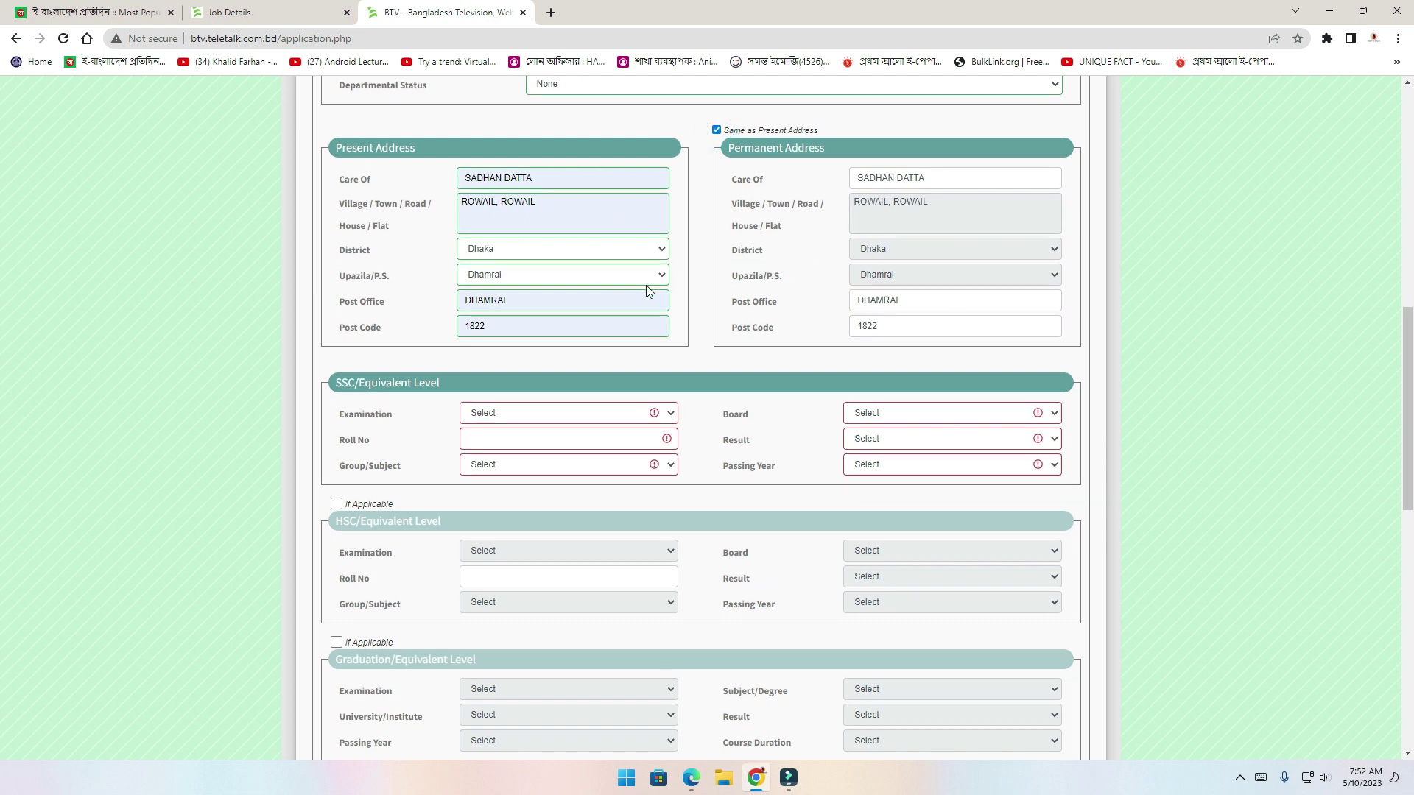
scroll(646, 291, down, 3)
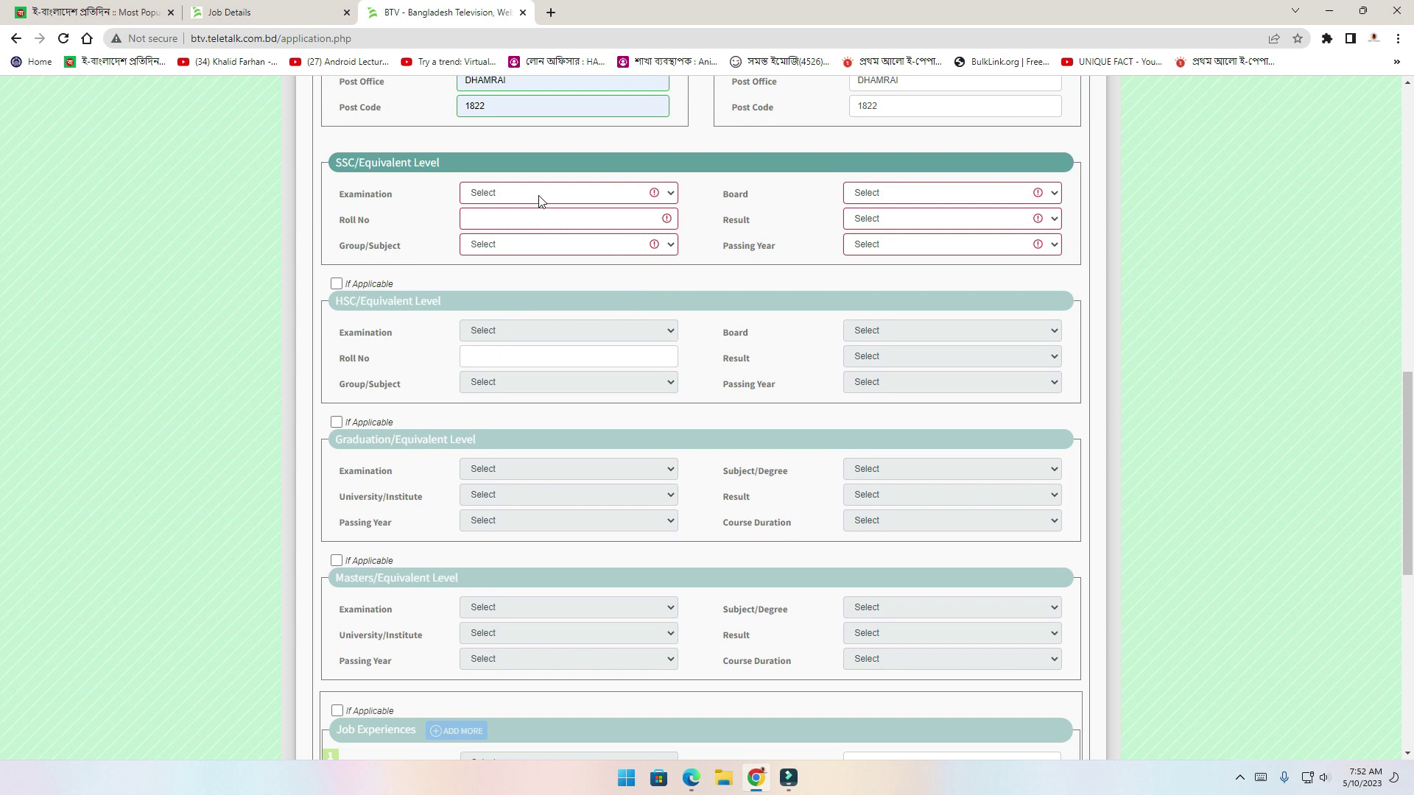
Choose S.S.C as the examination, enter the roll number, and select Humanities group
click(539, 195)
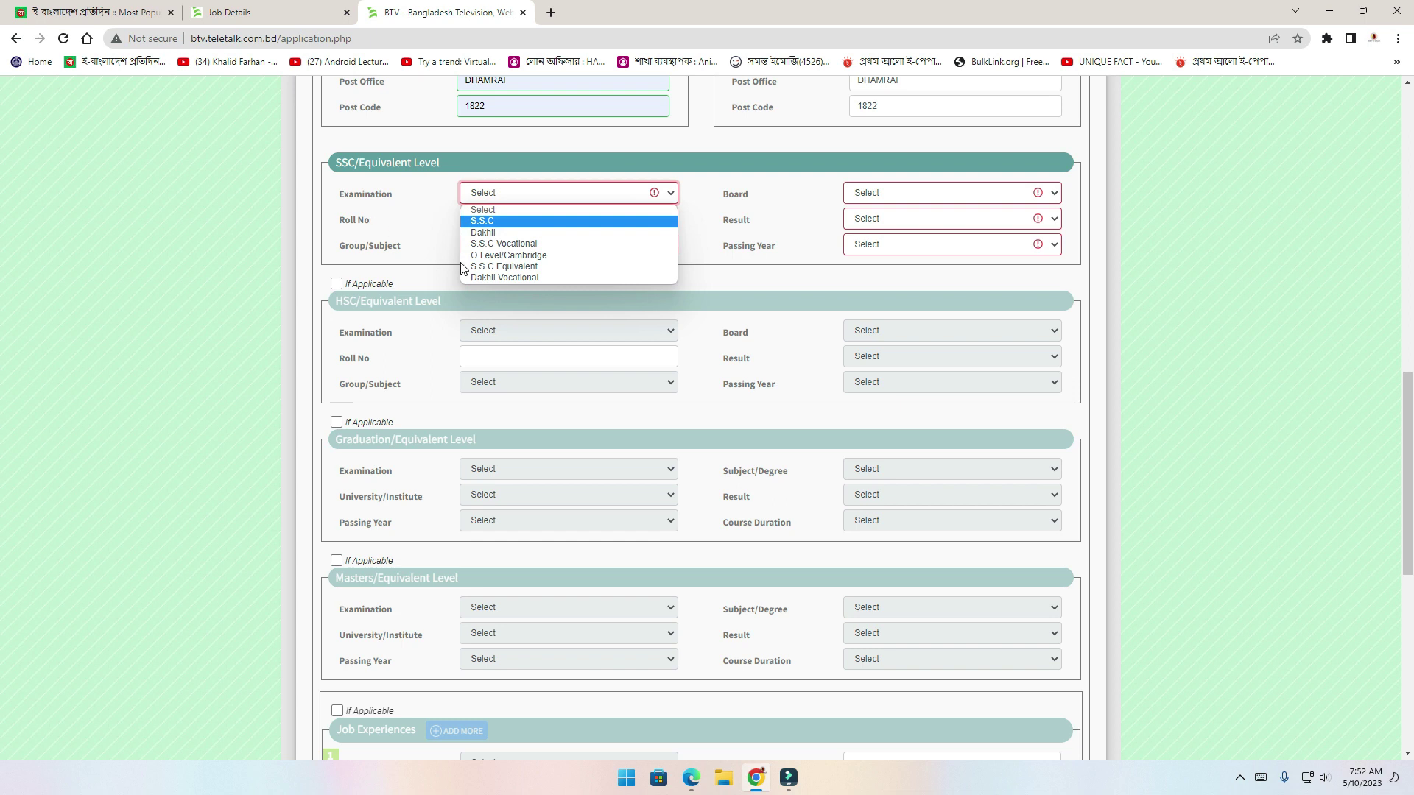
click(495, 221)
click(497, 221)
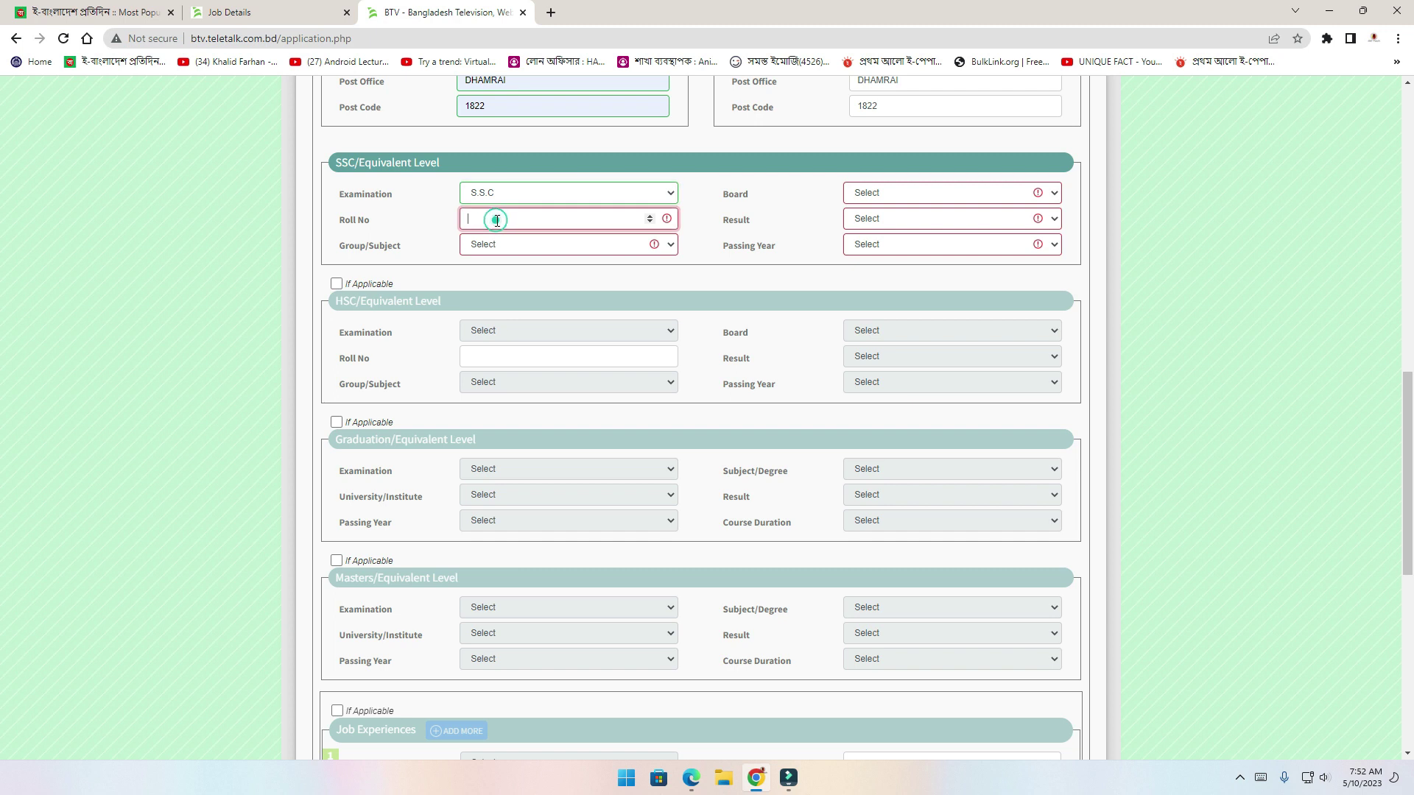
click(533, 246)
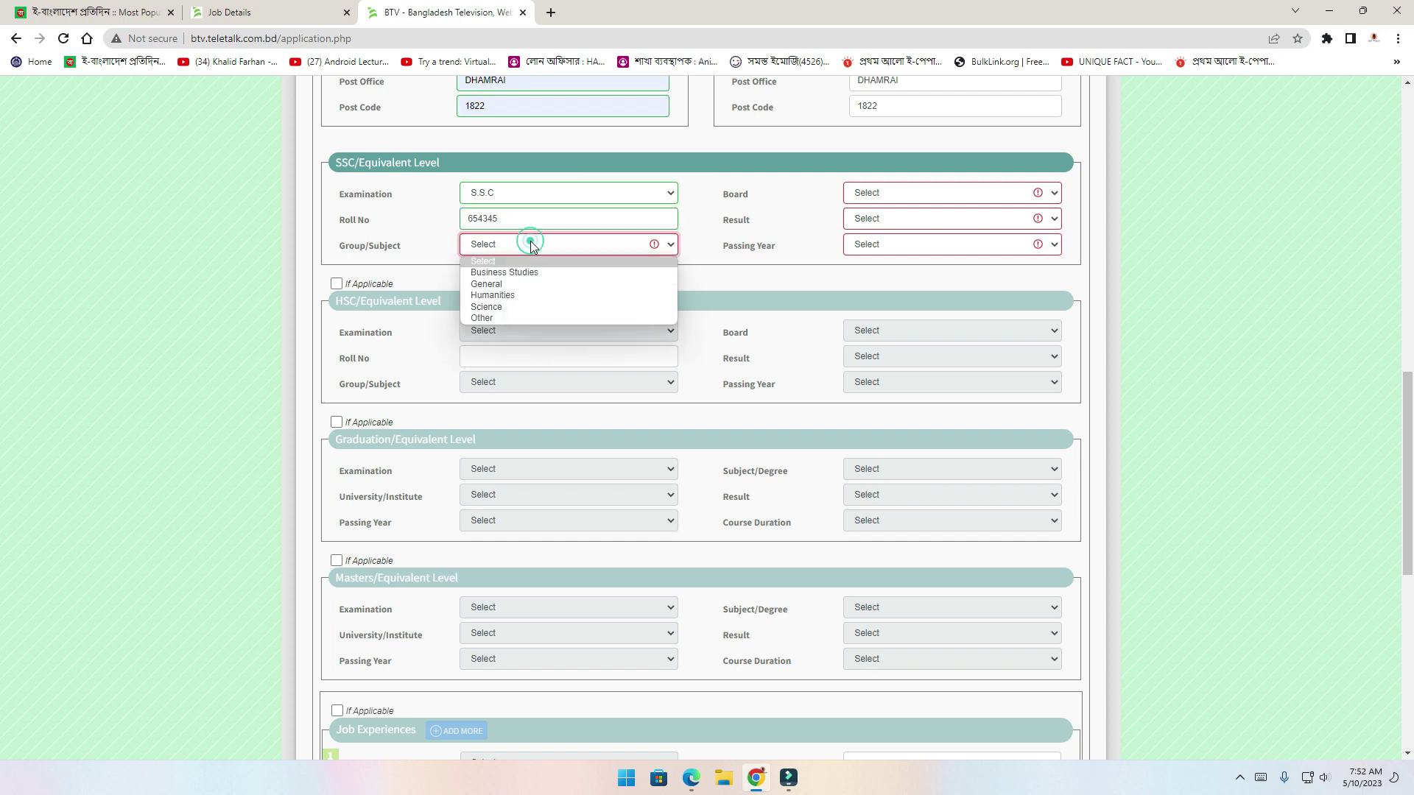
click(514, 296)
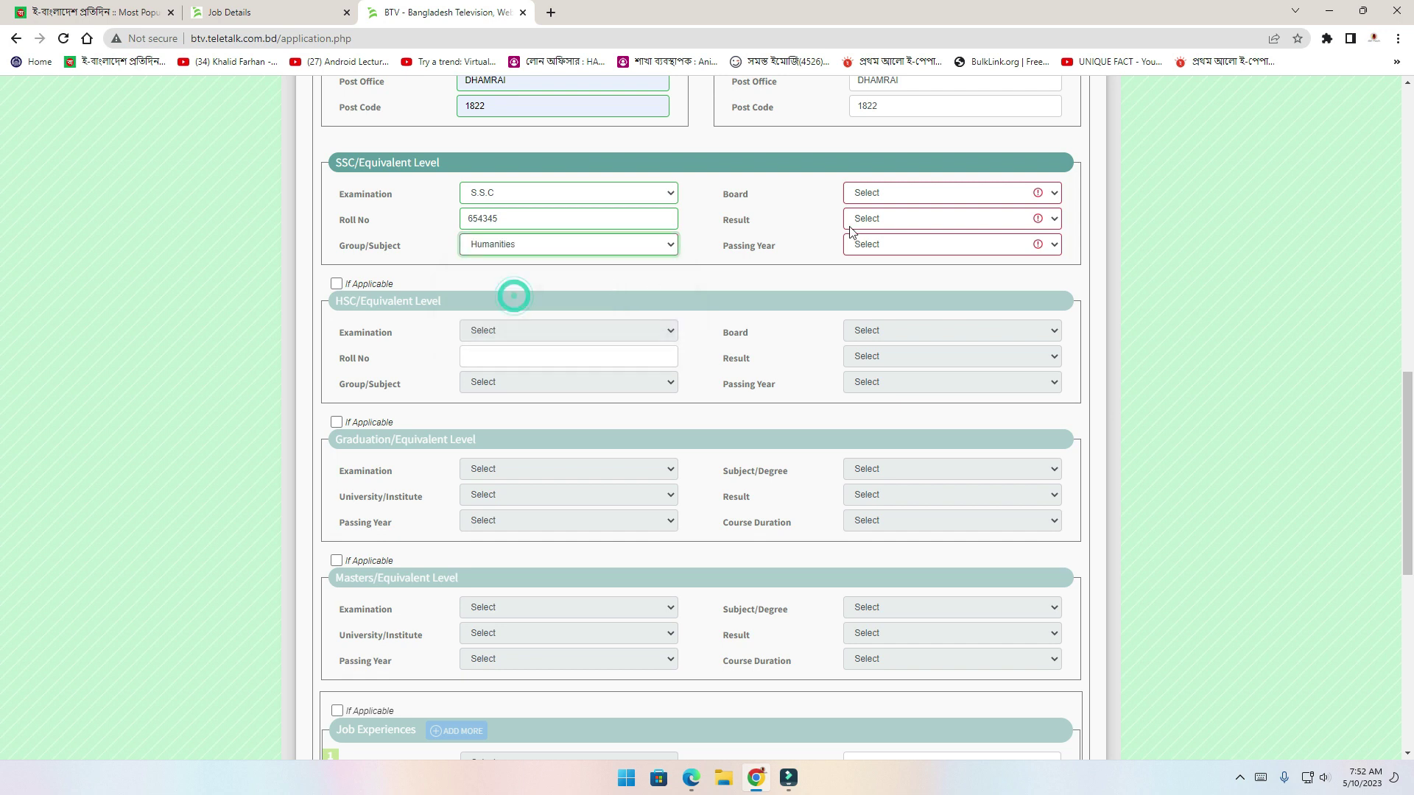
Set SSC board to Dhaka, result to GPA(out of 5) 4.00, and passing year 2012
click(900, 193)
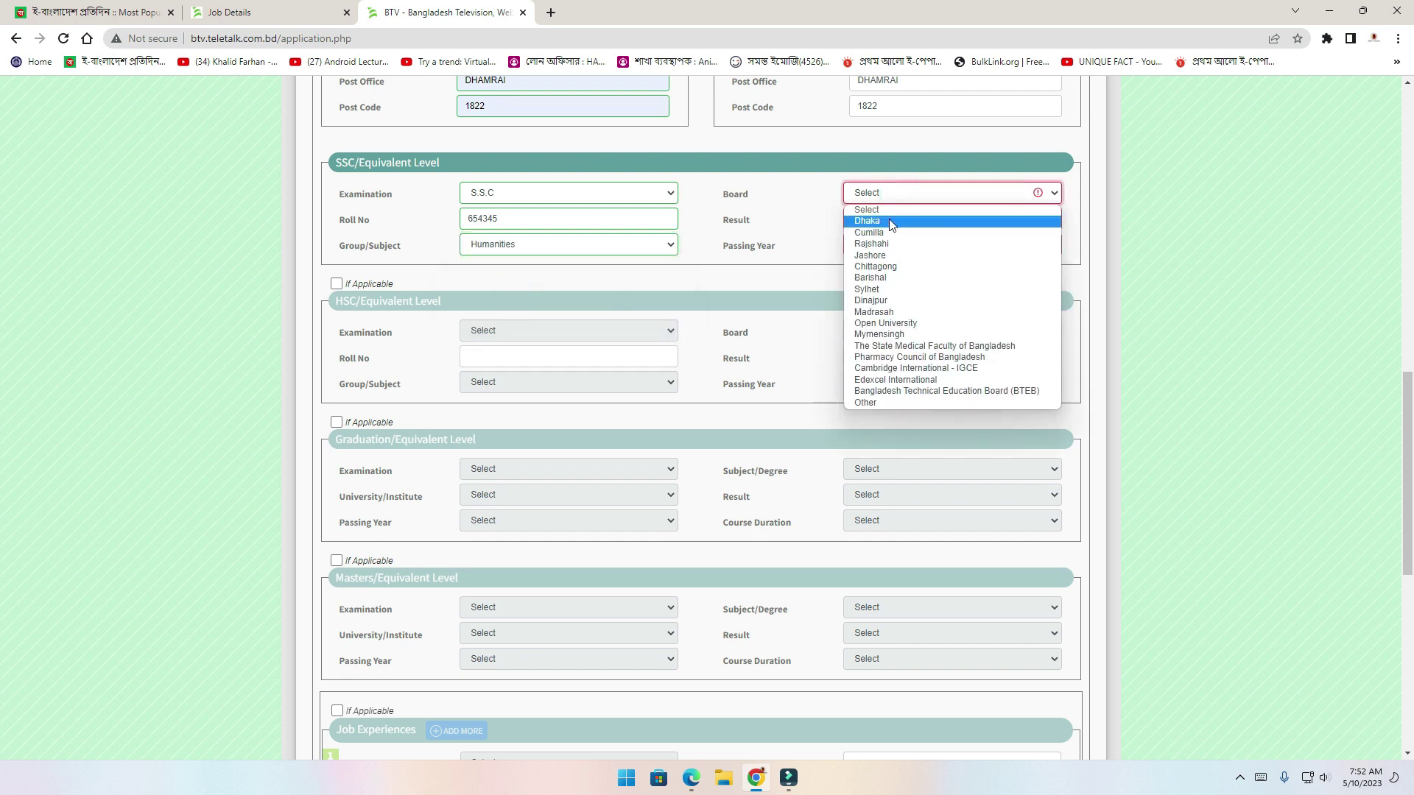
click(889, 220)
click(889, 219)
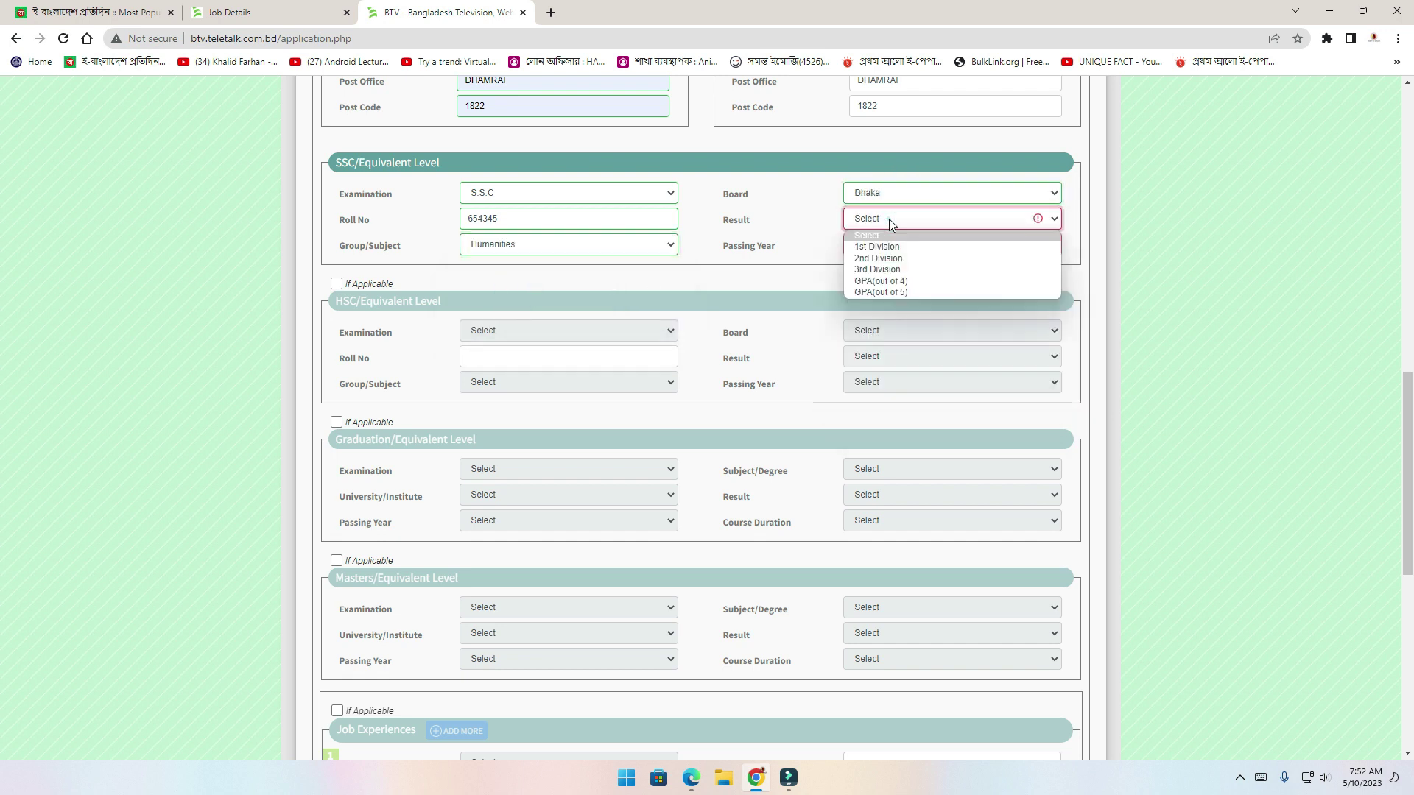
click(908, 290)
click(960, 245)
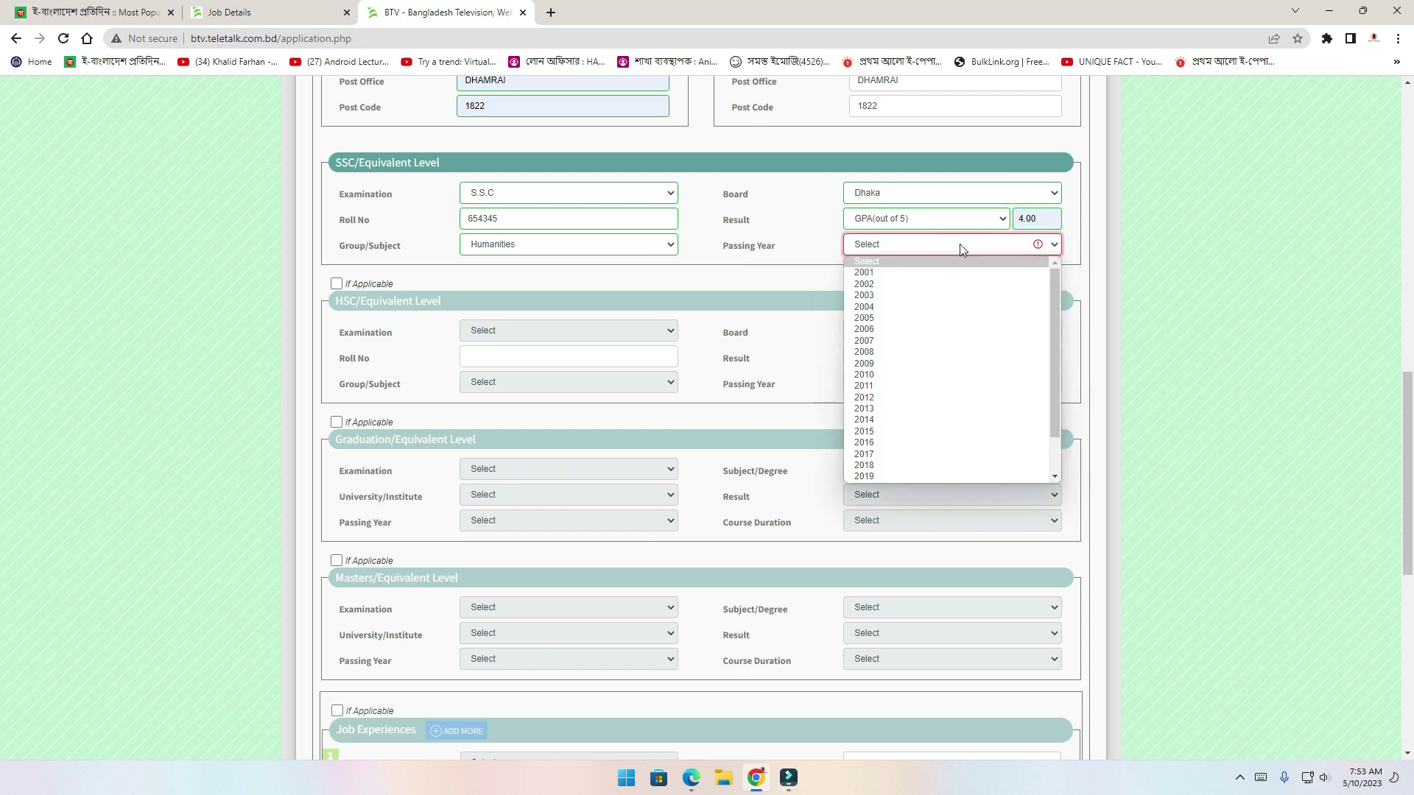
click(863, 396)
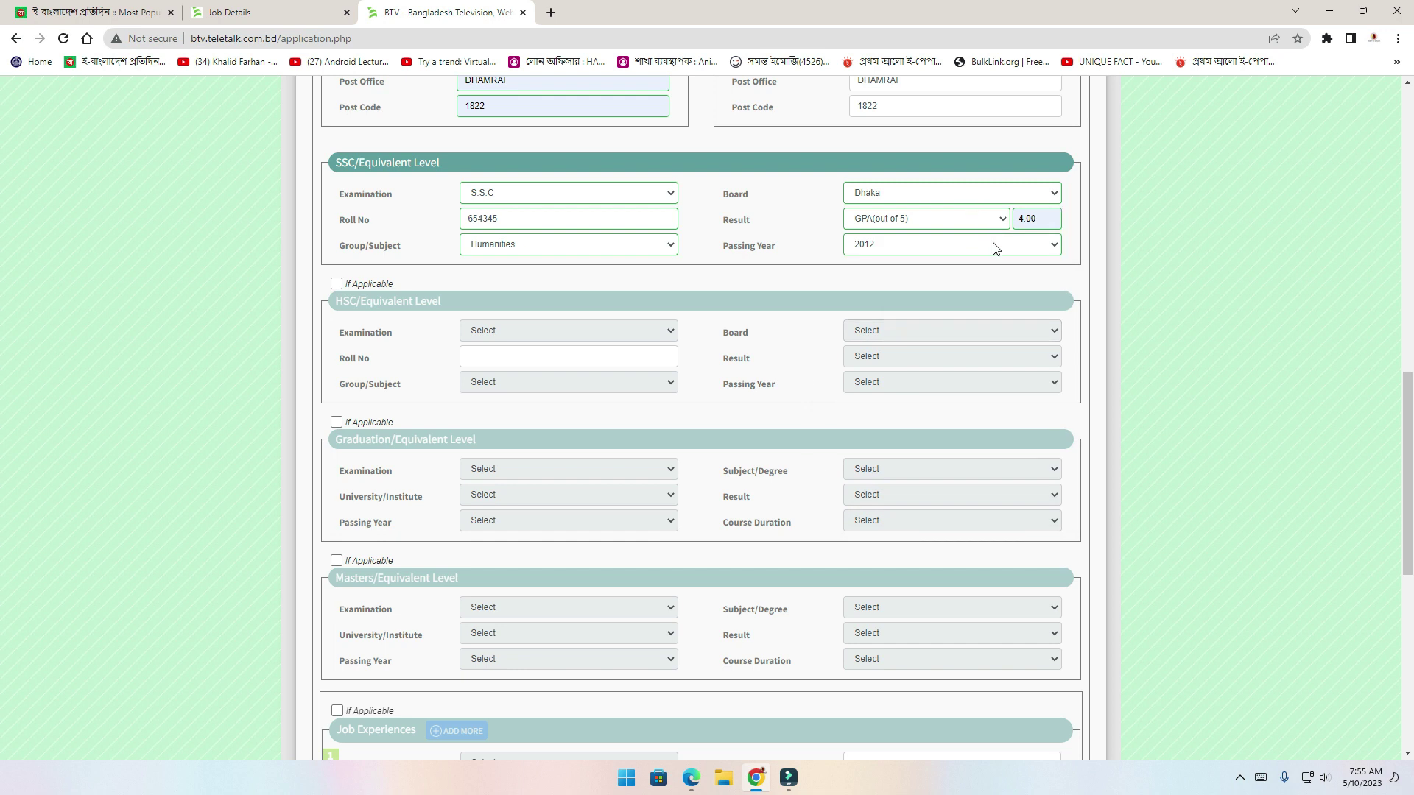
Enter the displayed captcha characters as the security code and tick the declaration checkbox
scroll(906, 413, down, 7)
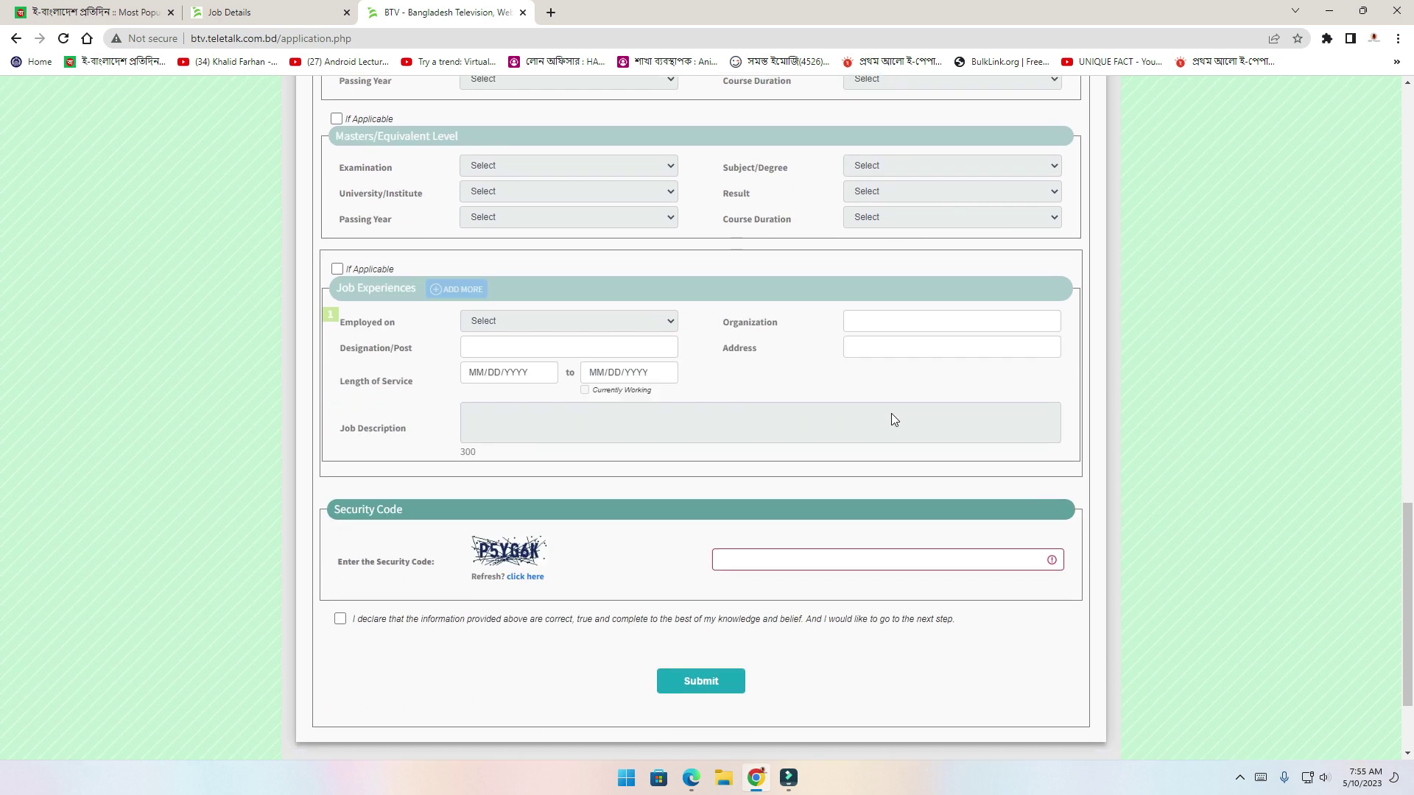
scroll(890, 411, down, 1)
drag(405, 372, 333, 376)
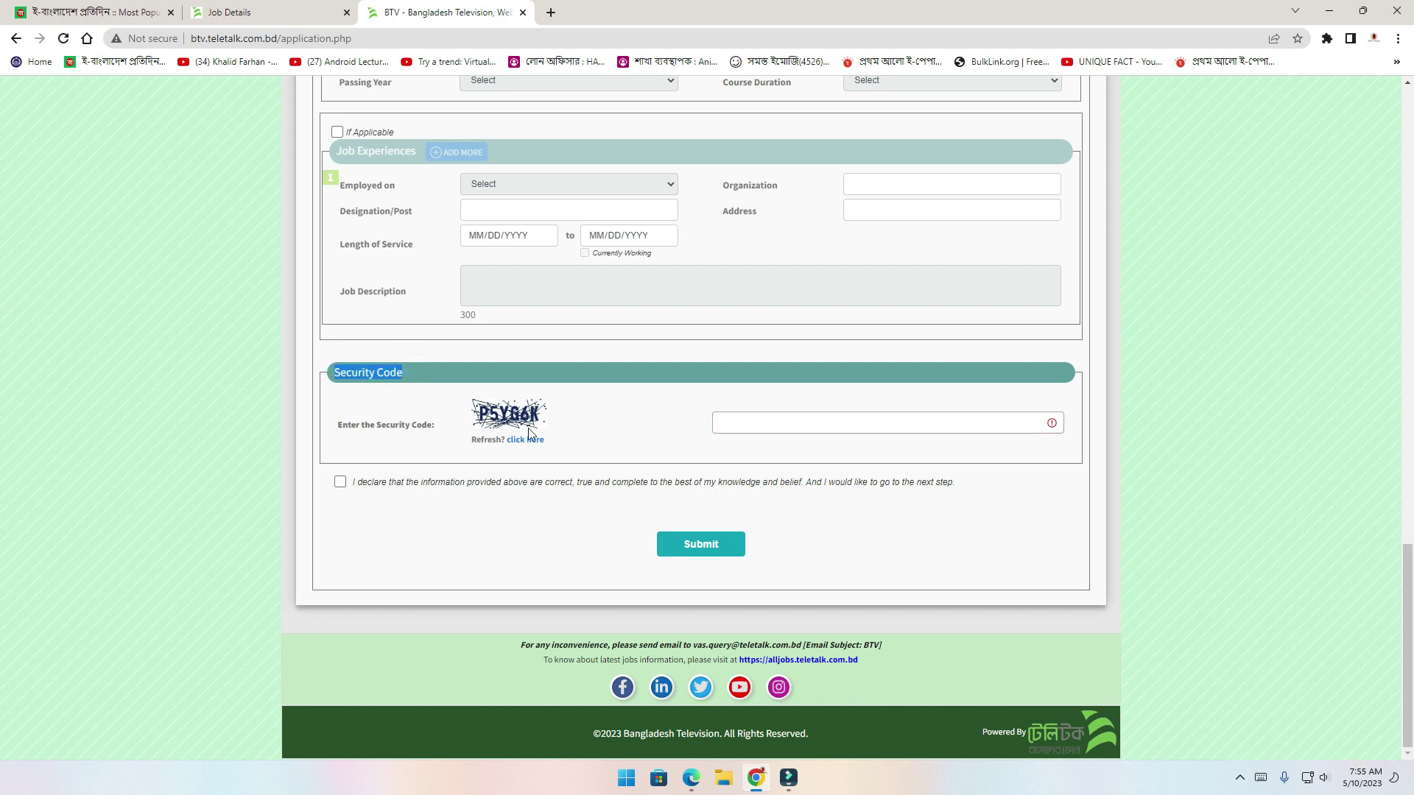
drag(544, 417, 496, 415)
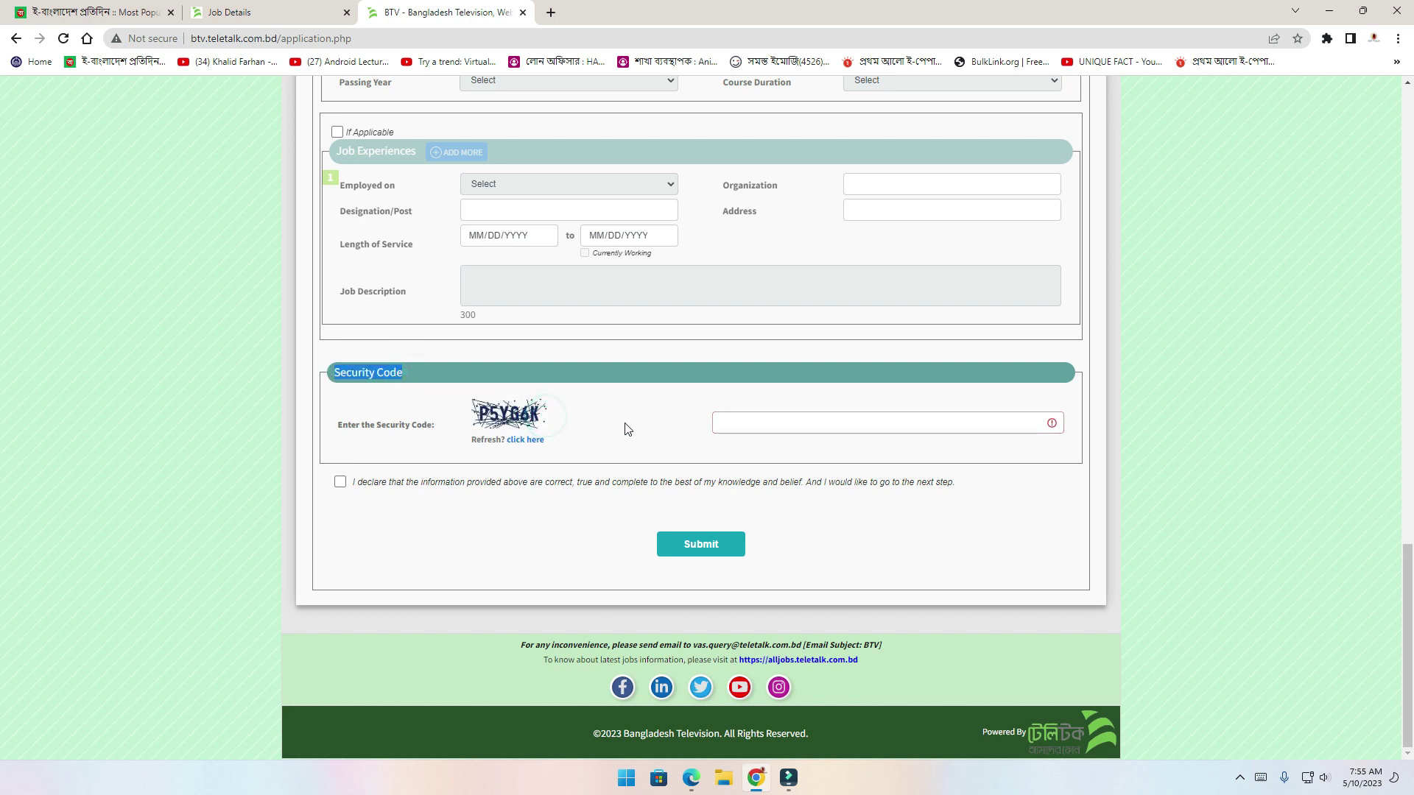
click(740, 424)
text(P5YG6K)
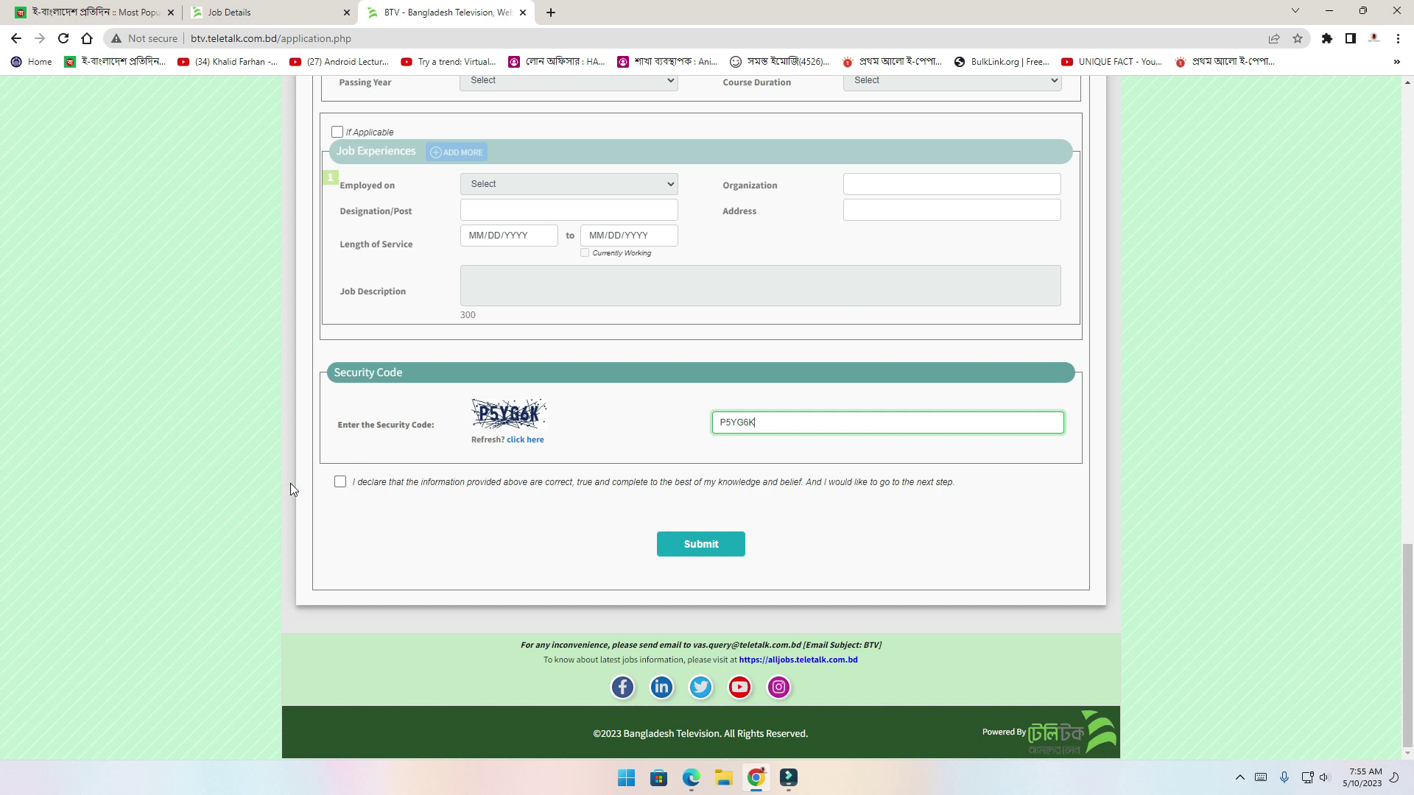
click(340, 483)
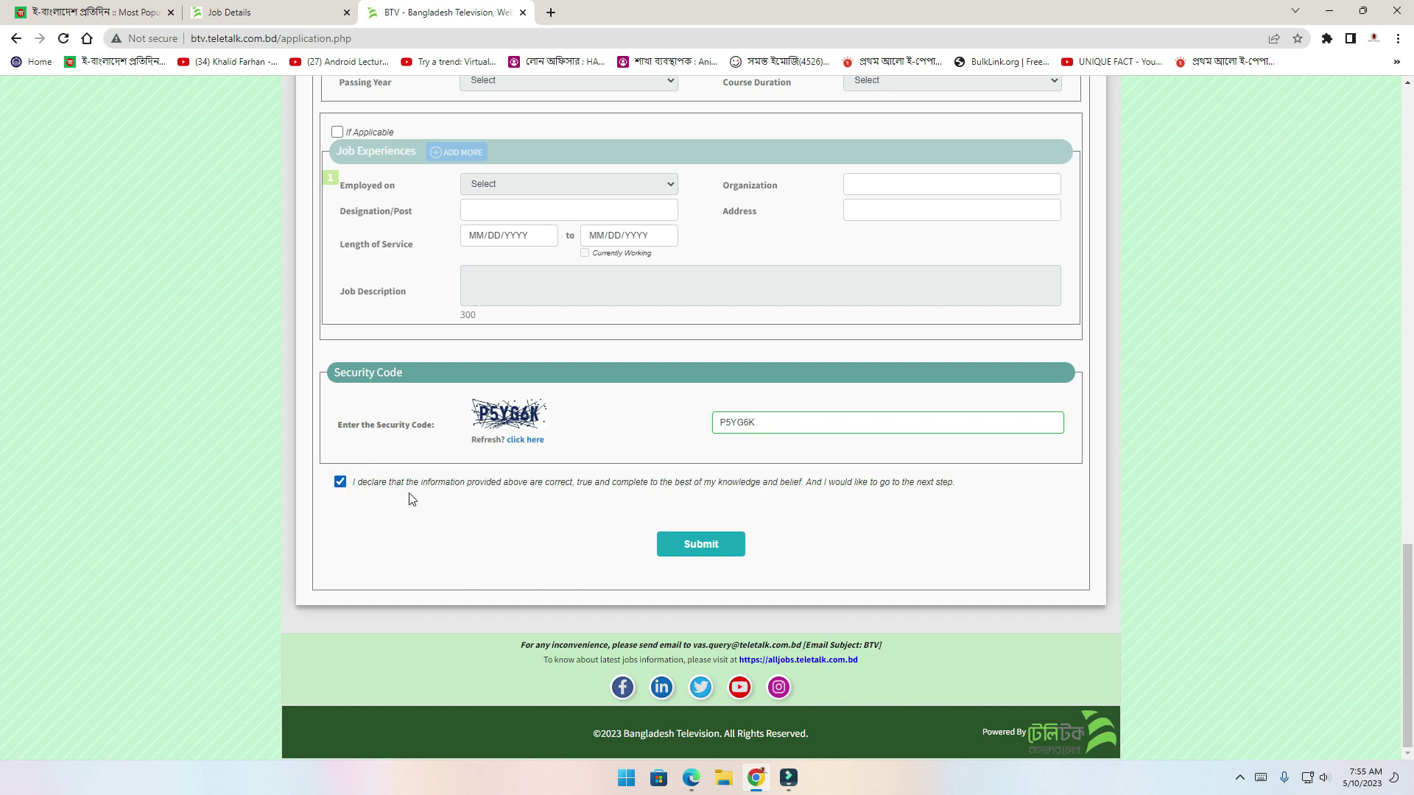
Submit the form, decline Chrome's address update, and scroll the preview to Upload Photo/Signature
click(701, 552)
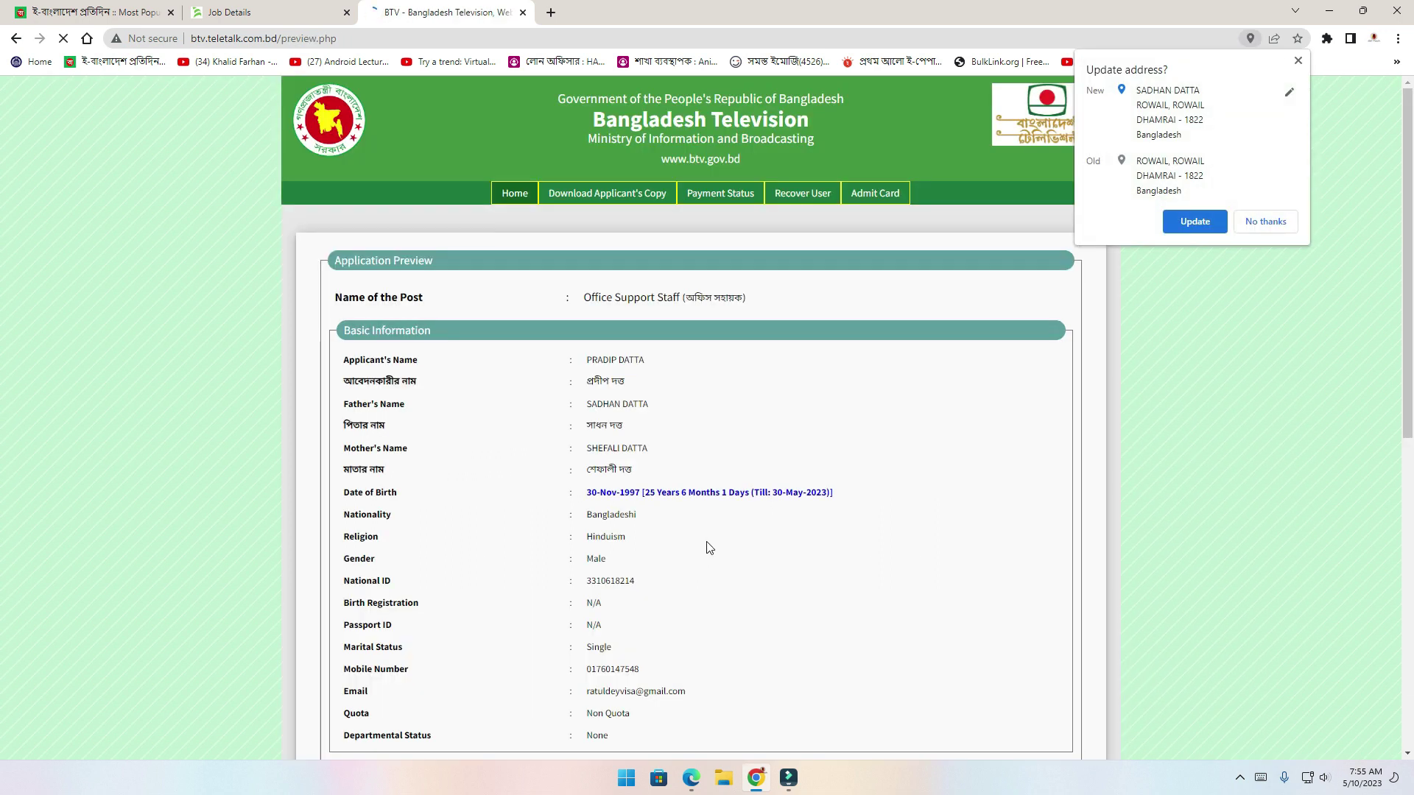
click(1257, 220)
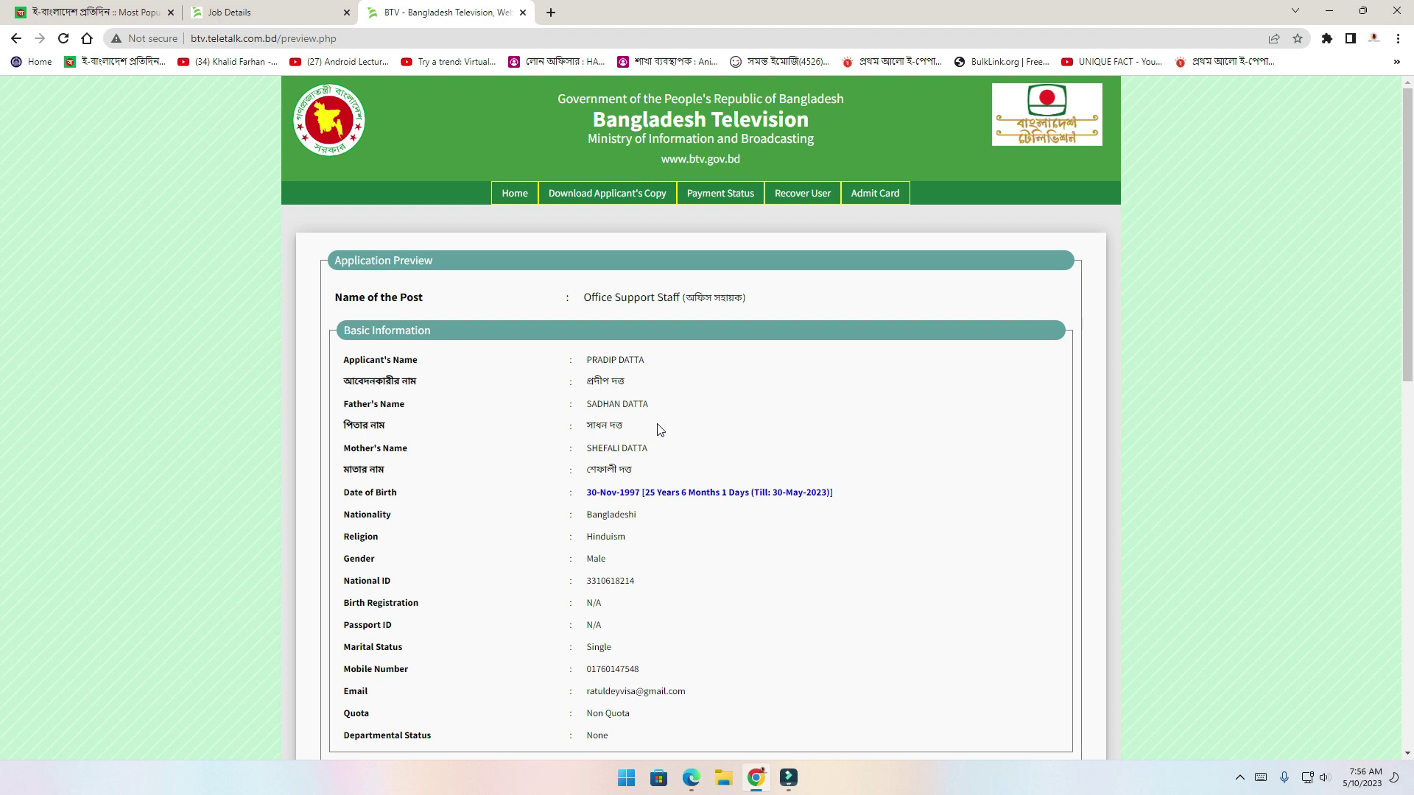
scroll(658, 429, down, 7)
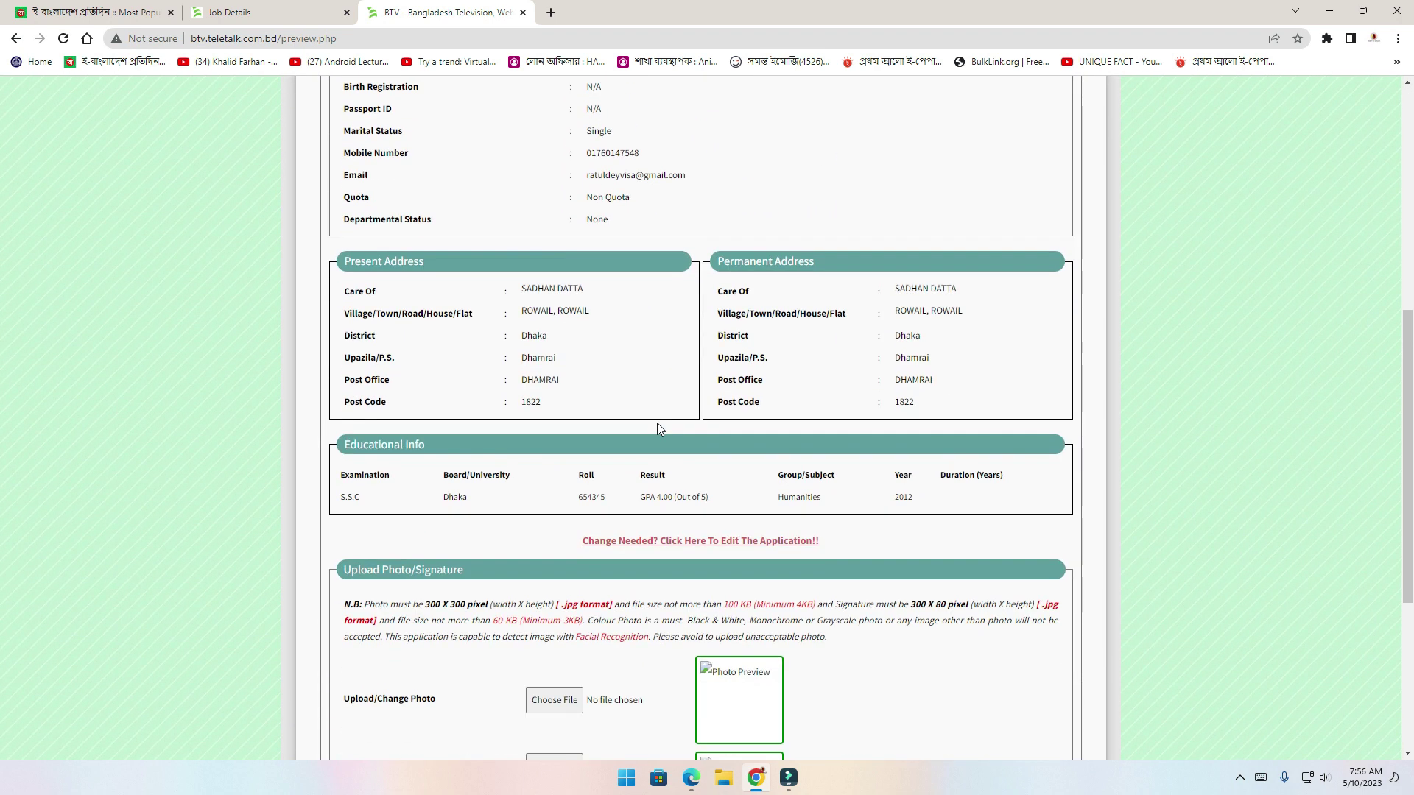
scroll(657, 423, down, 4)
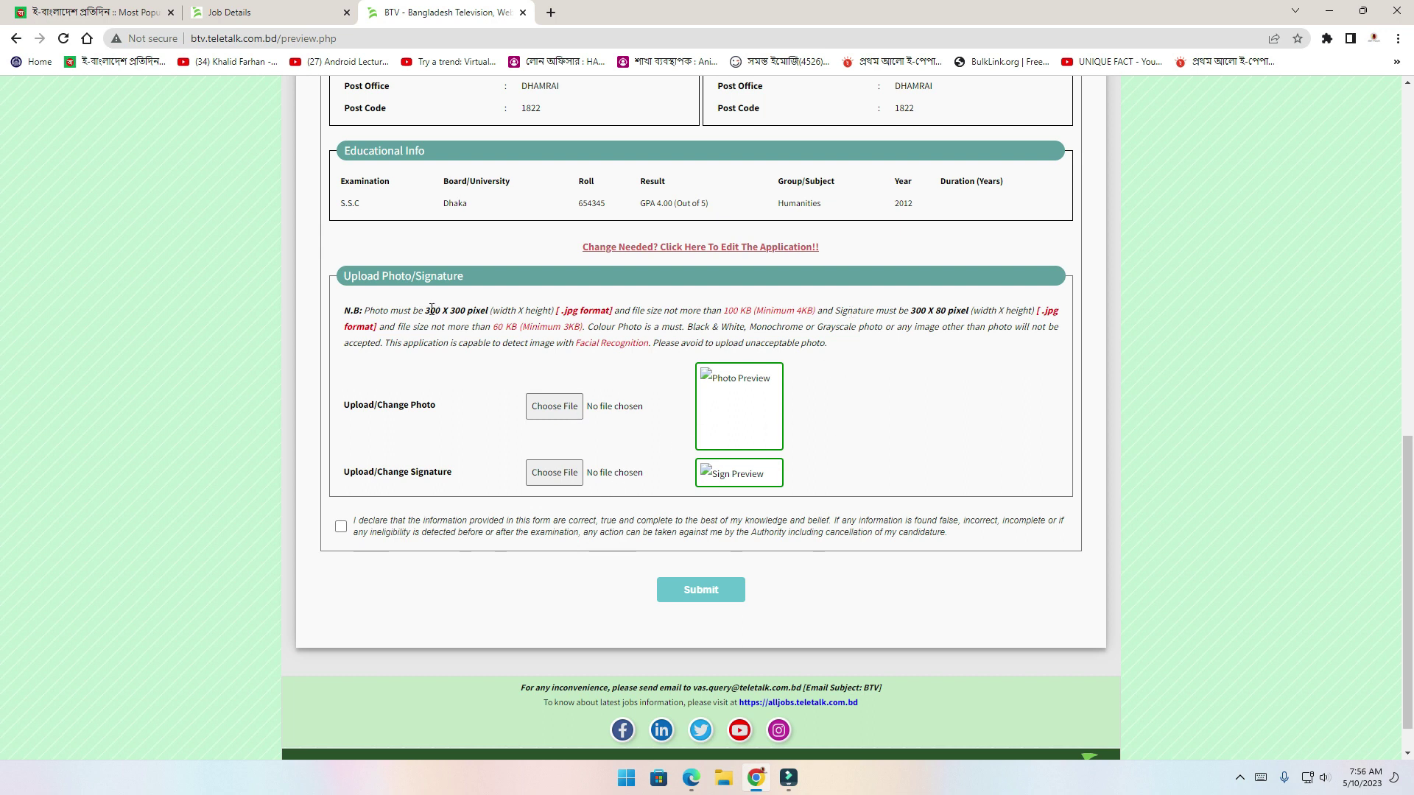
Check the required photo and signature sizes, then upload JOB PIC.jpg as the applicant photo
drag(414, 310, 457, 312)
click(457, 313)
drag(909, 311, 966, 311)
click(556, 413)
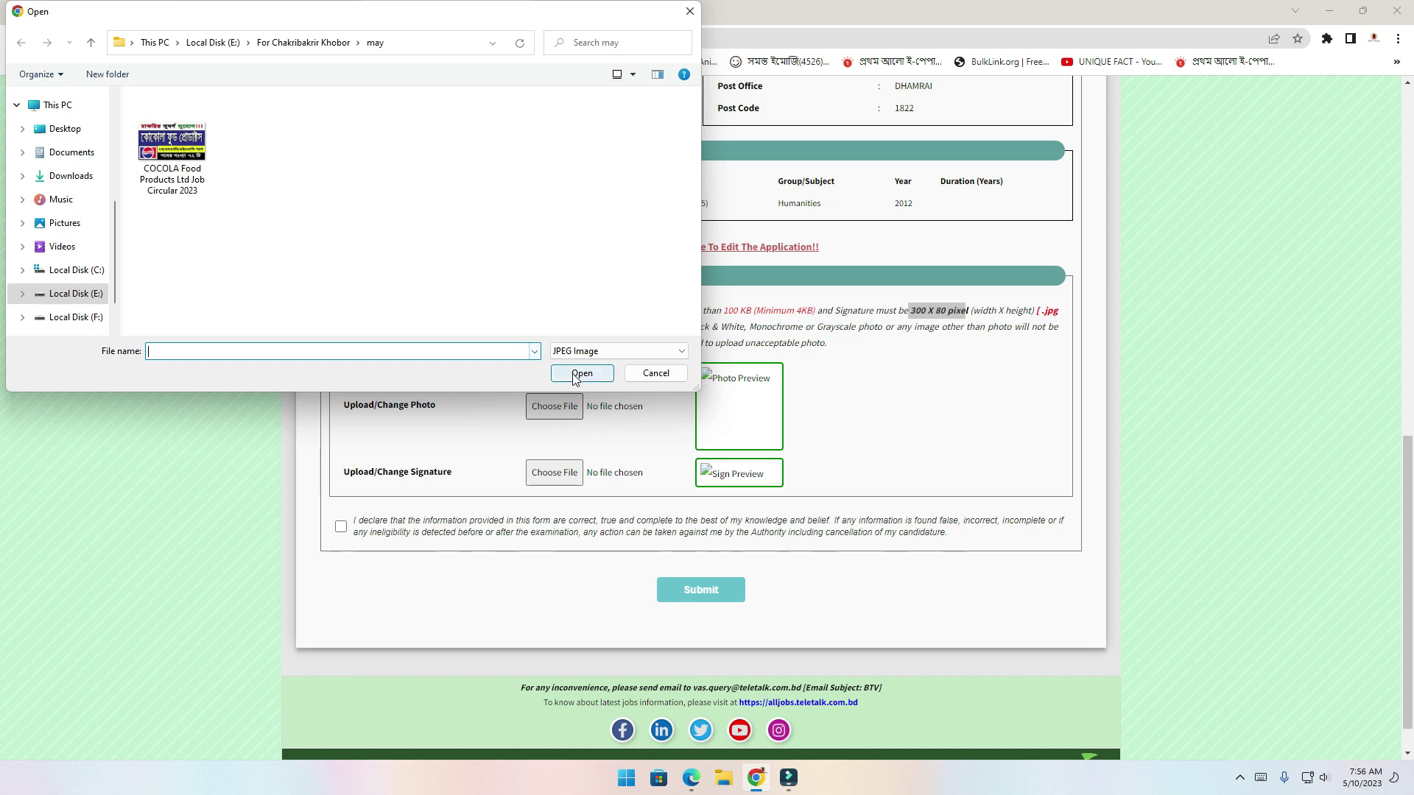
double_click(195, 171)
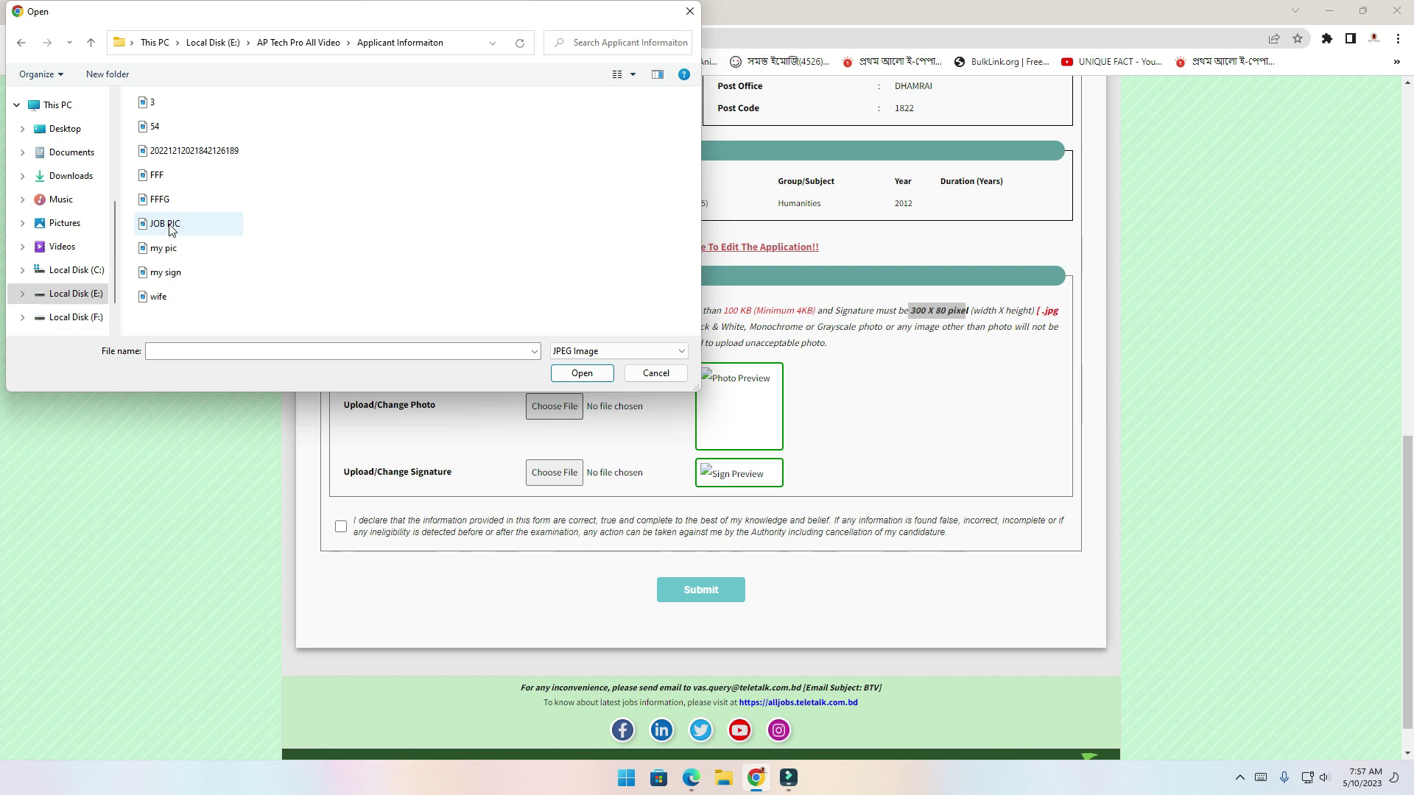
double_click(170, 225)
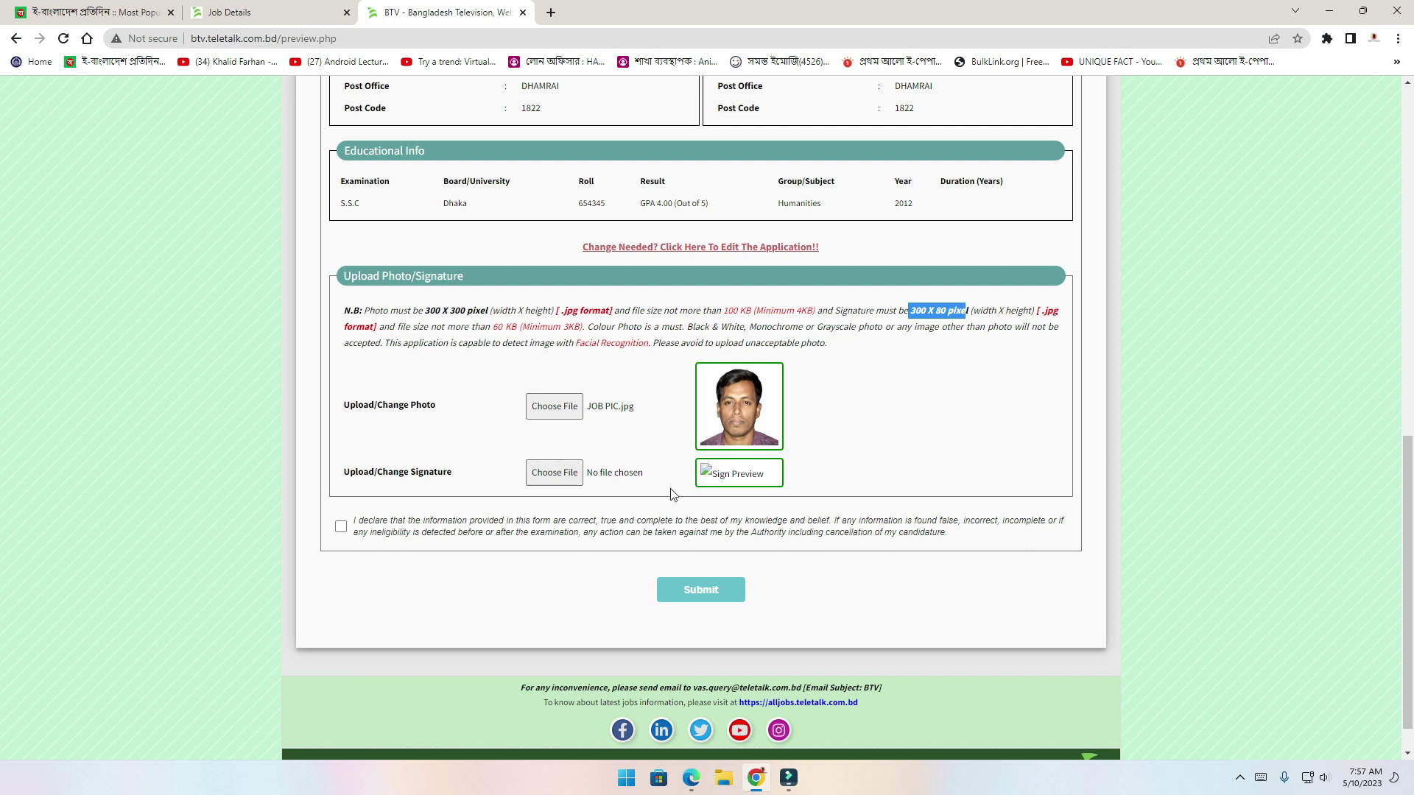
Upload my sign.jpg as the signature, accept the declaration, and submit the application
click(567, 479)
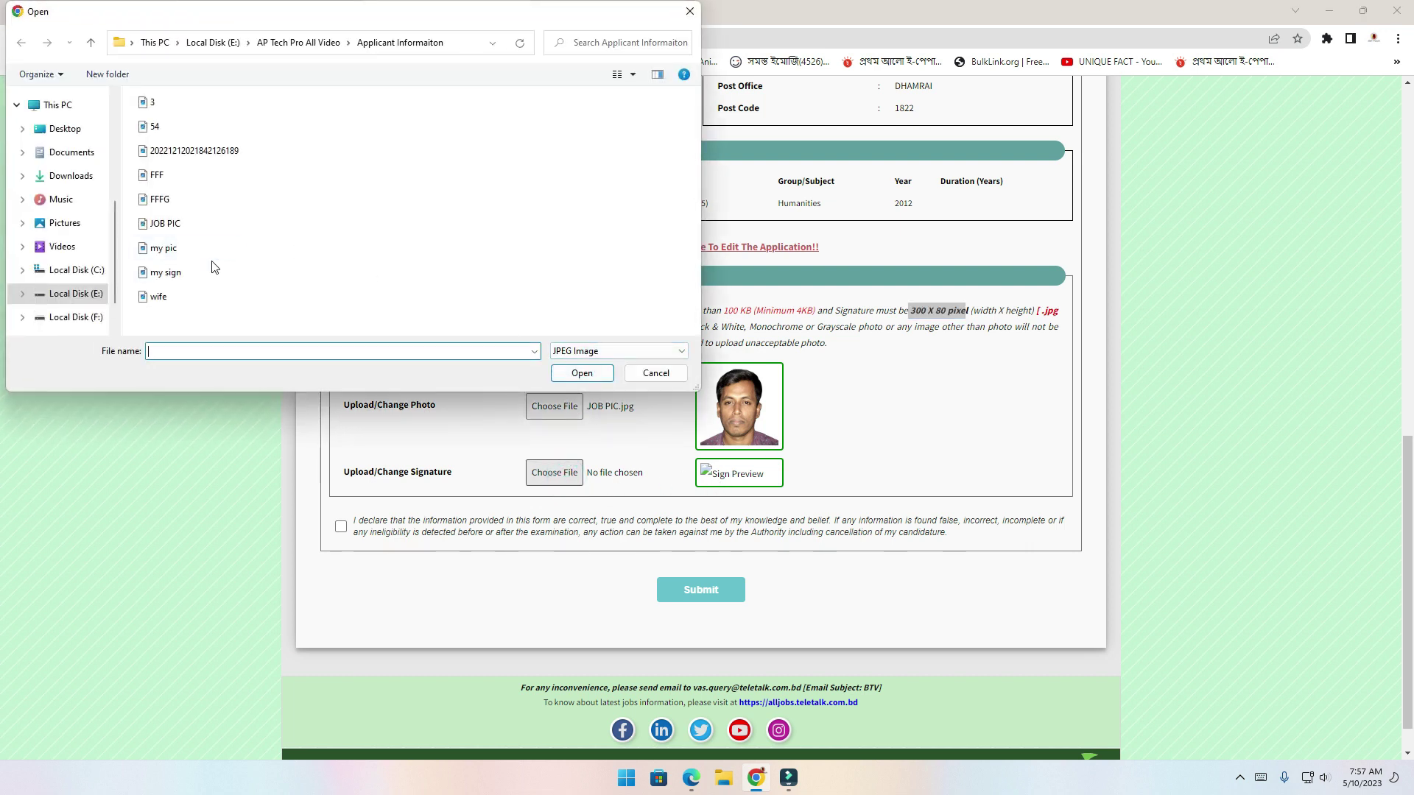
double_click(181, 274)
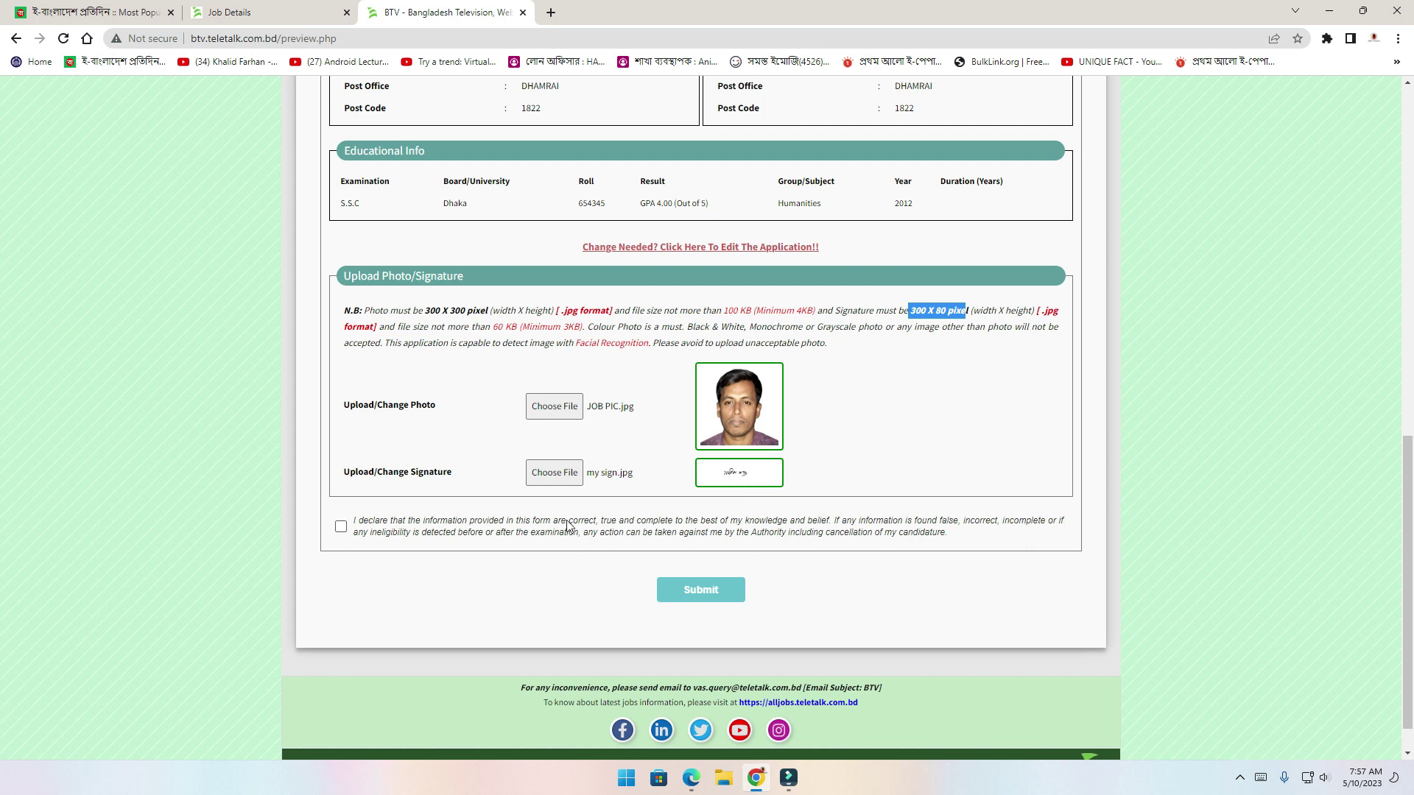
click(341, 527)
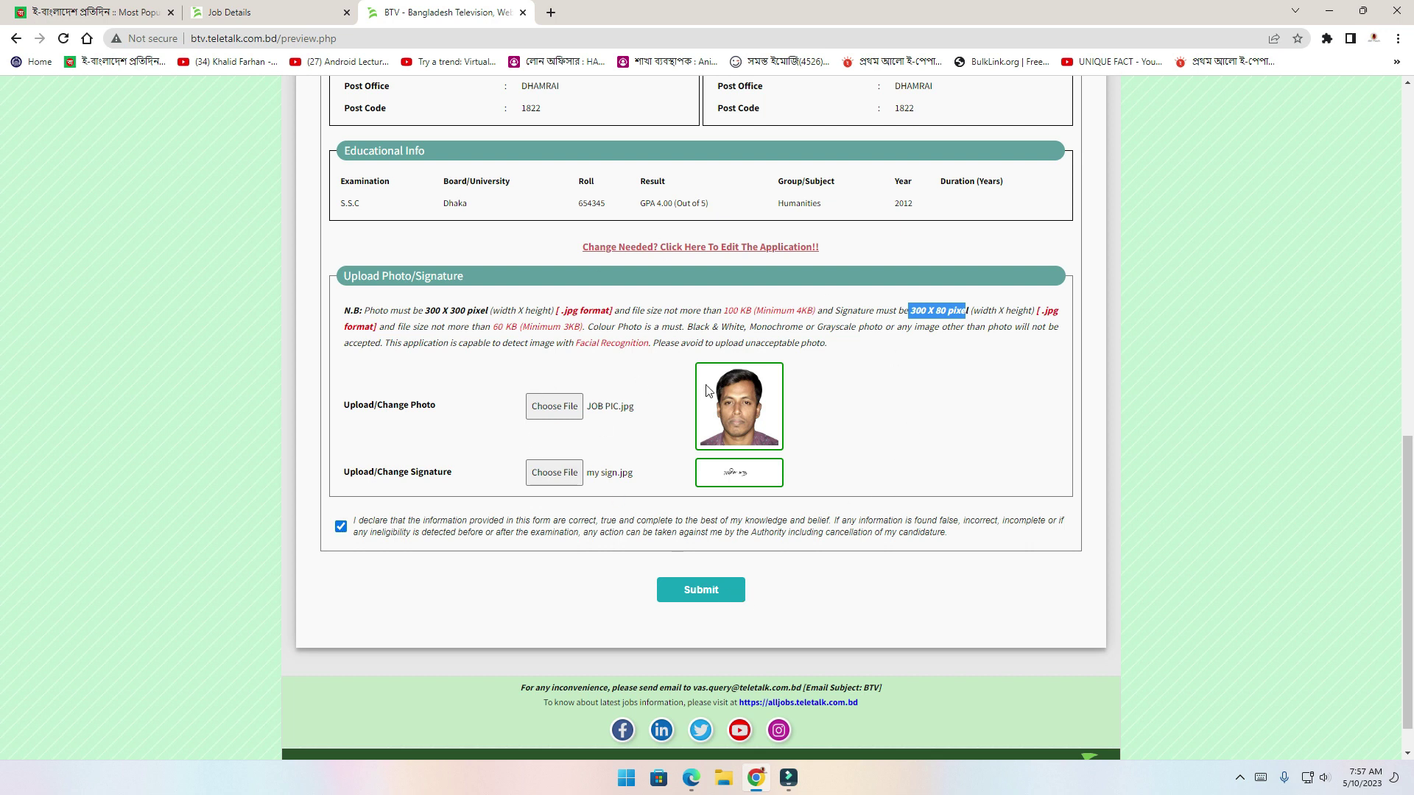
click(713, 599)
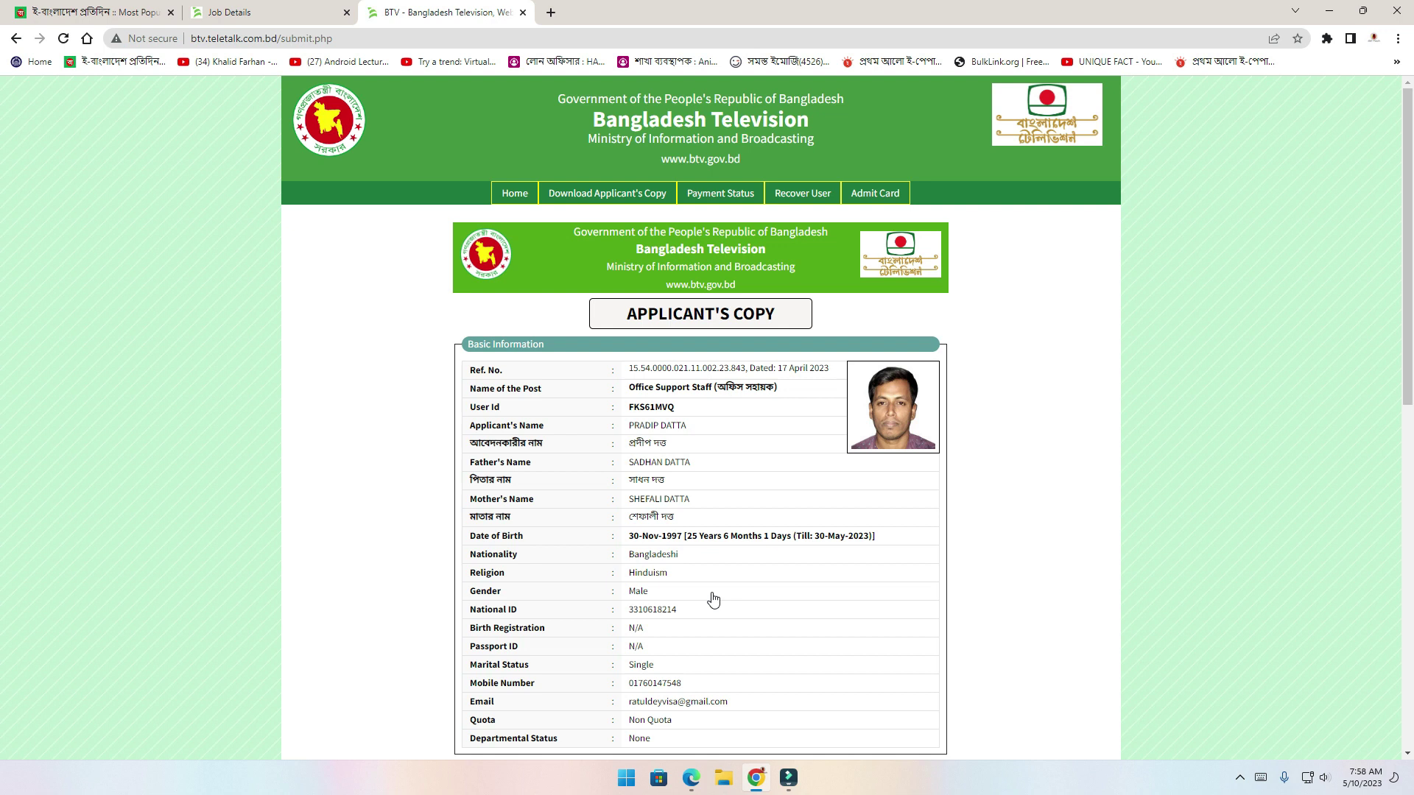
Scroll down the Applicant's Copy and read the SMS payment instructions
scroll(713, 598, down, 5)
scroll(713, 599, down, 3)
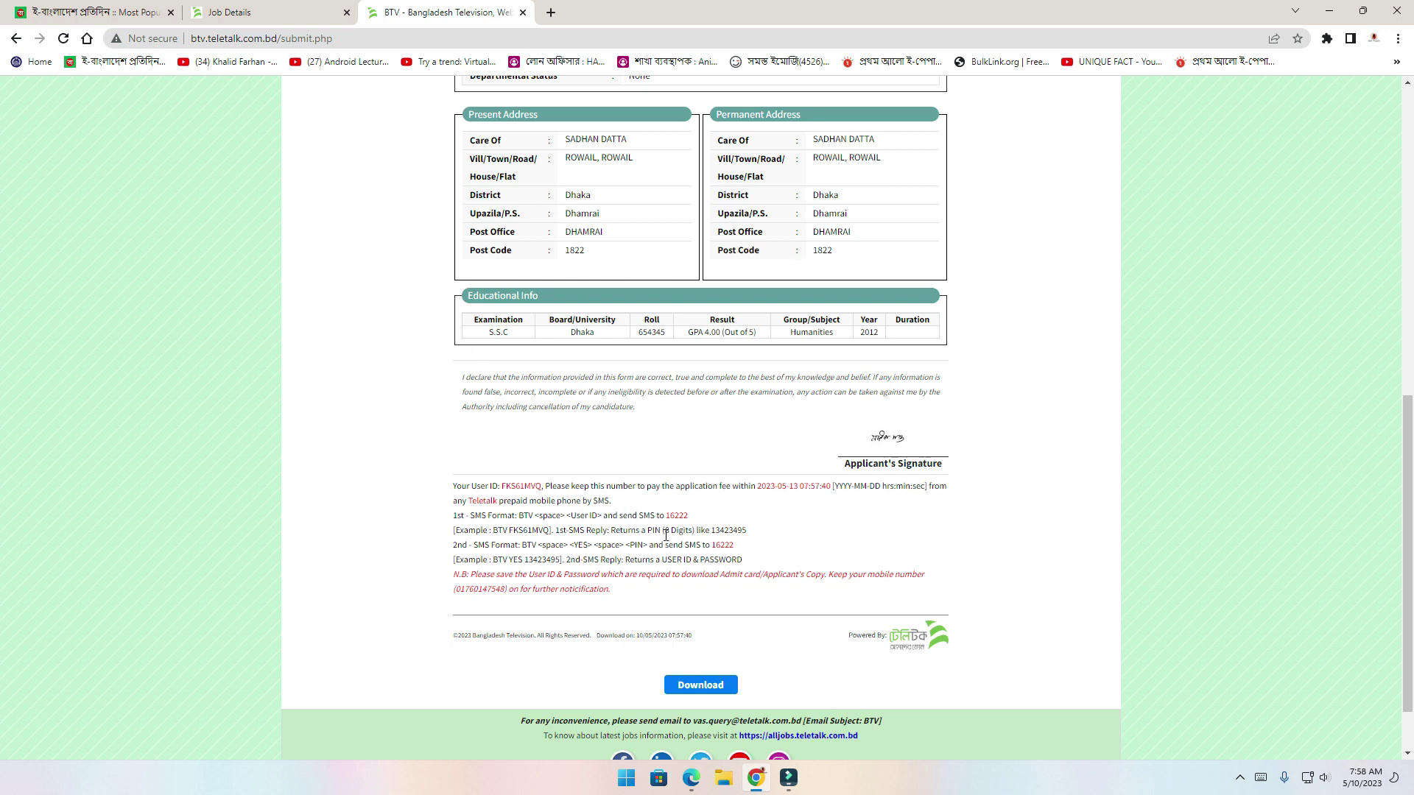
drag(743, 561, 454, 495)
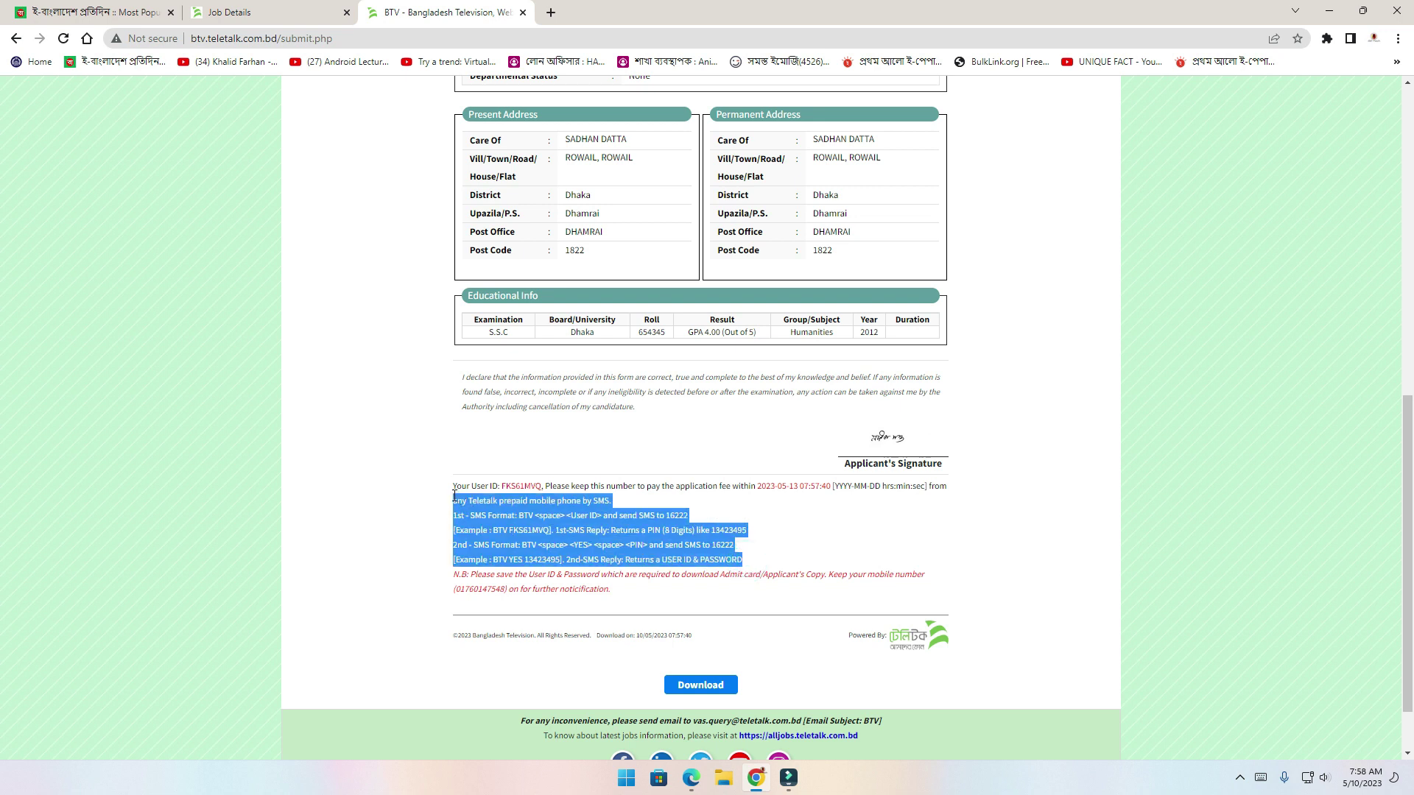
click(478, 508)
drag(752, 561, 446, 512)
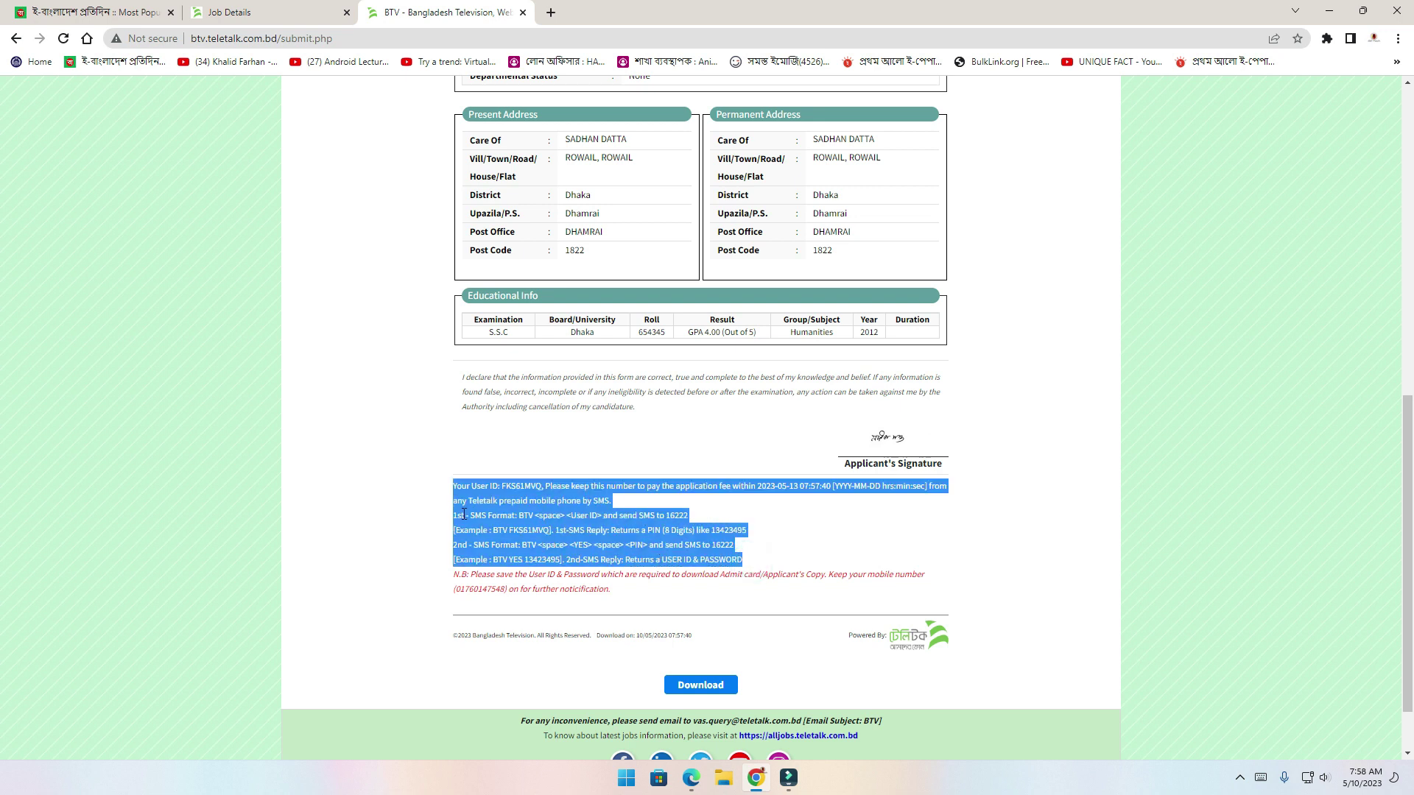
click(760, 535)
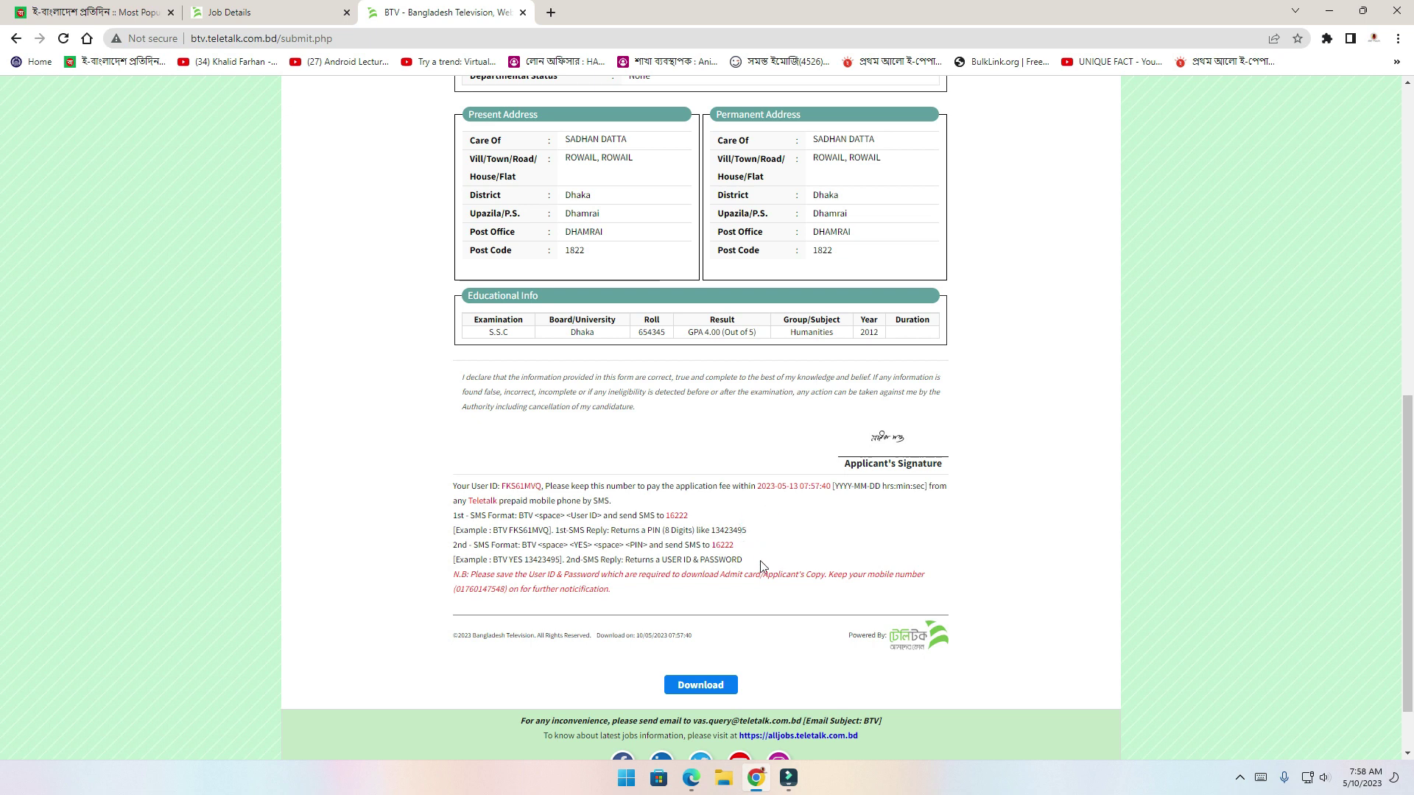
drag(757, 564, 448, 489)
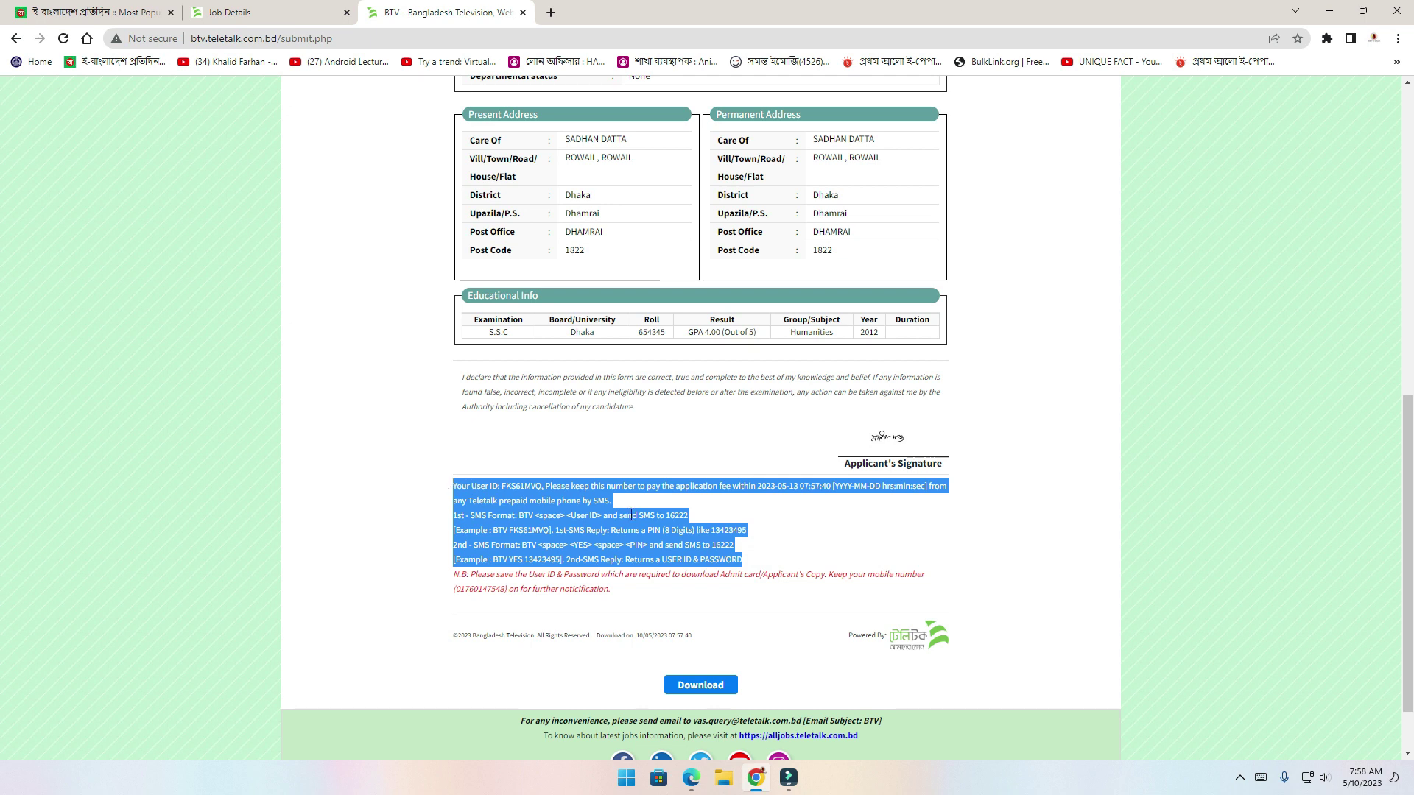
click(792, 556)
drag(755, 567, 448, 498)
click(759, 691)
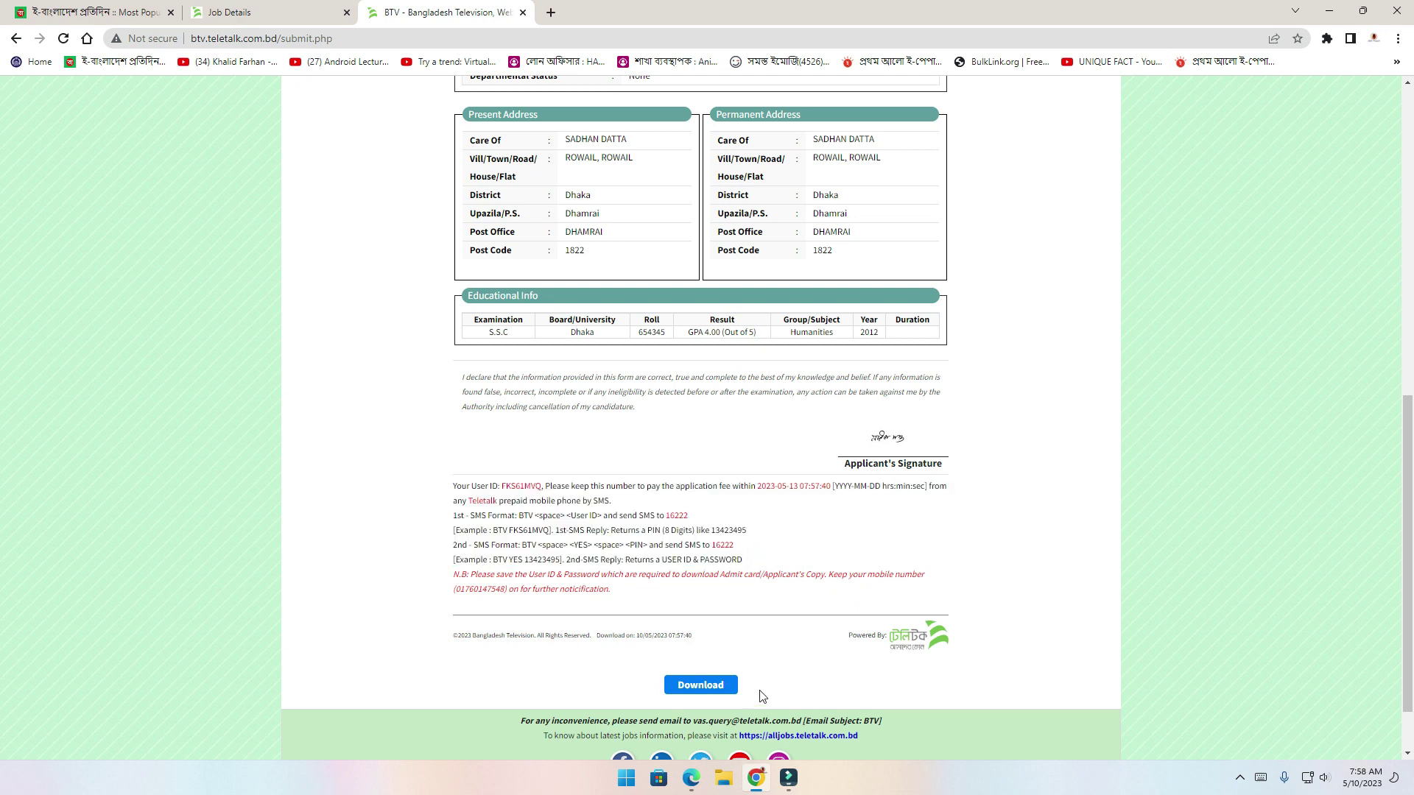
Download the Applicant's Copy and save the PDF in the May folder under its suggested name
click(703, 688)
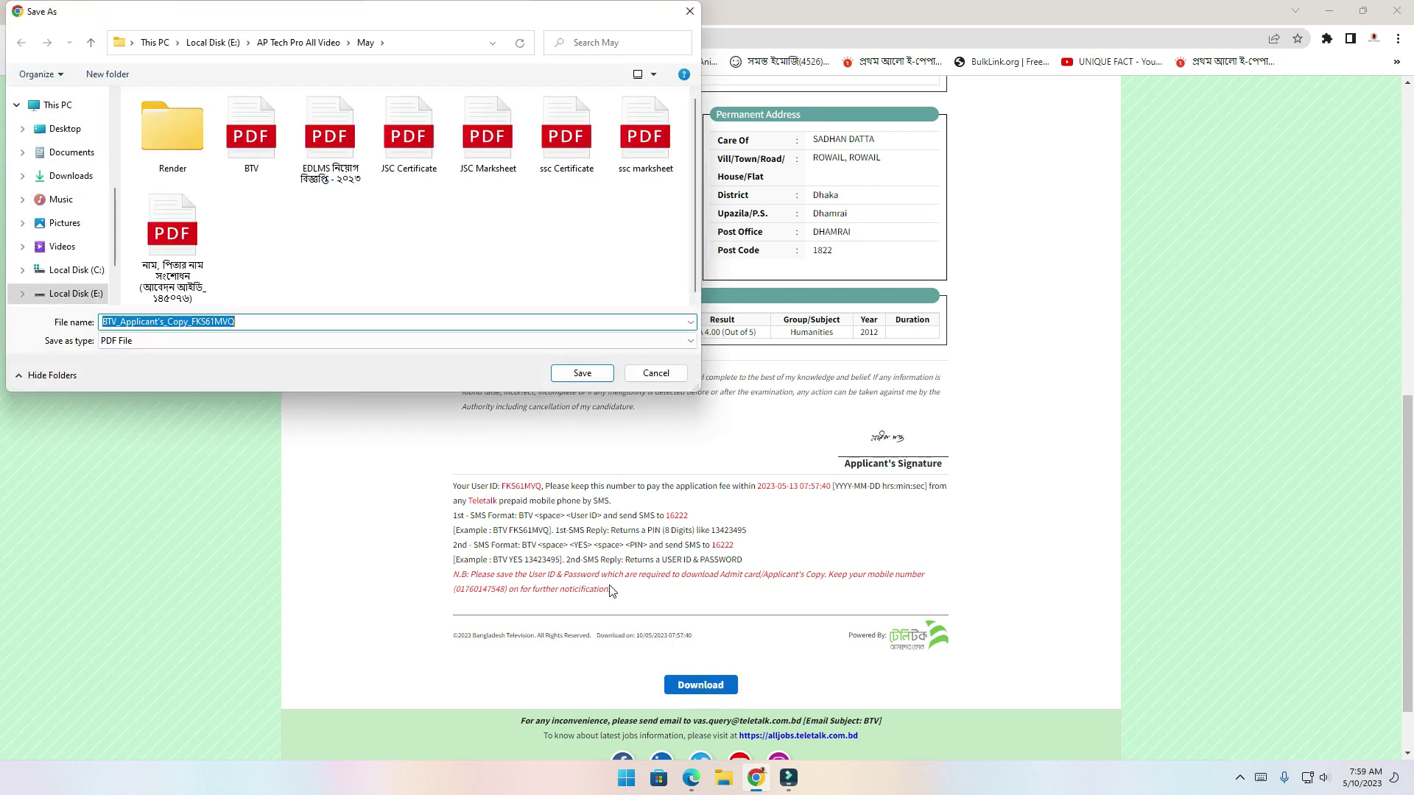
click(581, 373)
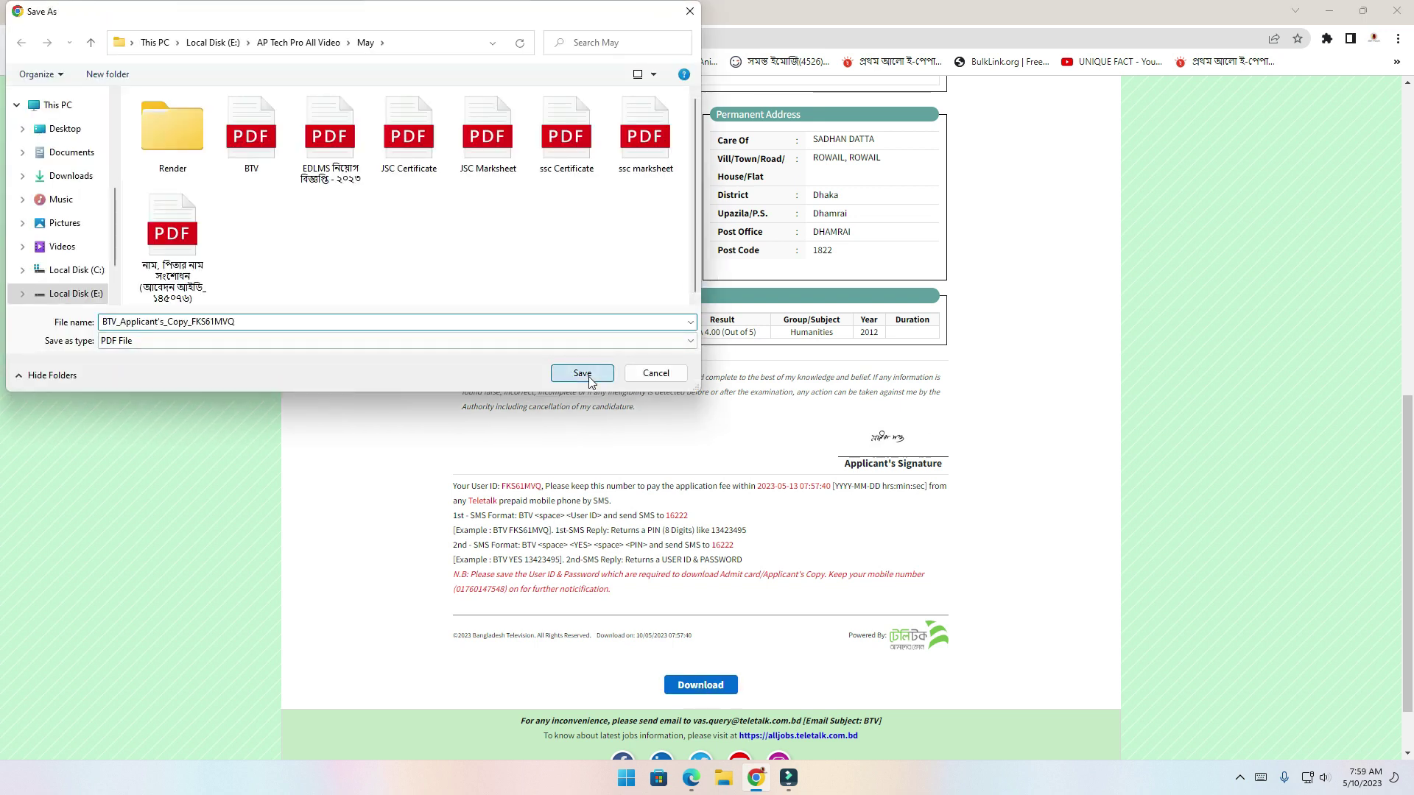
scroll(931, 494, up, 5)
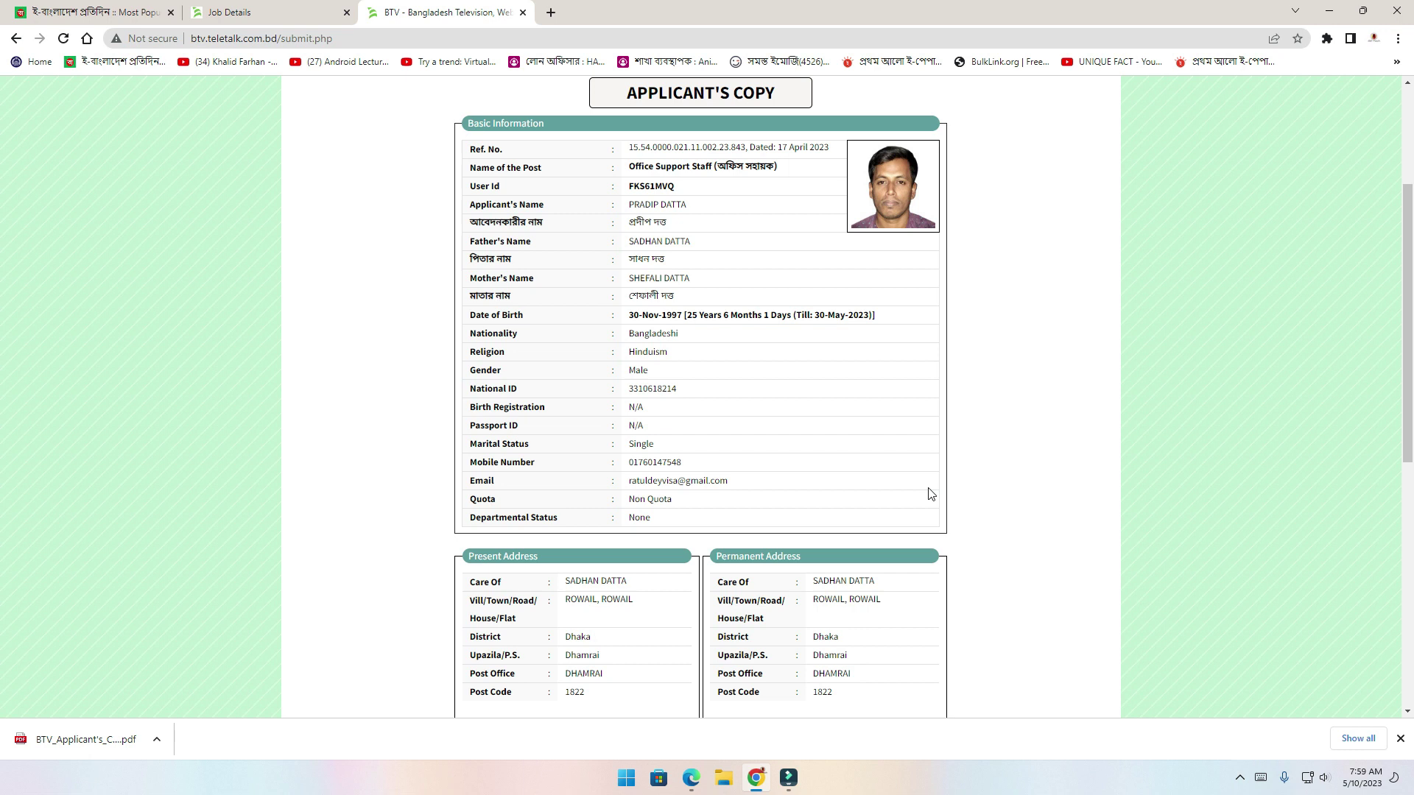